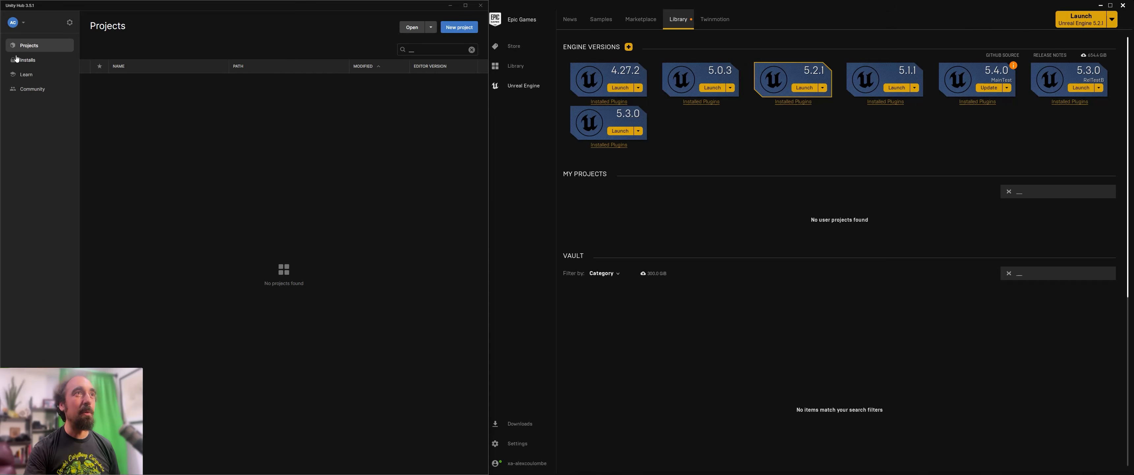
- Show the installed Unity editor versions and launch Unreal Engine 5.3.0
{"action": "left_click", "coordinate": [28, 60]}
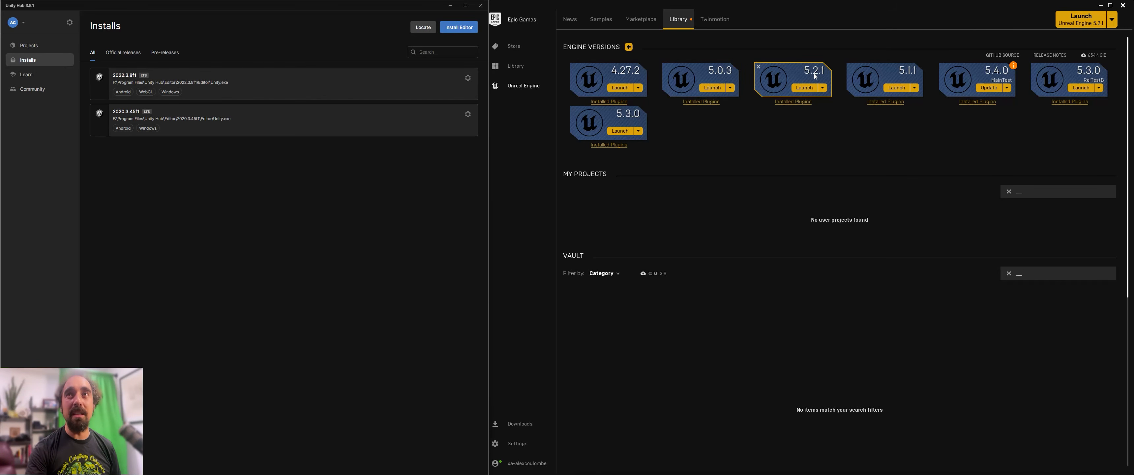
{"action": "left_click", "coordinate": [619, 131]}
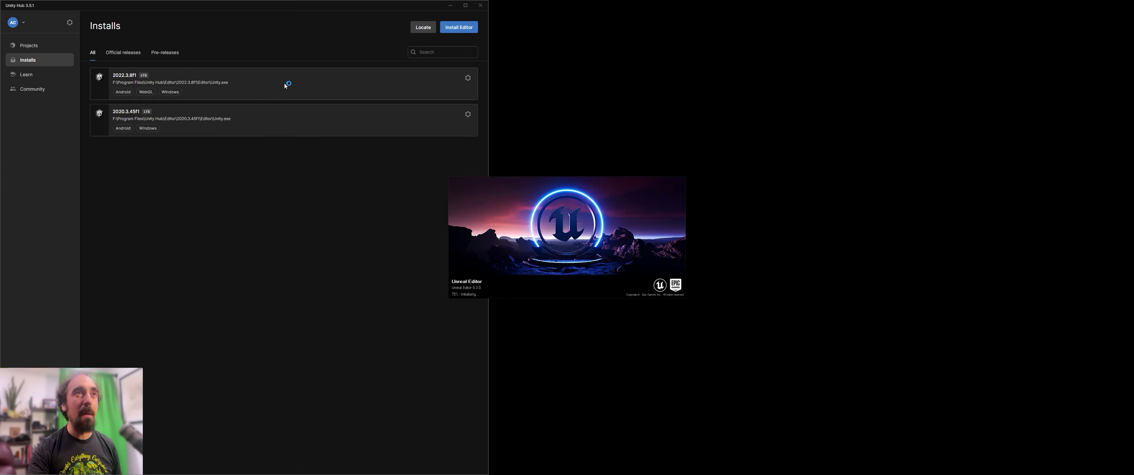
- Start a new project in Unity Hub and move the Unreal Project Browser clear of the Unity Hub window
{"action": "left_click", "coordinate": [29, 46]}
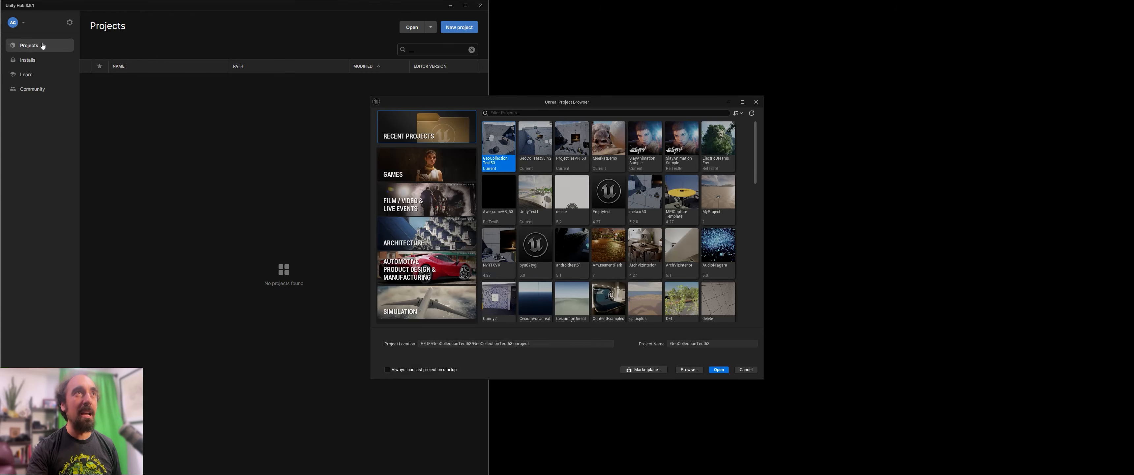
{"action": "left_click_drag", "start_coordinate": [450, 102], "coordinate": [747, 88]}
{"action": "left_click", "coordinate": [459, 28]}
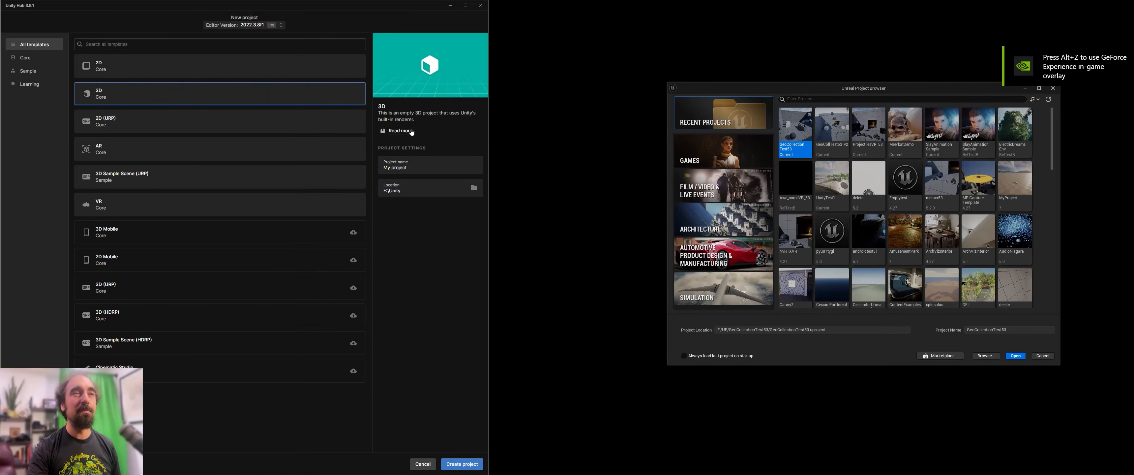
- Look through the Architecture and Games template categories in the Unreal Project Browser
{"action": "left_click_drag", "start_coordinate": [769, 91], "coordinate": [705, 82]}
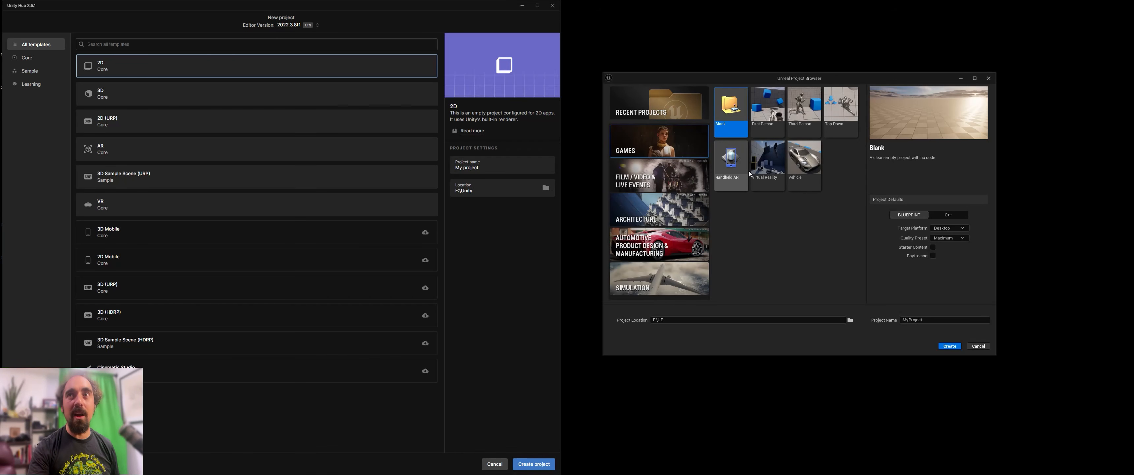
{"action": "left_click", "coordinate": [659, 210]}
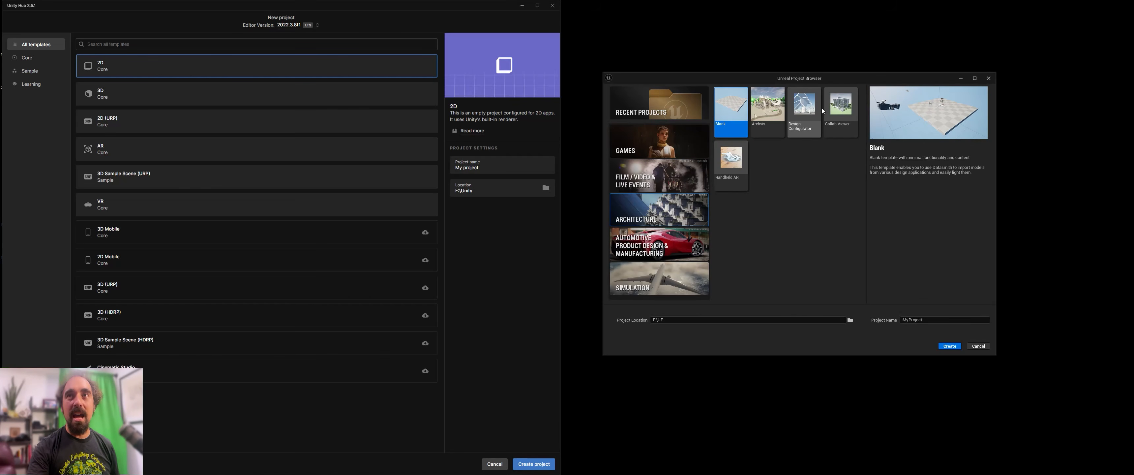
{"action": "left_click", "coordinate": [655, 142]}
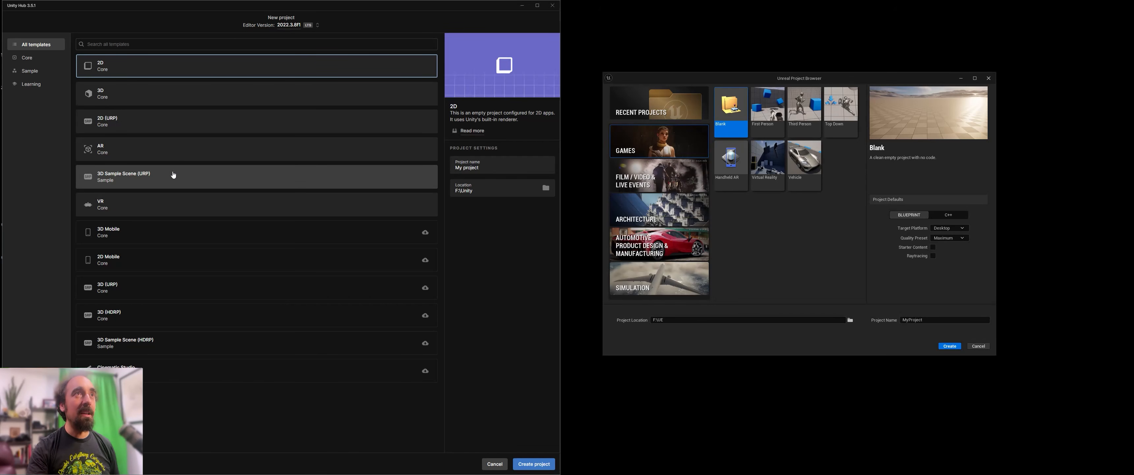
- Create a Unity project named ToUnrealTest from the 3D Sample Scene (URP) template
{"action": "left_click", "coordinate": [158, 177]}
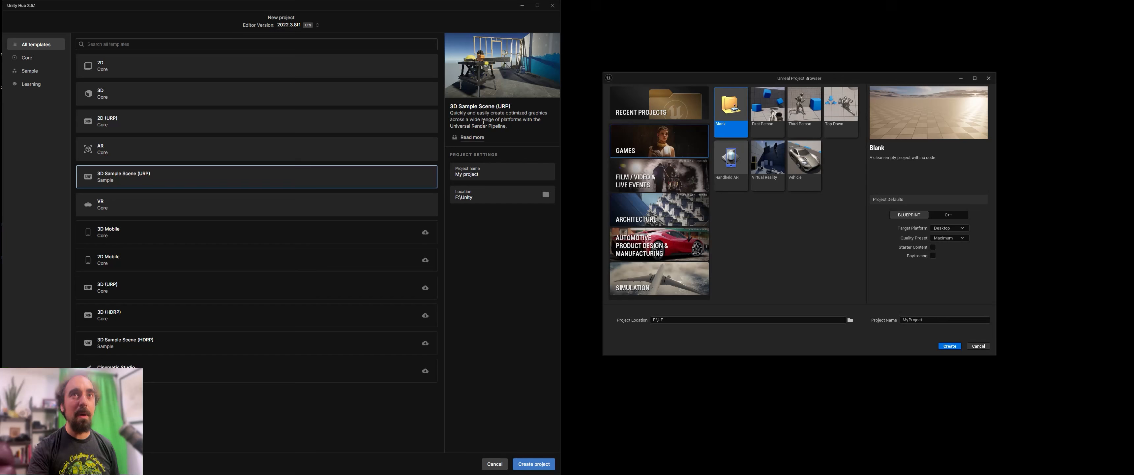
{"action": "left_click_drag", "start_coordinate": [500, 175], "coordinate": [379, 182]}
{"action": "type", "text": "T"}
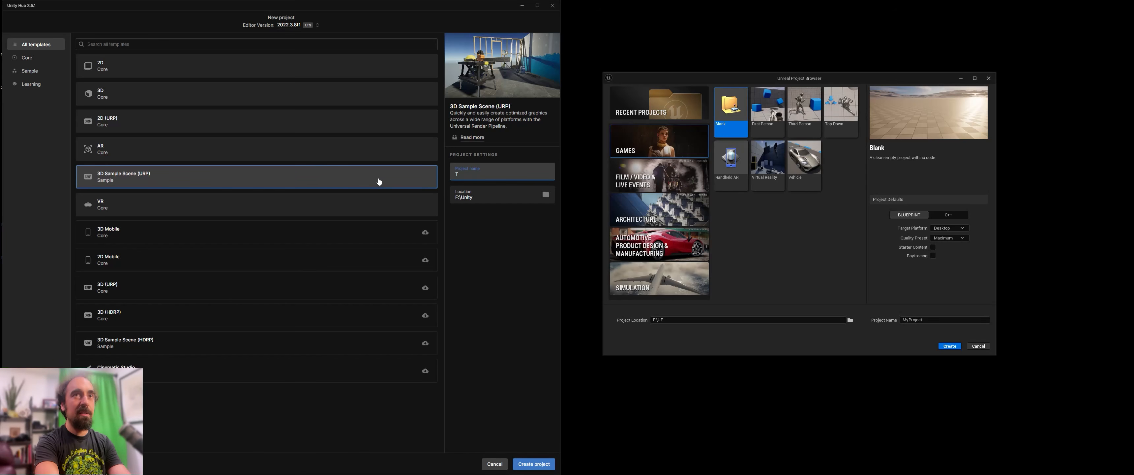
{"action": "type", "text": "oUnrealTest"}
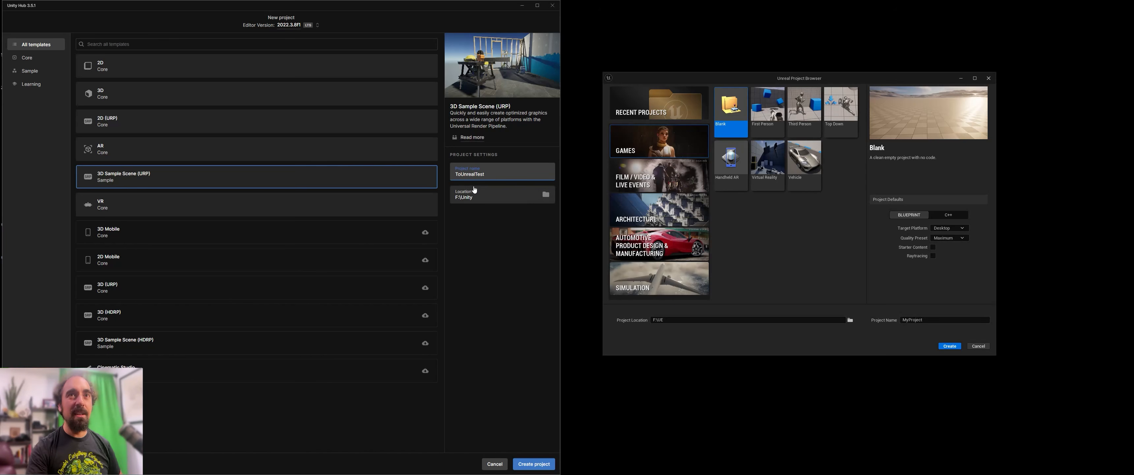
{"action": "left_click", "coordinate": [534, 463]}
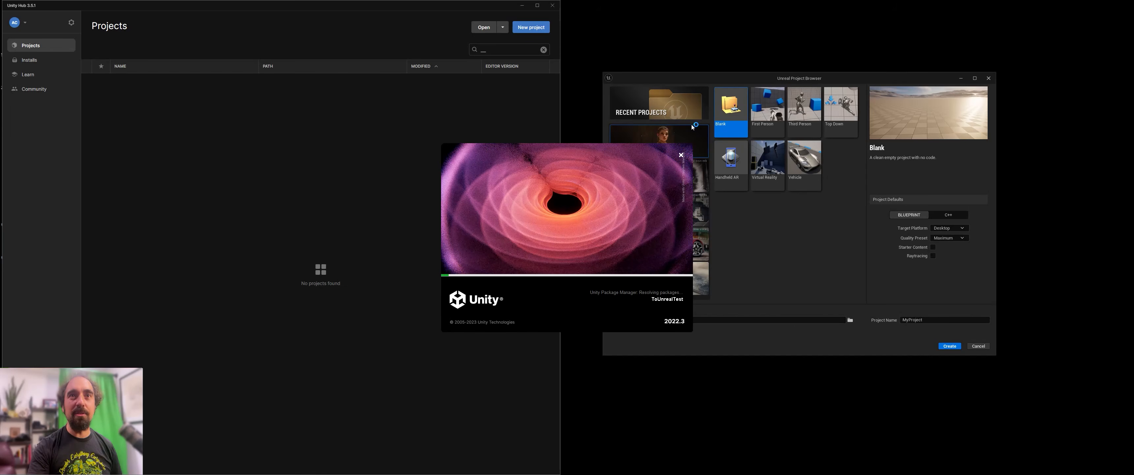
- Create an Unreal project named ToUnity from the Archvis template in the Architecture category, keeping Unity's loading splash out of the way
{"action": "left_click_drag", "start_coordinate": [580, 196], "coordinate": [353, 179]}
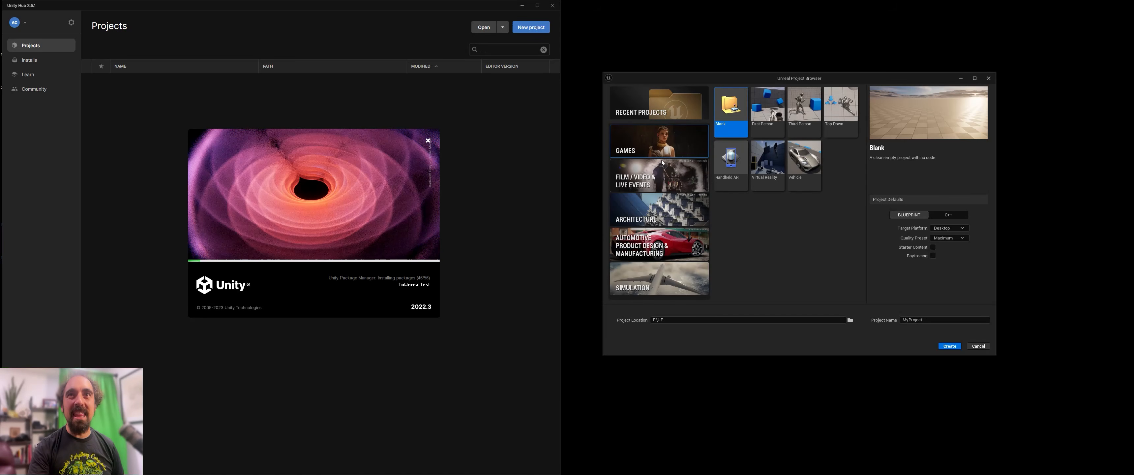
{"action": "left_click", "coordinate": [656, 210]}
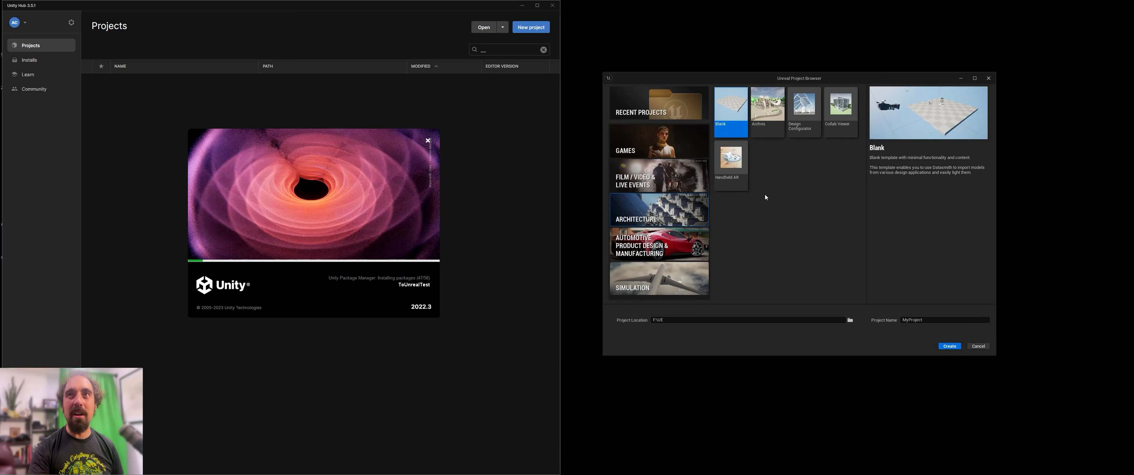
{"action": "left_click", "coordinate": [770, 120]}
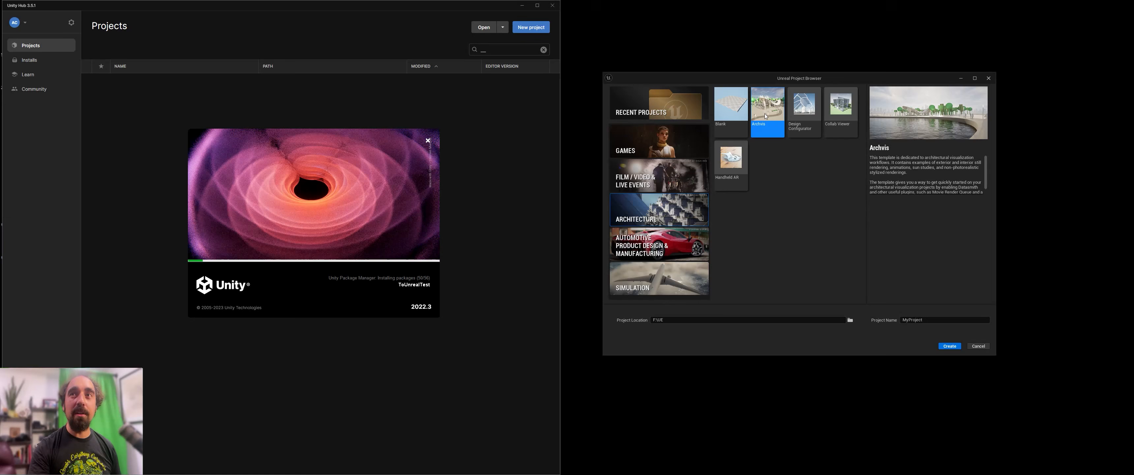
{"action": "left_click", "coordinate": [945, 319]}
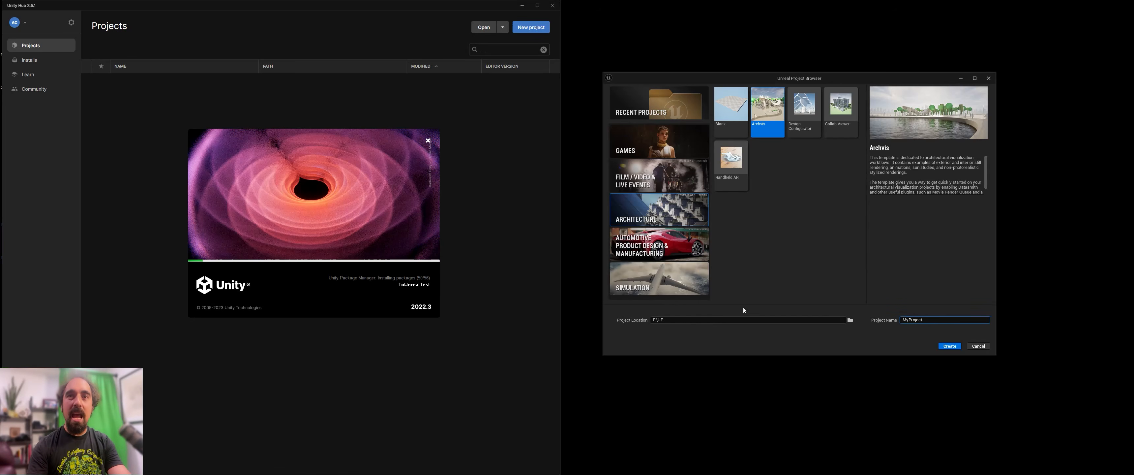
{"action": "left_click_drag", "start_coordinate": [948, 318], "coordinate": [822, 318]}
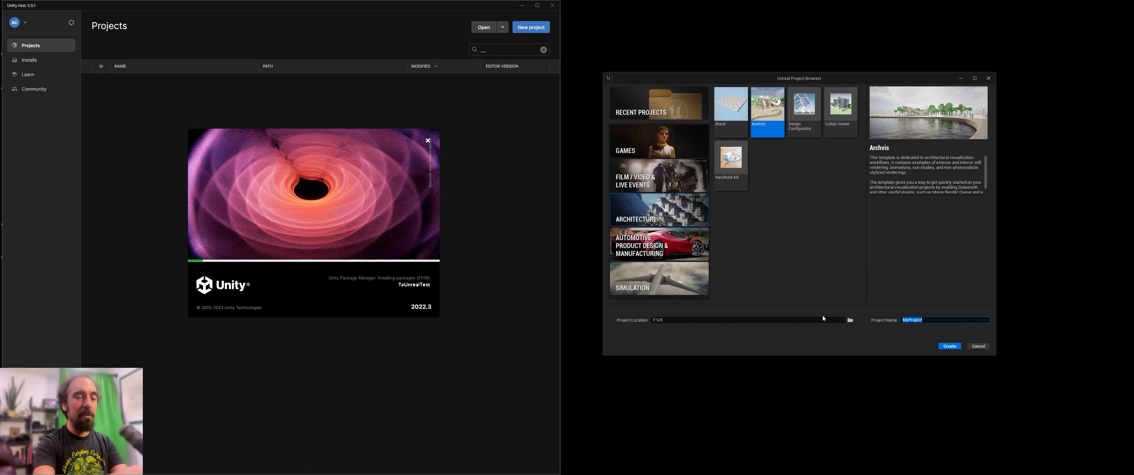
{"action": "type", "text": "ToUnity"}
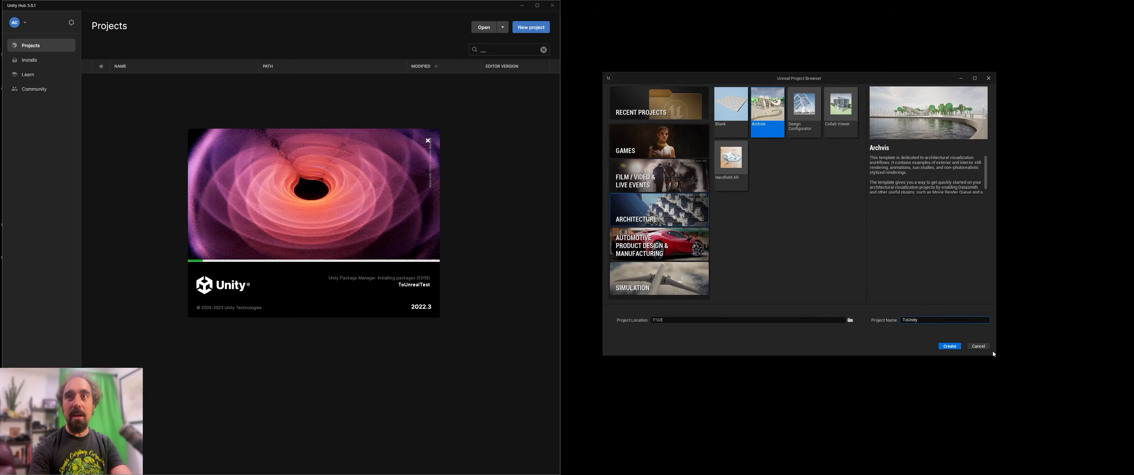
{"action": "left_click", "coordinate": [949, 345]}
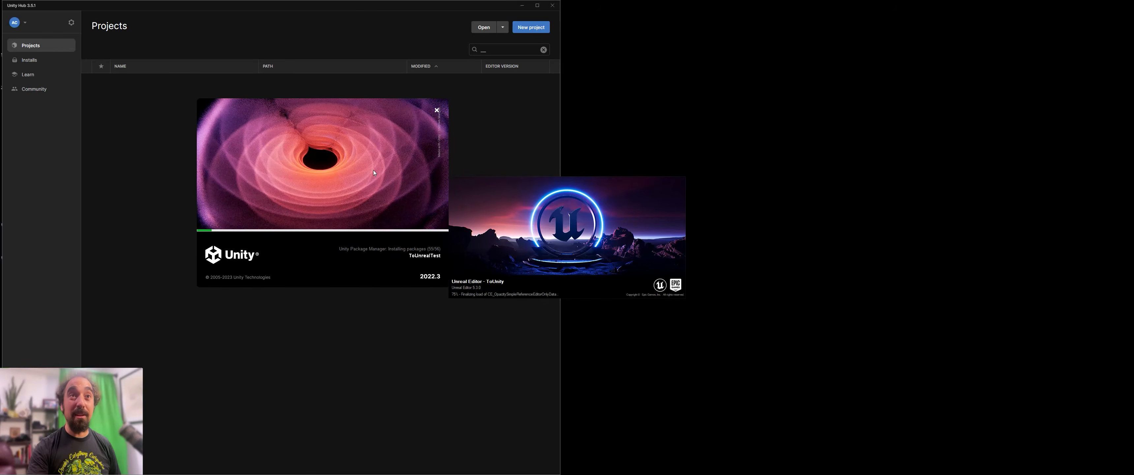
{"action": "left_click_drag", "start_coordinate": [374, 172], "coordinate": [296, 213]}
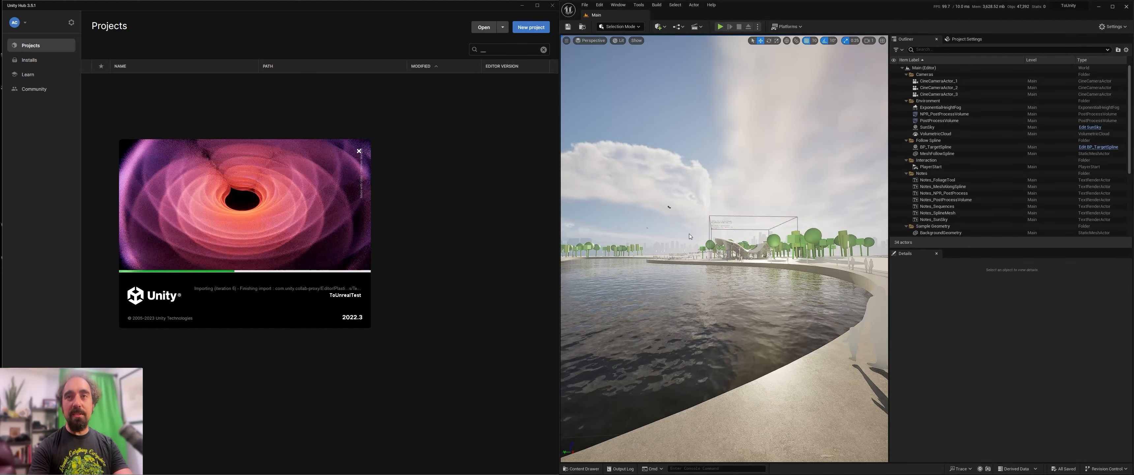
- Fly the Unreal viewport camera back along the waterfront to view the Archvis scene
{"action": "right_click_drag", "start_coordinate": [703, 212], "coordinate": [710, 248]}
{"action": "key", "text": "s"}
{"action": "key", "text": "e"}
{"action": "key", "text": "q"}
{"action": "key", "text": "d"}
{"action": "key", "text": "s"}
{"action": "key", "text": "s"}
{"action": "right_click_drag", "start_coordinate": [662, 218], "coordinate": [662, 218]}
- Switch to the Unity editor and fly the Scene view closer to the example assets
{"action": "left_click", "coordinate": [392, 184]}
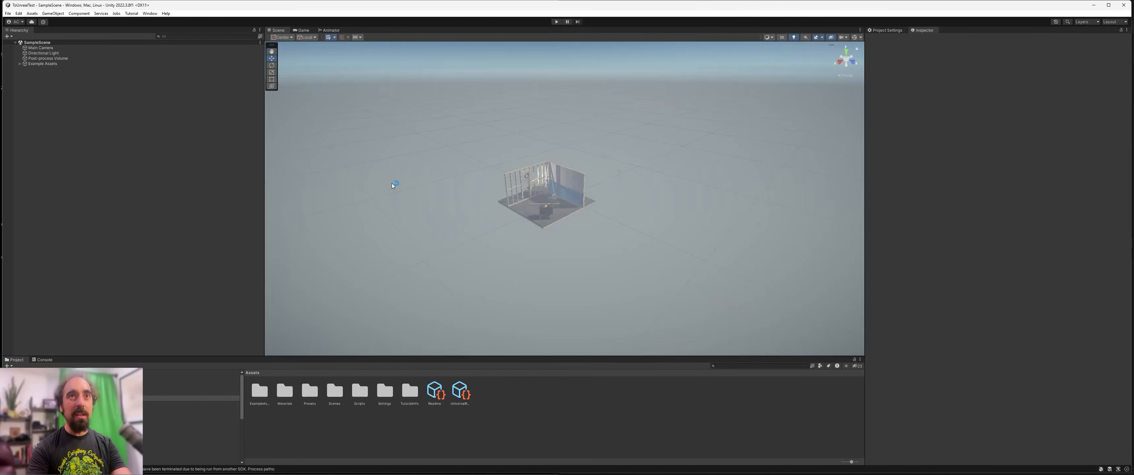
{"action": "right_click_drag", "start_coordinate": [392, 184], "coordinate": [468, 170]}
{"action": "key", "text": "w"}
{"action": "key", "text": "q"}
{"action": "key", "text": "e"}
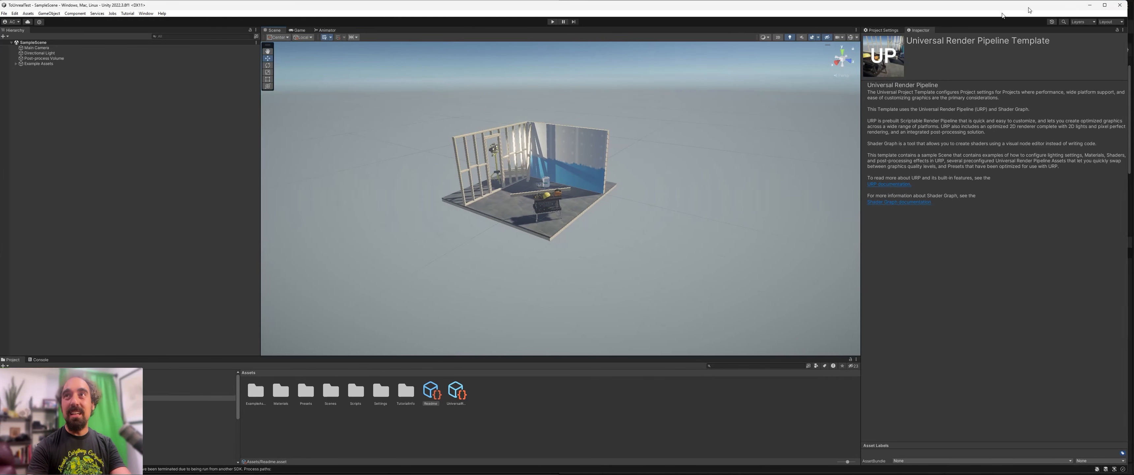
- Un-maximize the Unity editor, fit it beside the Unreal editor, and close Unity Hub
{"action": "left_click", "coordinate": [1107, 5]}
{"action": "left_click_drag", "start_coordinate": [951, 127], "coordinate": [563, 149]}
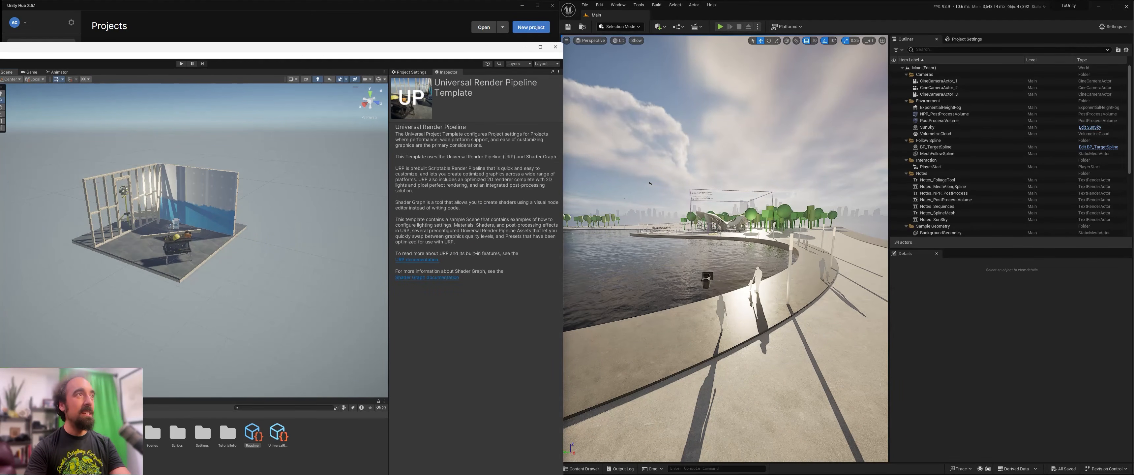
{"action": "left_click_drag", "start_coordinate": [0, 141], "coordinate": [2, 121]}
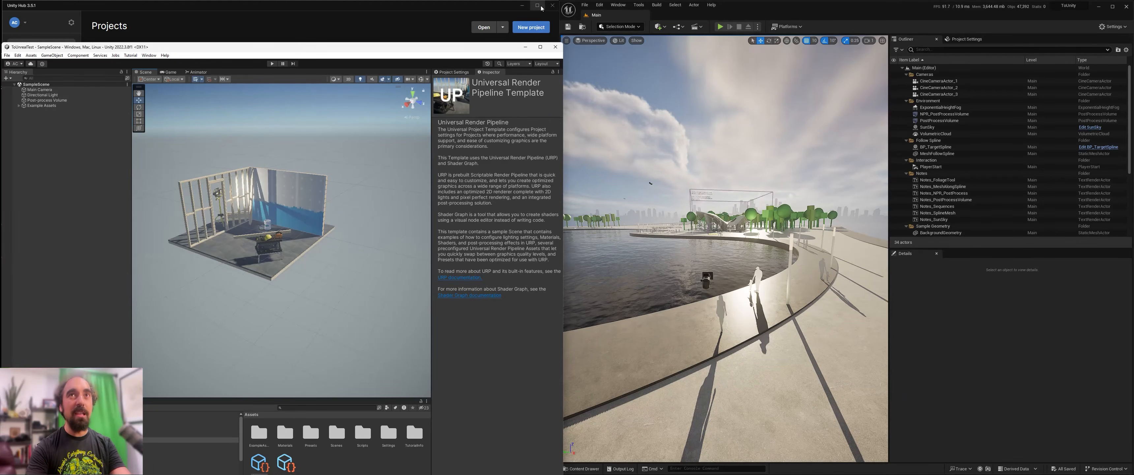
{"action": "left_click", "coordinate": [552, 5]}
{"action": "left_click_drag", "start_coordinate": [474, 17], "coordinate": [474, 1]}
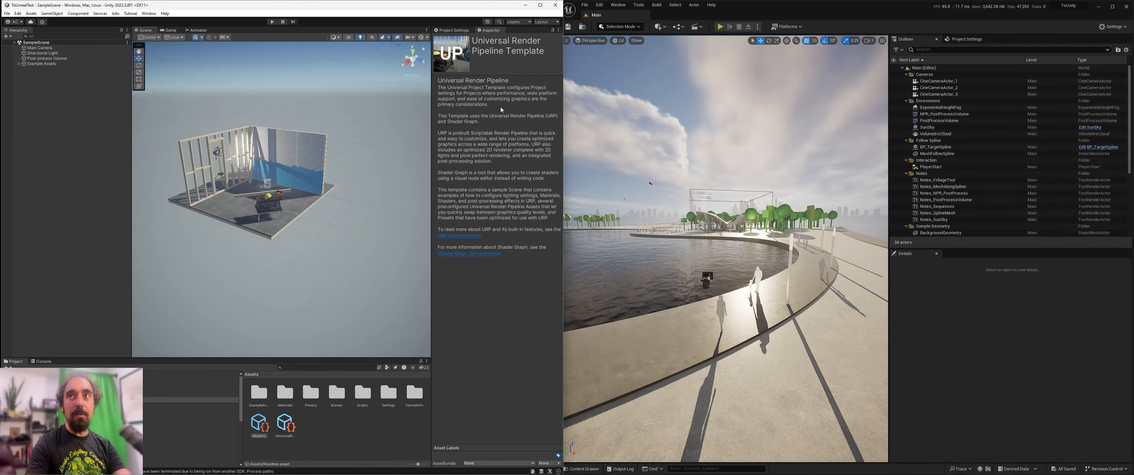
- Close the Inspector tab in the Unity editor
{"action": "right_click", "coordinate": [500, 31]}
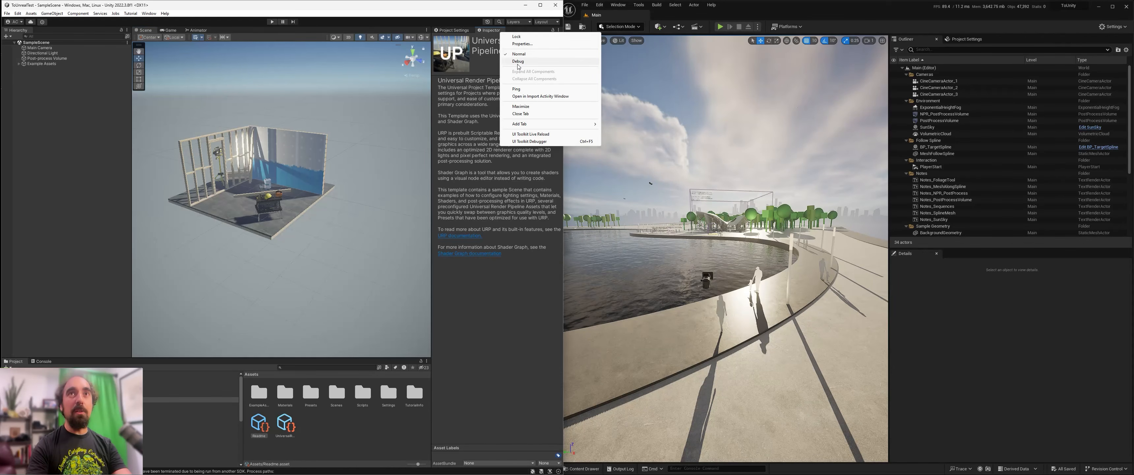
{"action": "left_click", "coordinate": [520, 114]}
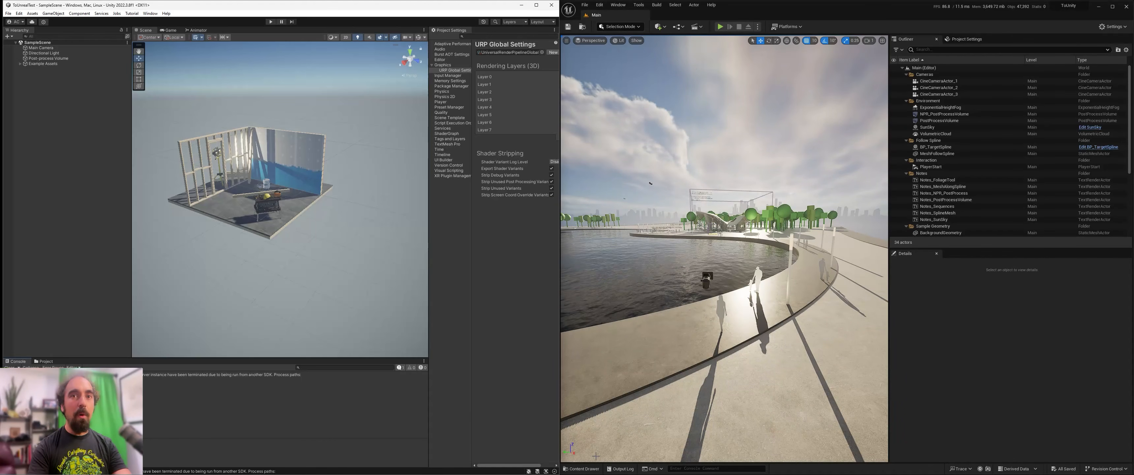
- Open Unreal's Output Log and Unity's Console for comparison, moving the Unity window so its Console is uncovered
{"action": "left_click", "coordinate": [37, 362]}
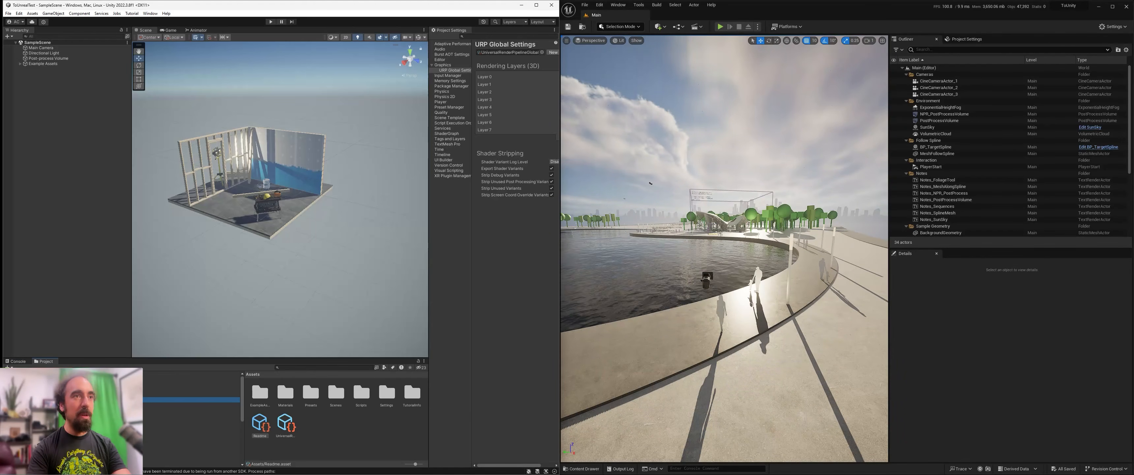
{"action": "left_click", "coordinate": [621, 468]}
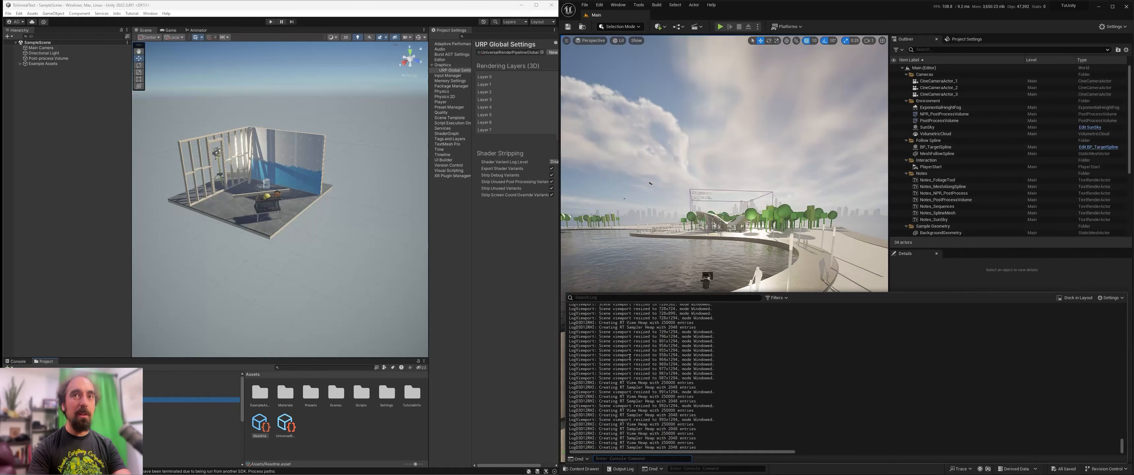
{"action": "left_click", "coordinate": [24, 362]}
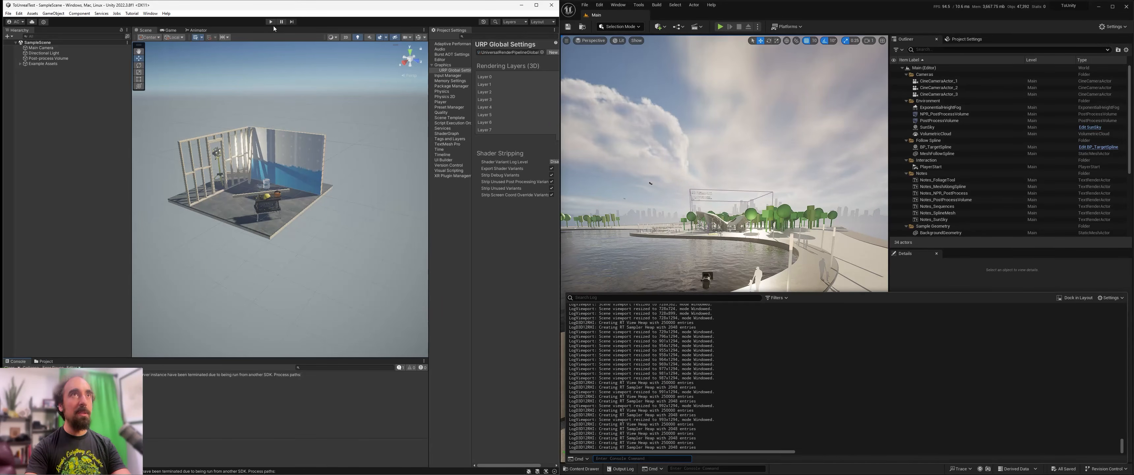
{"action": "left_click_drag", "start_coordinate": [257, 8], "coordinate": [395, 16]}
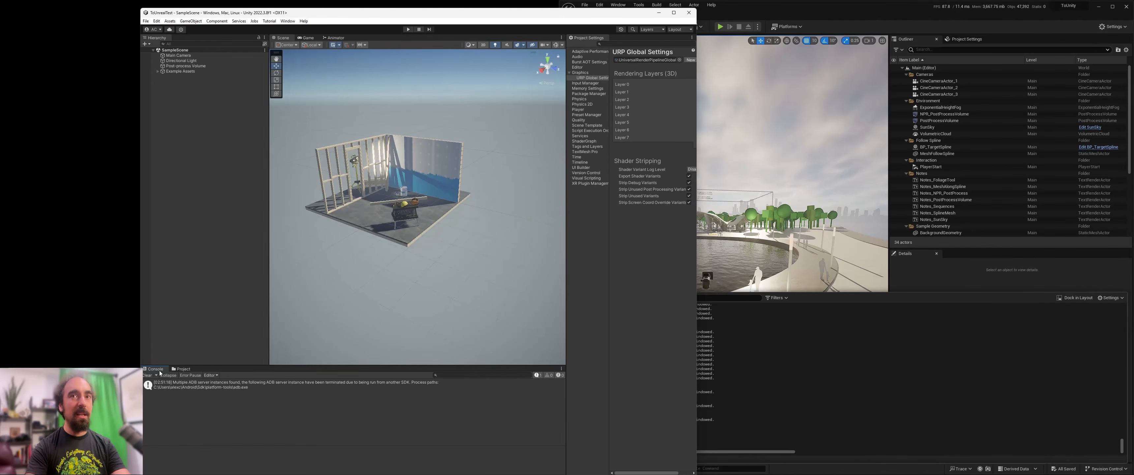
{"action": "left_click", "coordinate": [708, 379]}
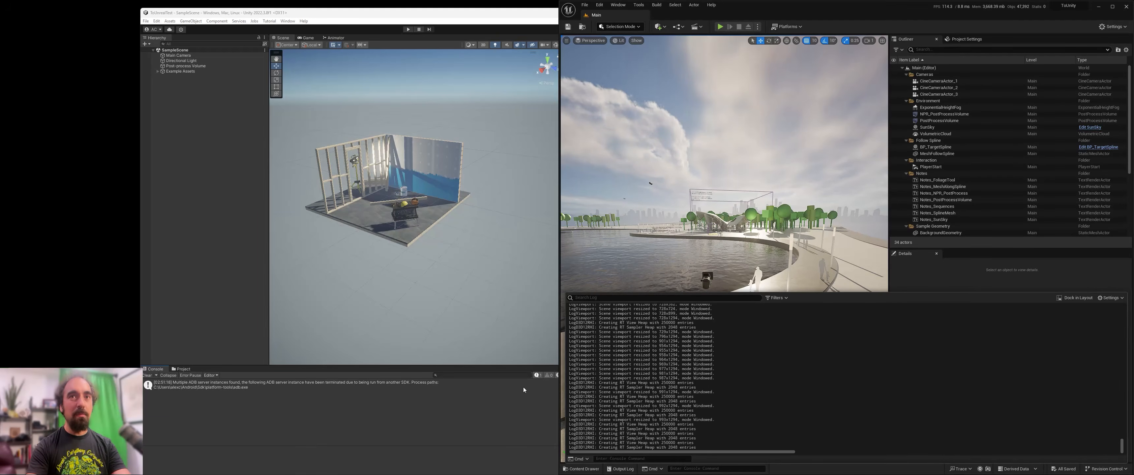
- Show Unity's Project window alongside Unreal's Content Drawer and look through Unity's package folders
{"action": "left_click", "coordinate": [182, 369]}
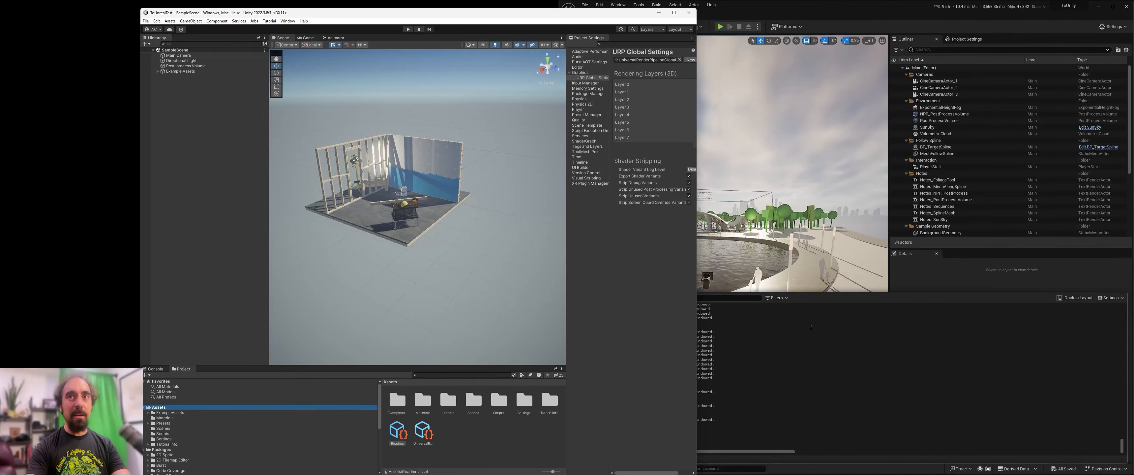
{"action": "left_click", "coordinate": [898, 337]}
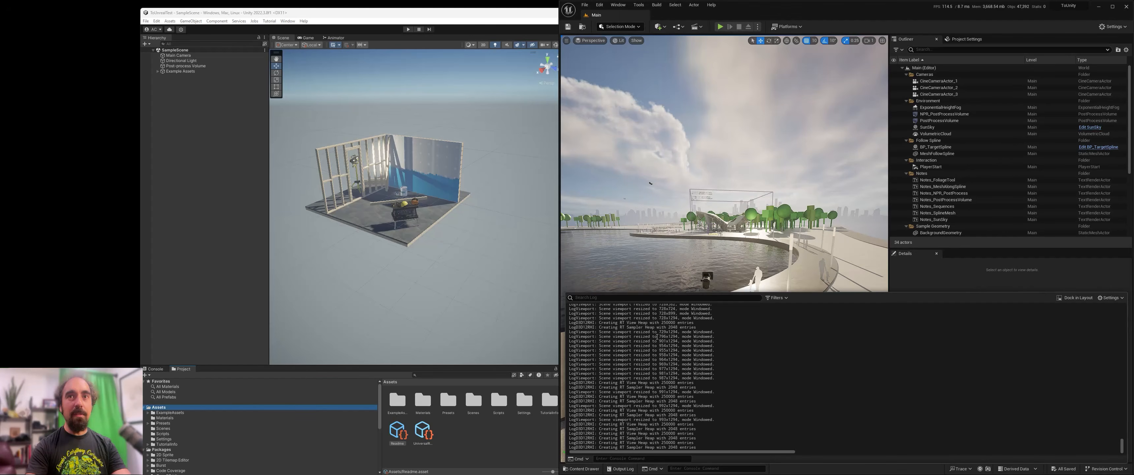
{"action": "left_click", "coordinate": [580, 468]}
{"action": "key", "text": "ctrl+space"}
{"action": "key", "text": "ctrl+space"}
{"action": "key", "text": "ctrl+space"}
{"action": "key", "text": "ctrl+space"}
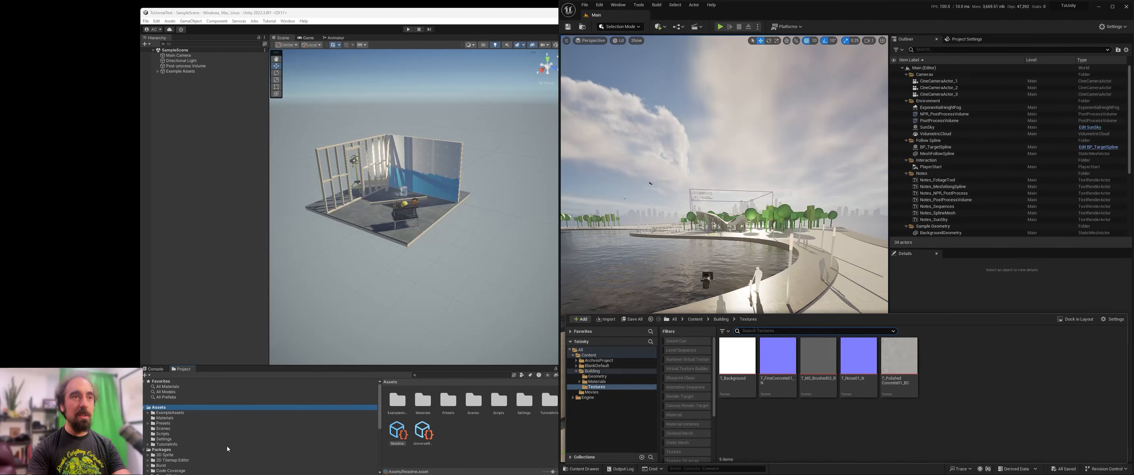
{"action": "scroll", "coordinate": [163, 414], "scroll_direction": "down", "scroll_amount": 5}
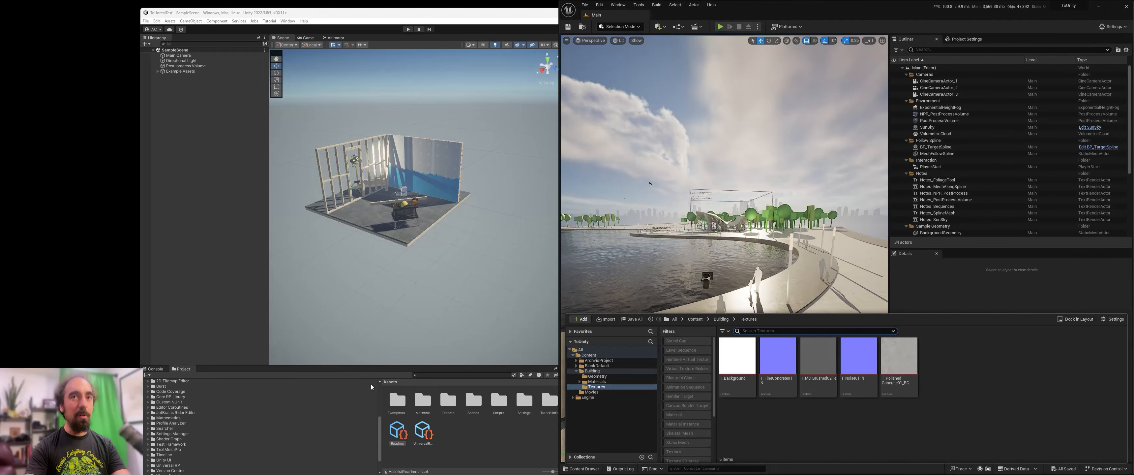
- Shift the Unity window away from the Unreal editor, try the Level Sequence filter in Unreal's Content Drawer, and open the Building folder
{"action": "mouse_move", "coordinate": [749, 358]}
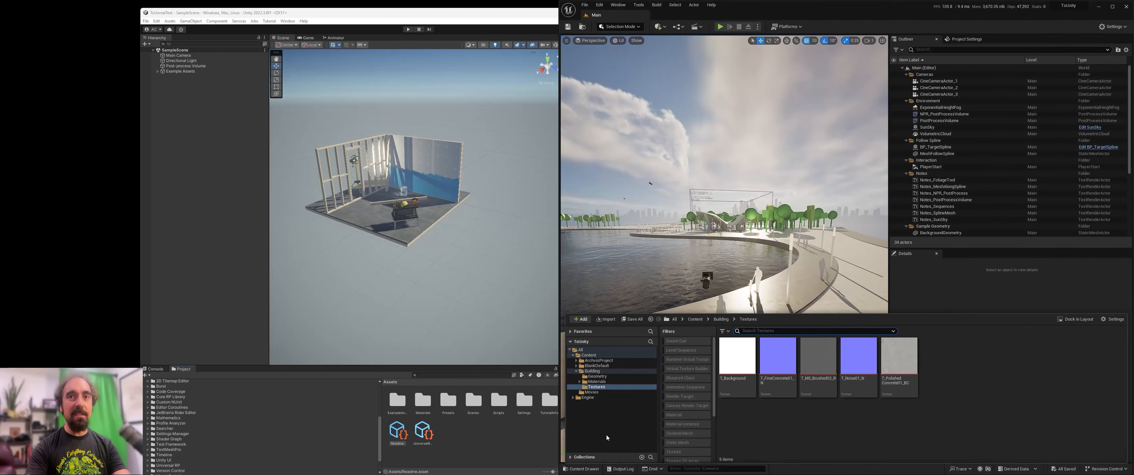
{"action": "scroll", "coordinate": [347, 438], "scroll_direction": "down", "scroll_amount": 2}
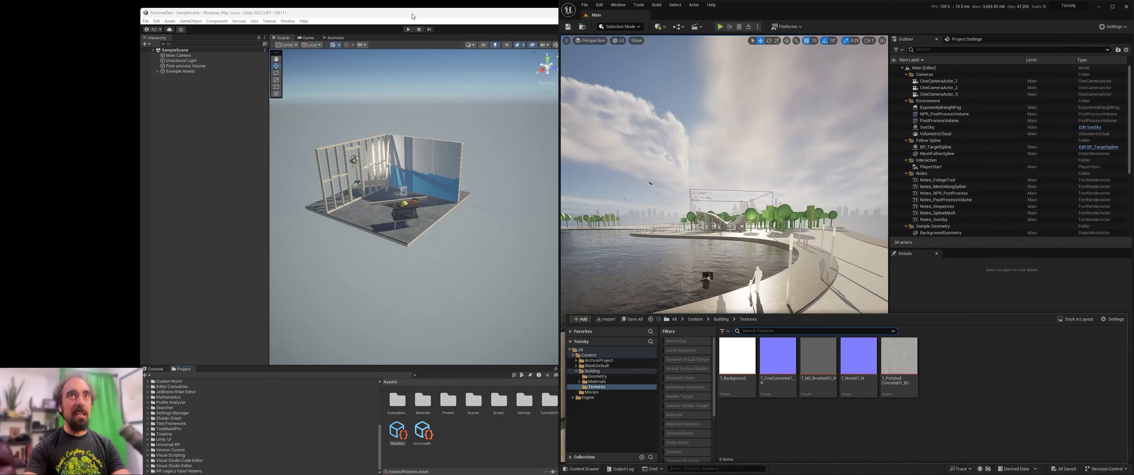
{"action": "left_click_drag", "start_coordinate": [413, 16], "coordinate": [321, 19]}
{"action": "left_click", "coordinate": [722, 339]}
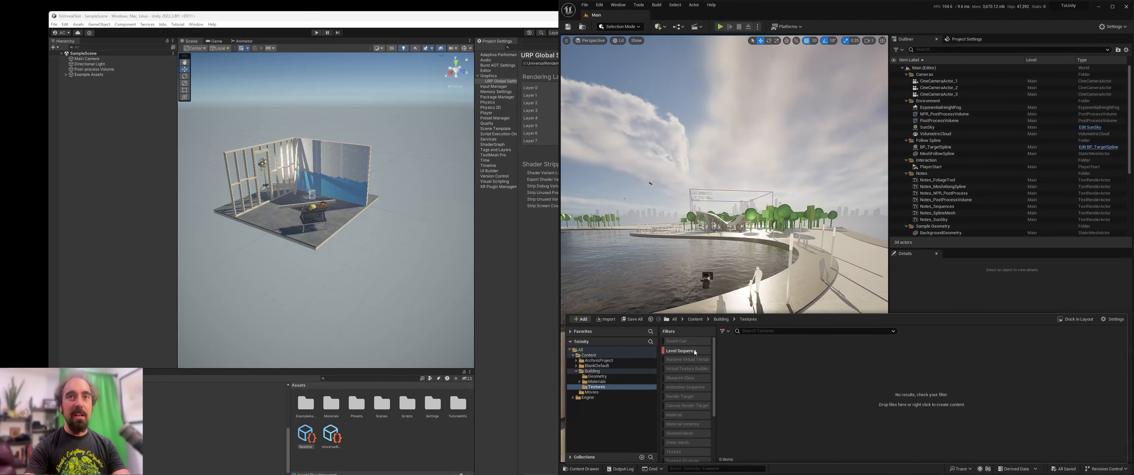
{"action": "left_click", "coordinate": [607, 371]}
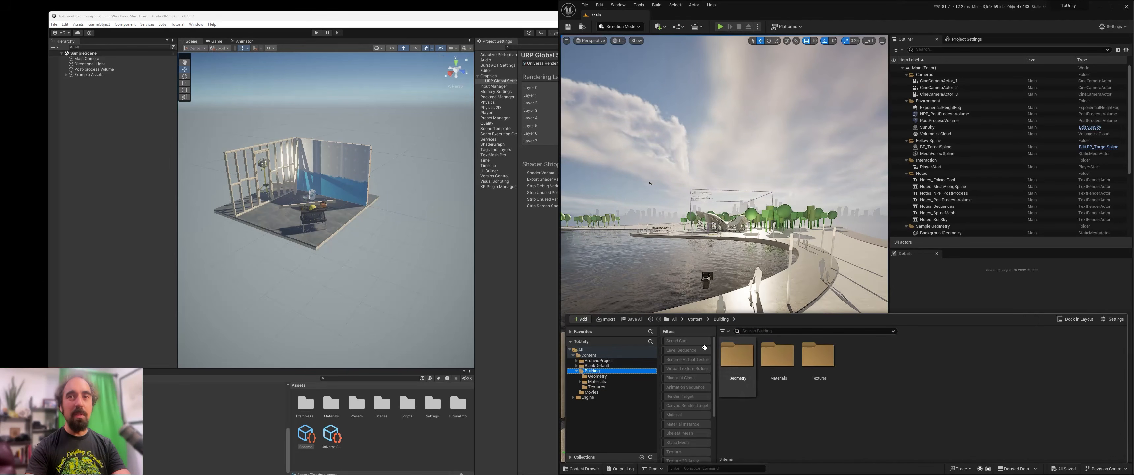
- Place the Unity window fully beside the Unreal editor and widen Unity's Scene view against the Project Settings
{"action": "left_click", "coordinate": [202, 18]}
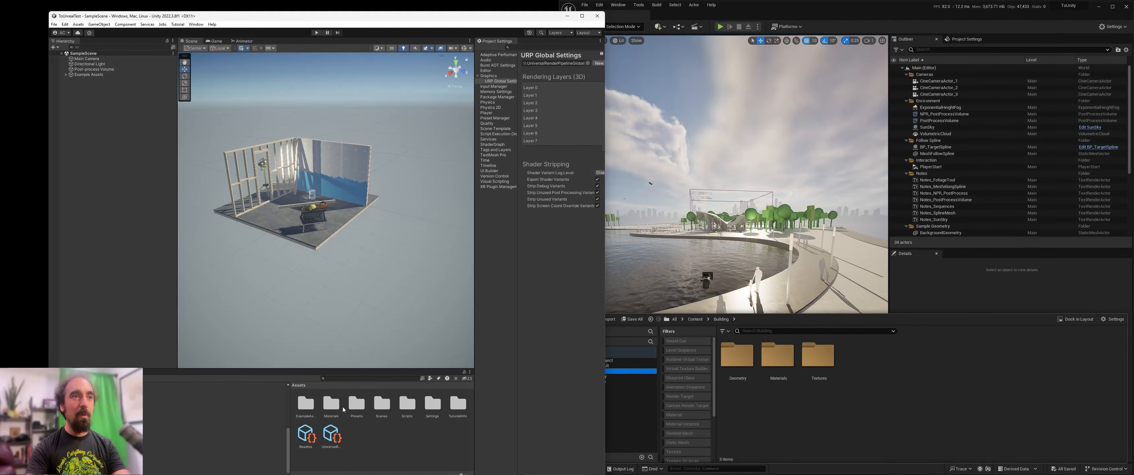
{"action": "left_click_drag", "start_coordinate": [202, 17], "coordinate": [148, 7]}
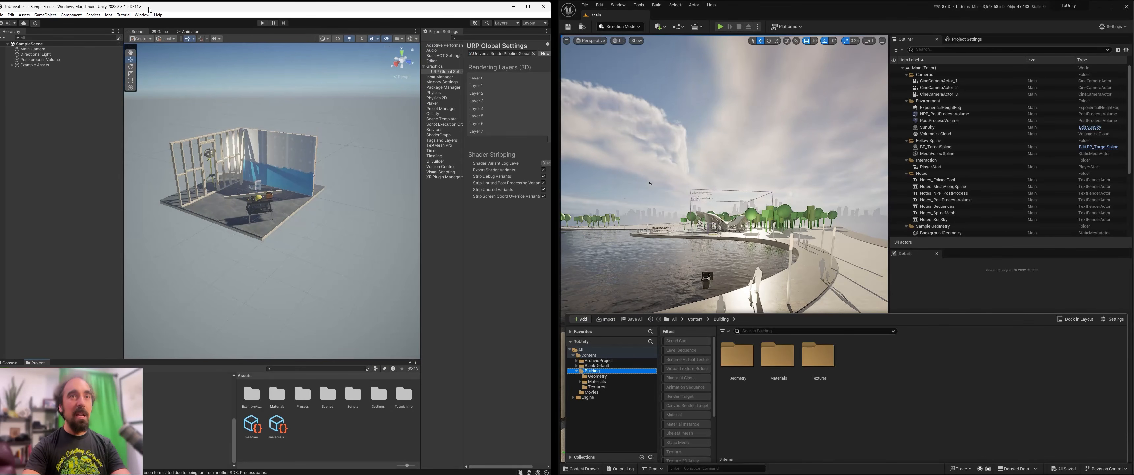
{"action": "left_click_drag", "start_coordinate": [422, 267], "coordinate": [462, 268]}
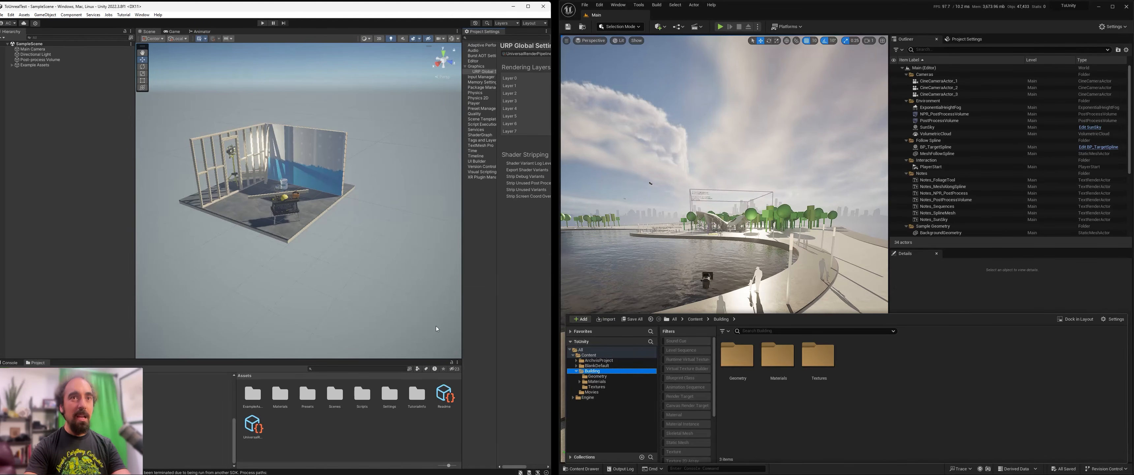
- Filter Unity's project assets by Mesh and Unreal's Content folder by Static Mesh to compare the two filters
{"action": "left_click", "coordinate": [418, 369]}
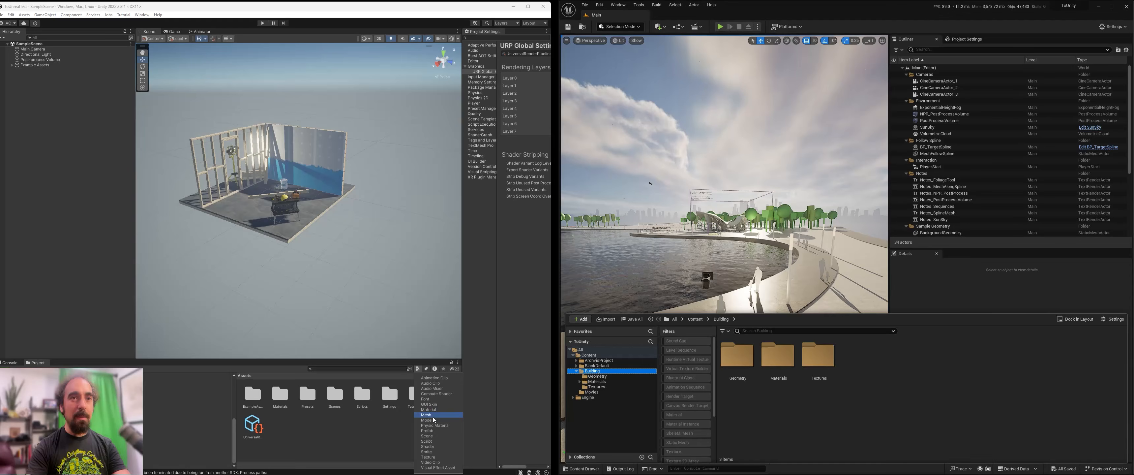
{"action": "left_click", "coordinate": [429, 416]}
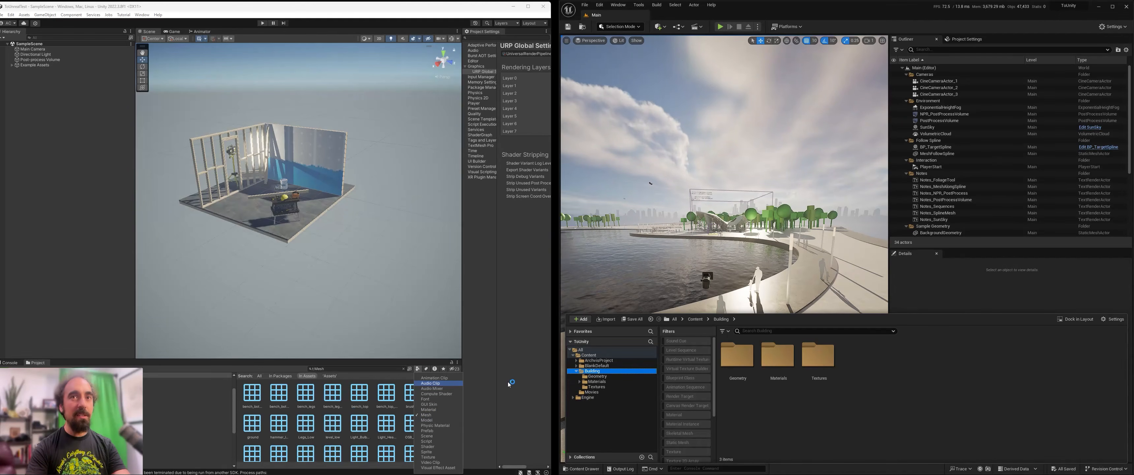
{"action": "left_click", "coordinate": [597, 355]}
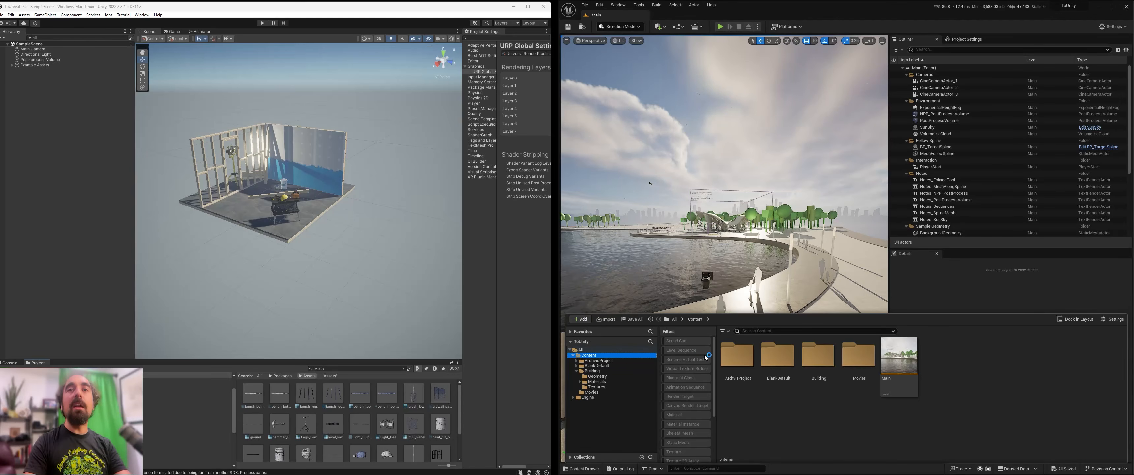
{"action": "left_click", "coordinate": [731, 335]}
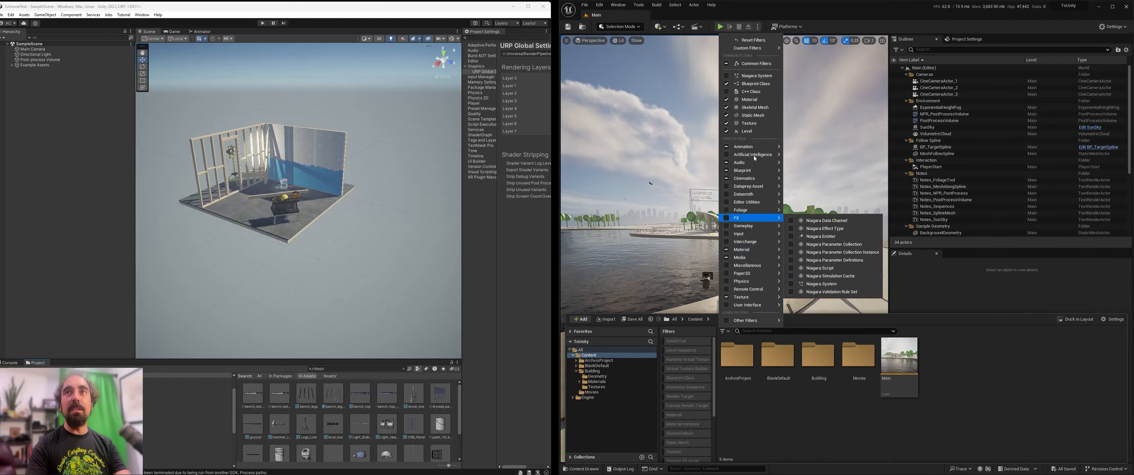
{"action": "left_click", "coordinate": [753, 115]}
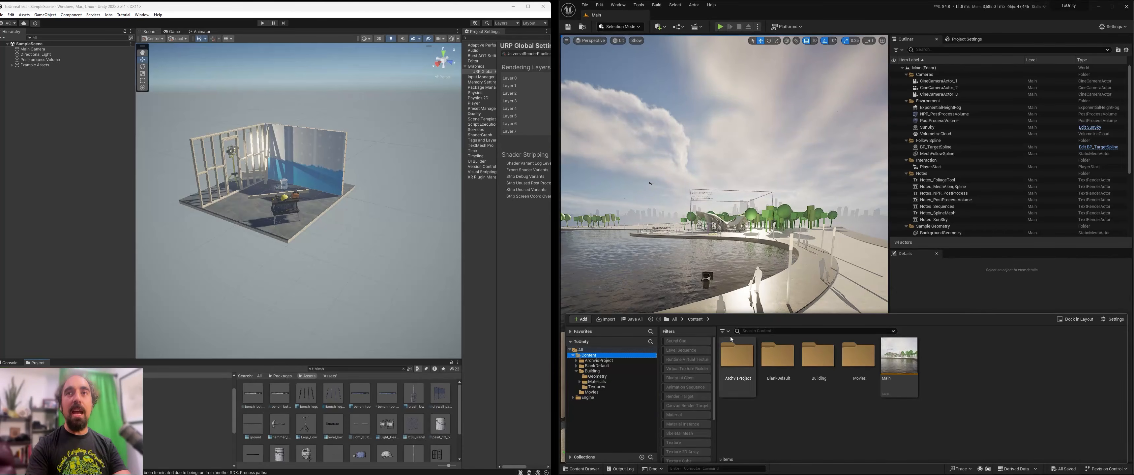
{"action": "left_click", "coordinate": [724, 331]}
{"action": "left_click", "coordinate": [745, 115]}
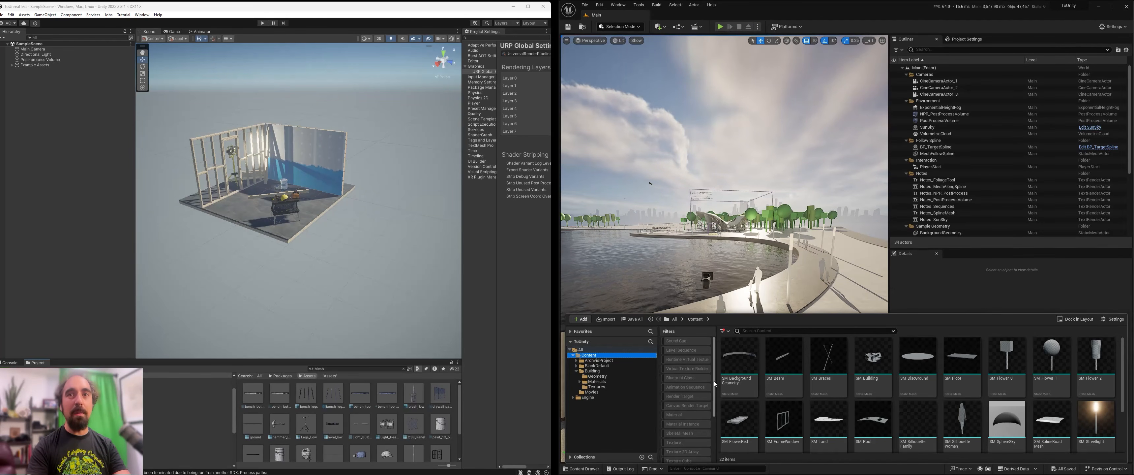
- Turn off the Static Mesh filter in Unreal and the Mesh filter in Unity
{"action": "scroll", "coordinate": [715, 368], "scroll_direction": "down", "scroll_amount": 4}
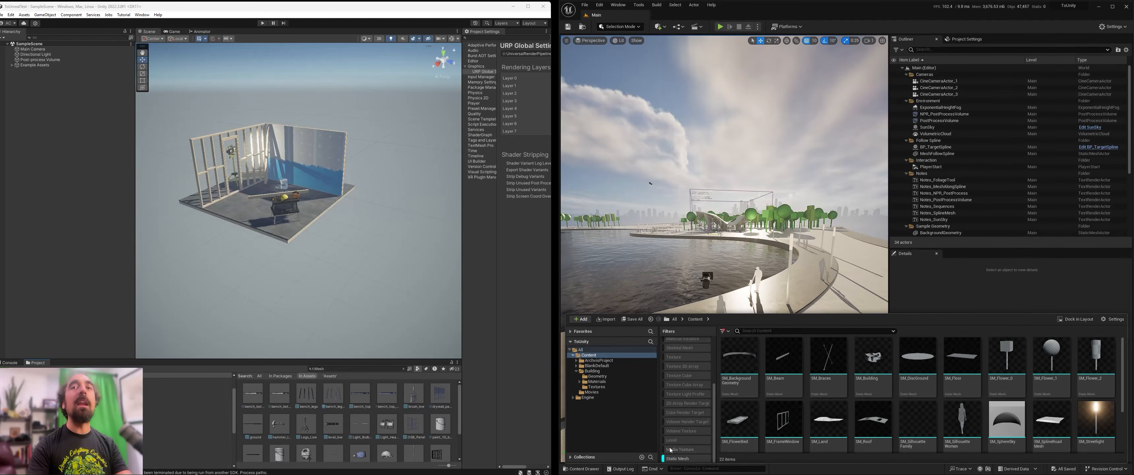
{"action": "left_click", "coordinate": [677, 458]}
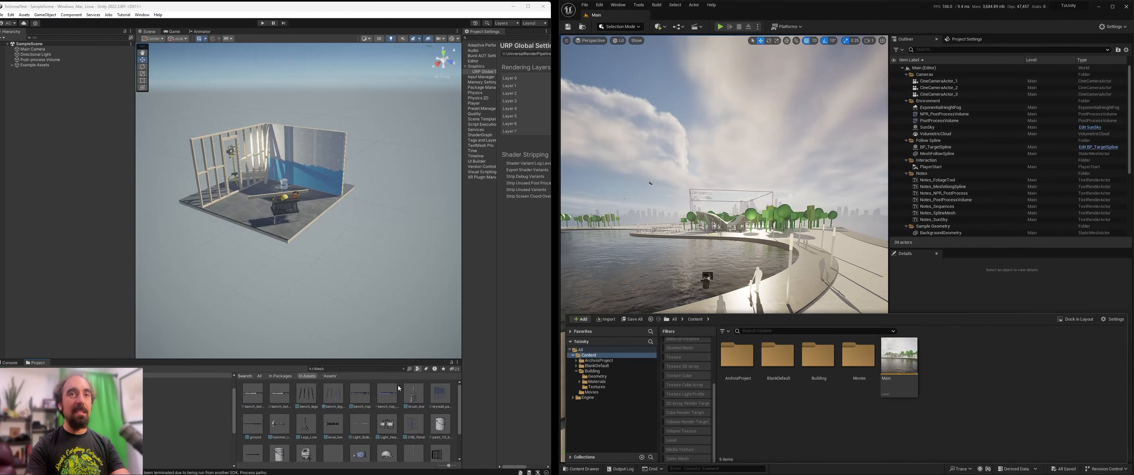
{"action": "left_click", "coordinate": [418, 369]}
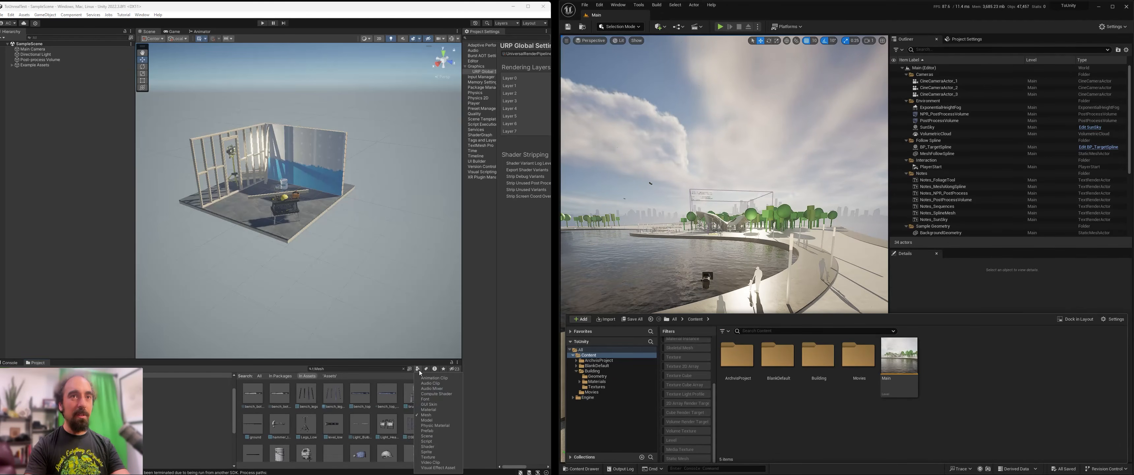
{"action": "left_click", "coordinate": [426, 414]}
{"action": "left_click", "coordinate": [382, 437]}
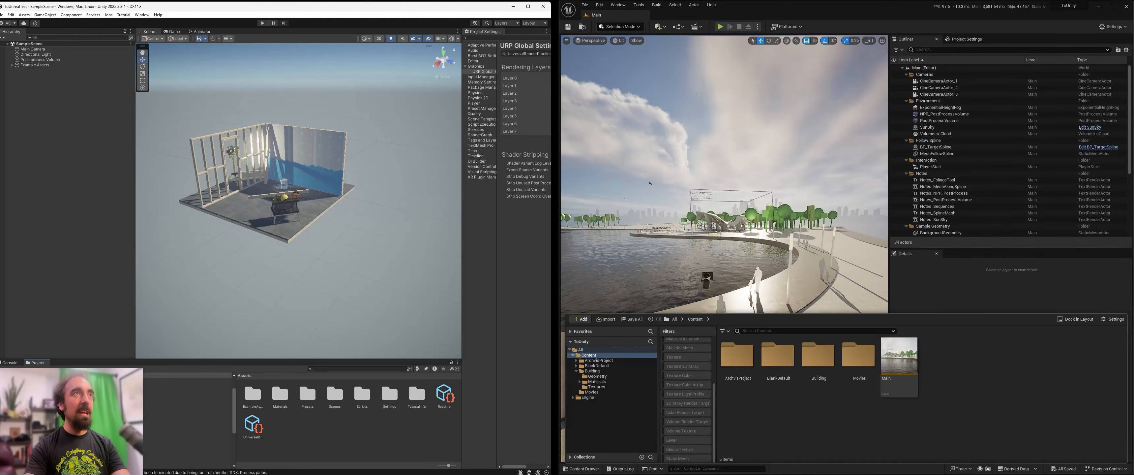
- Dock Unreal's Outliner to the left of the viewport and the Content Drawer in the layout, reducing the Content Browser's height
{"action": "mouse_move", "coordinate": [1, 220]}
{"action": "left_mouse_down"}
{"action": "mouse_move", "coordinate": [27, 220]}
{"action": "mouse_move", "coordinate": [8, 220]}
{"action": "left_mouse_up"}
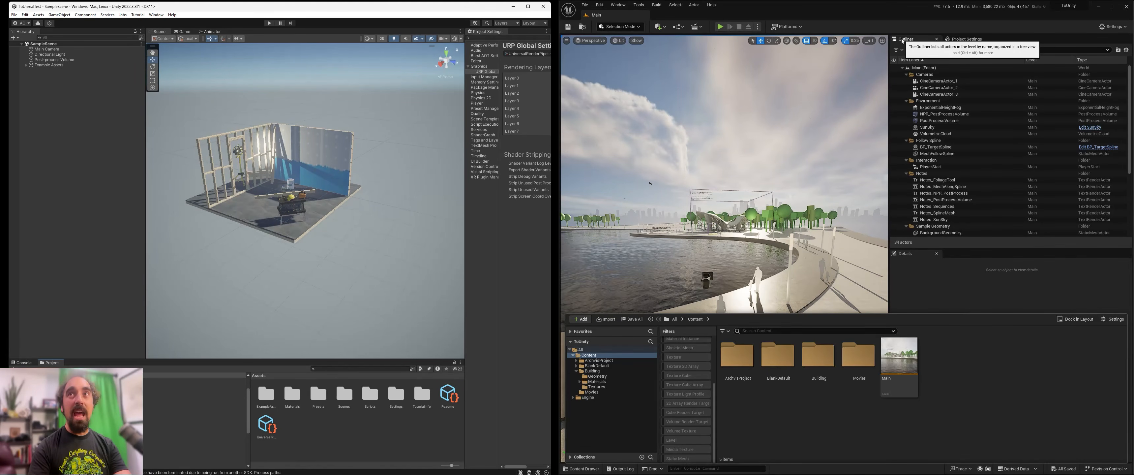
{"action": "left_click_drag", "start_coordinate": [902, 41], "coordinate": [576, 94]}
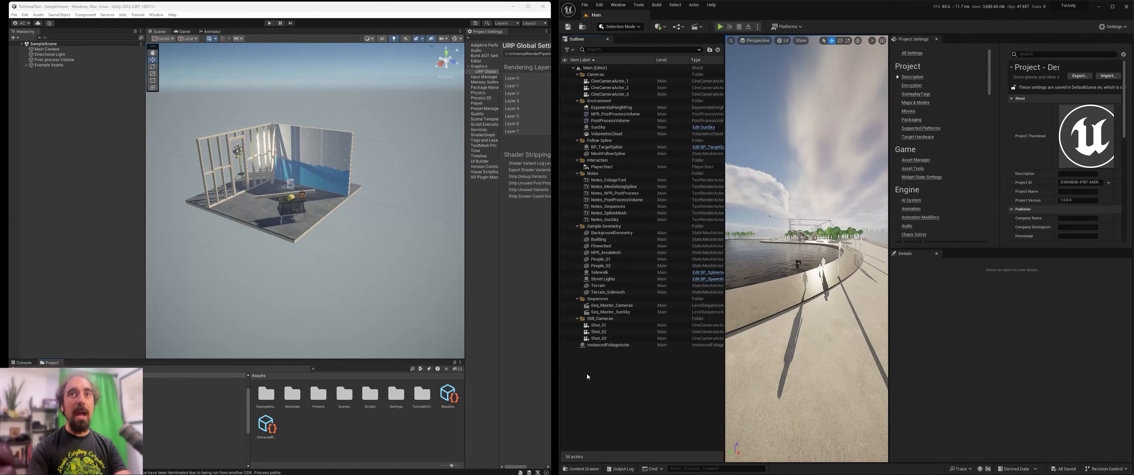
{"action": "key", "text": "ctrl+space"}
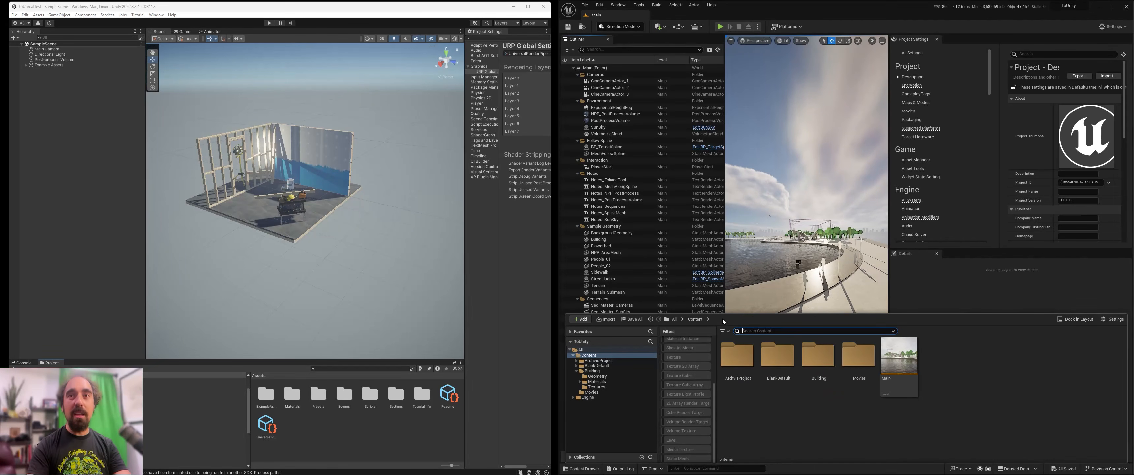
{"action": "left_click", "coordinate": [1074, 319]}
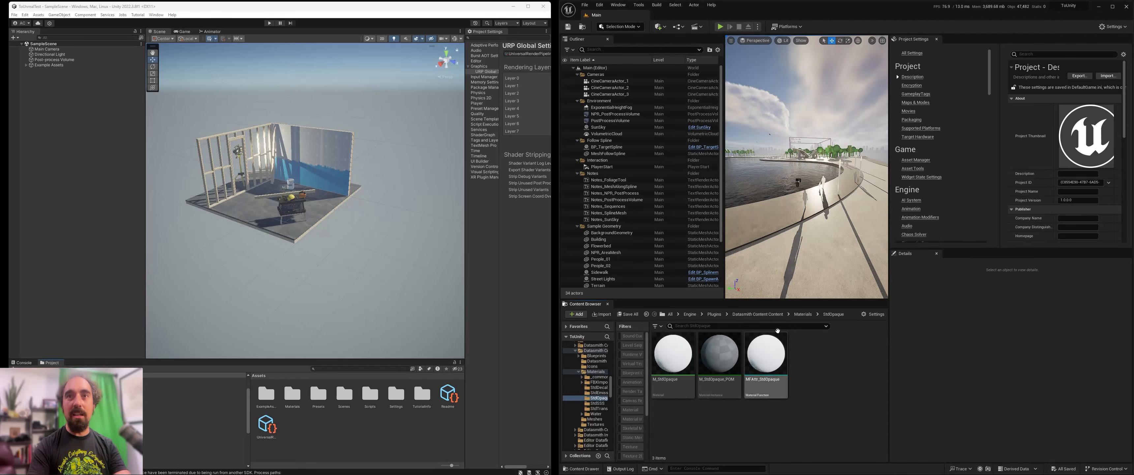
{"action": "left_click_drag", "start_coordinate": [854, 302], "coordinate": [848, 356]}
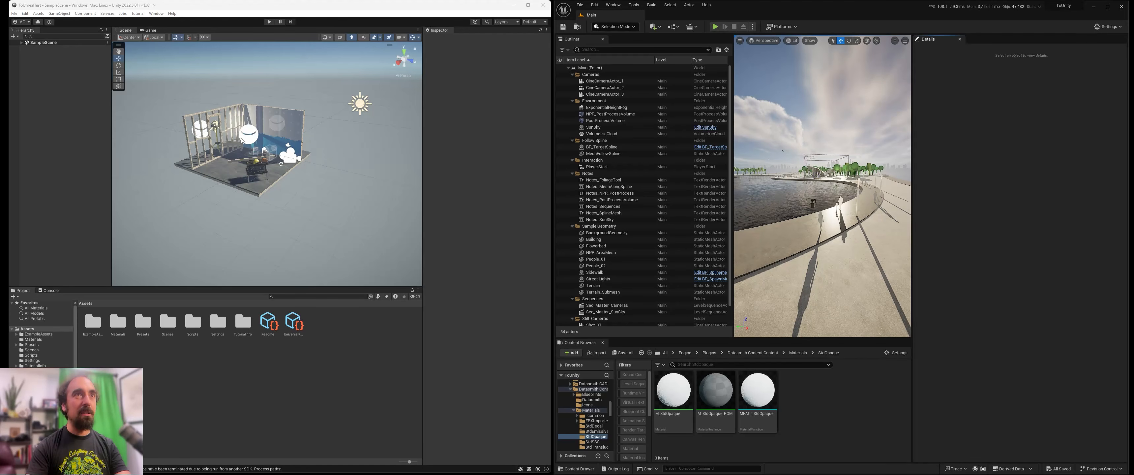
- Select Reflection Probe Behind Frame in Unity and InstancedFoliageActor in Unreal to compare the Inspector with the Details panel
{"action": "left_click", "coordinate": [282, 127]}
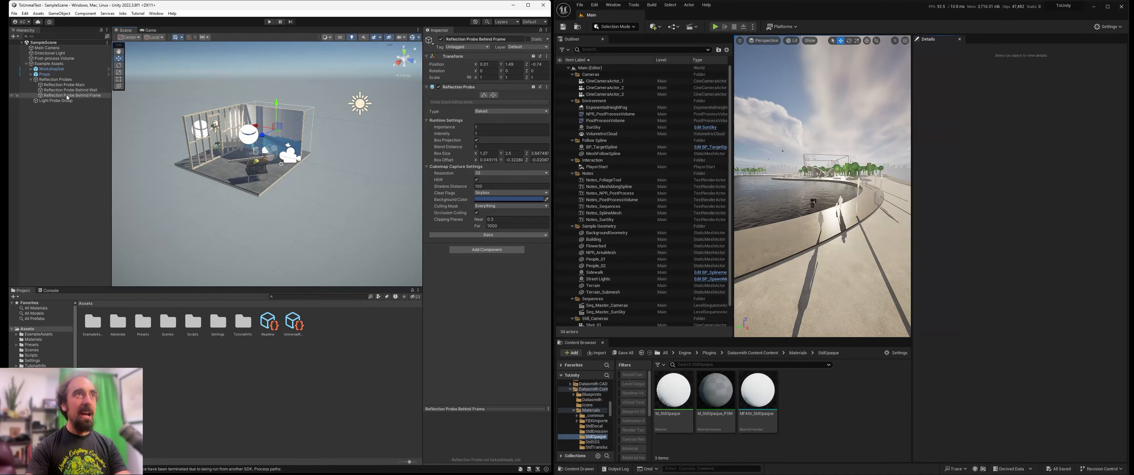
{"action": "left_click", "coordinate": [854, 169]}
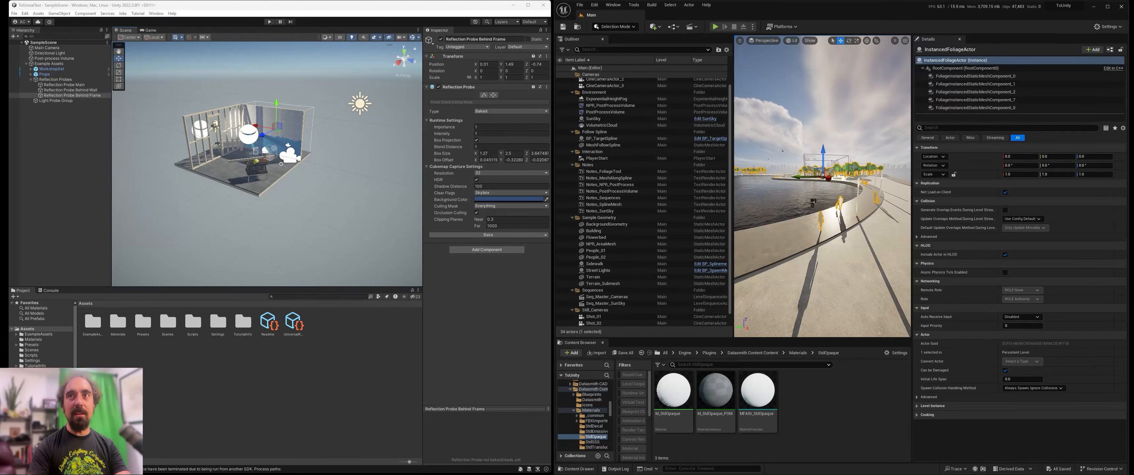
{"action": "scroll", "coordinate": [636, 167], "scroll_direction": "down", "scroll_amount": 1}
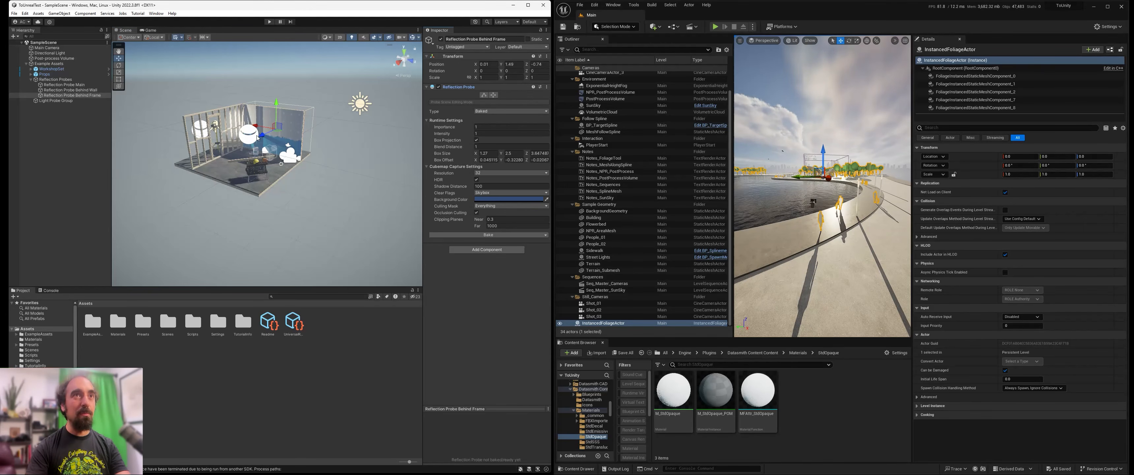
- Select Main Camera in Unity and CineCameraActor_3 in Unreal to compare their properties, collapsing Unreal's Current Camera Settings
{"action": "left_click", "coordinate": [293, 143]}
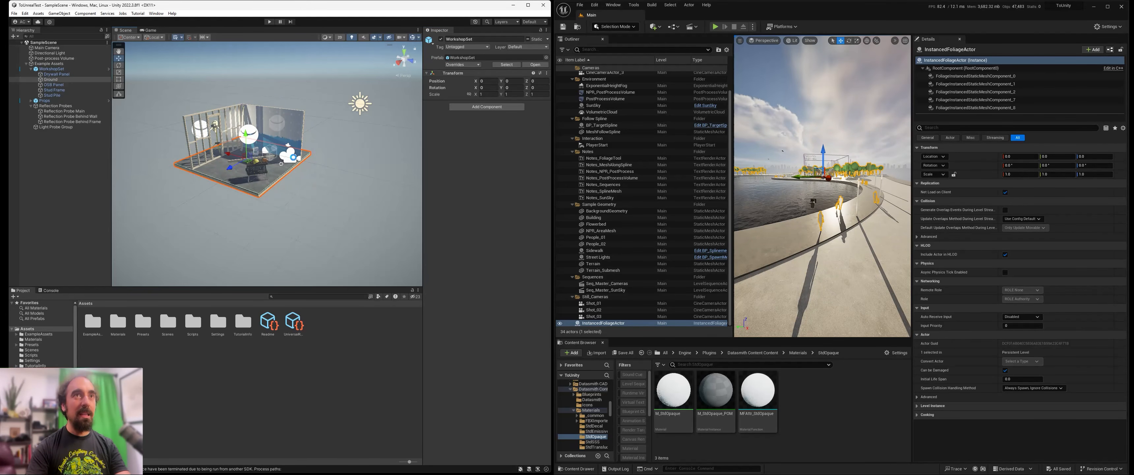
{"action": "left_click", "coordinate": [291, 160]}
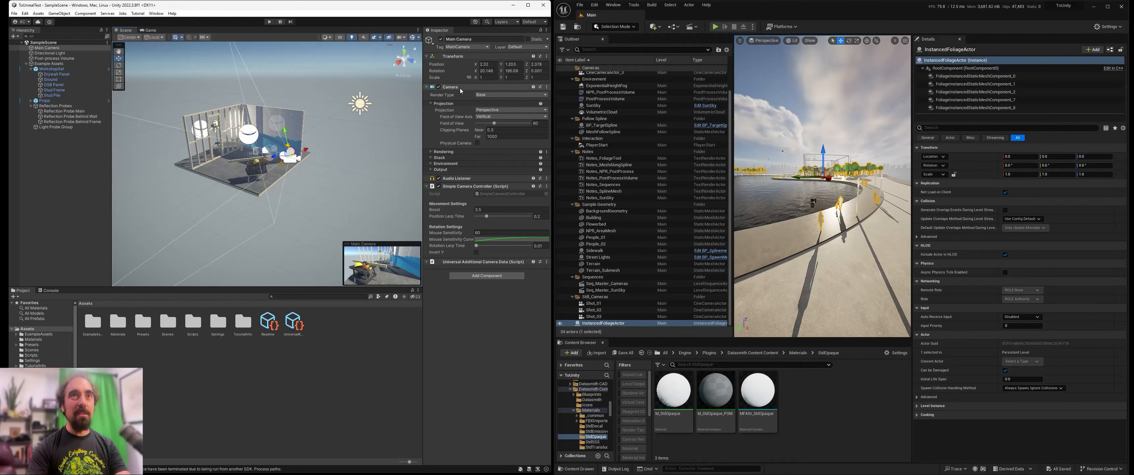
{"action": "left_click", "coordinate": [617, 72]}
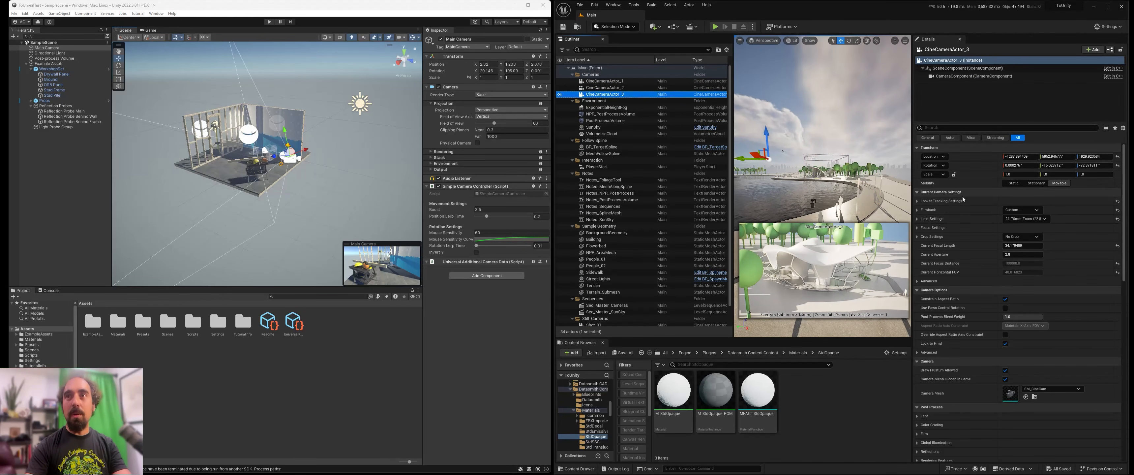
{"action": "left_click", "coordinate": [937, 193]}
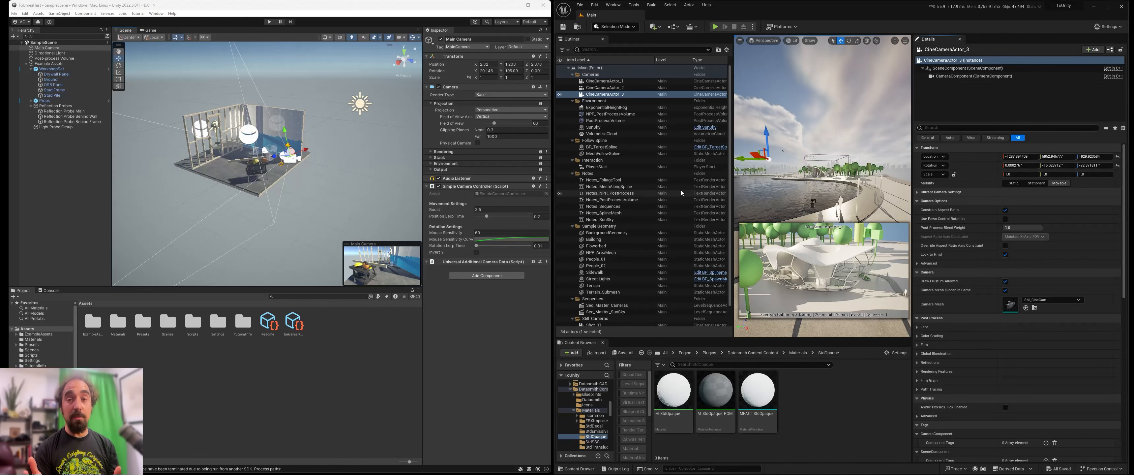
- Open Unreal's Plugins browser, reposition its window, and look through the list of all plugins
{"action": "left_click", "coordinate": [594, 5]}
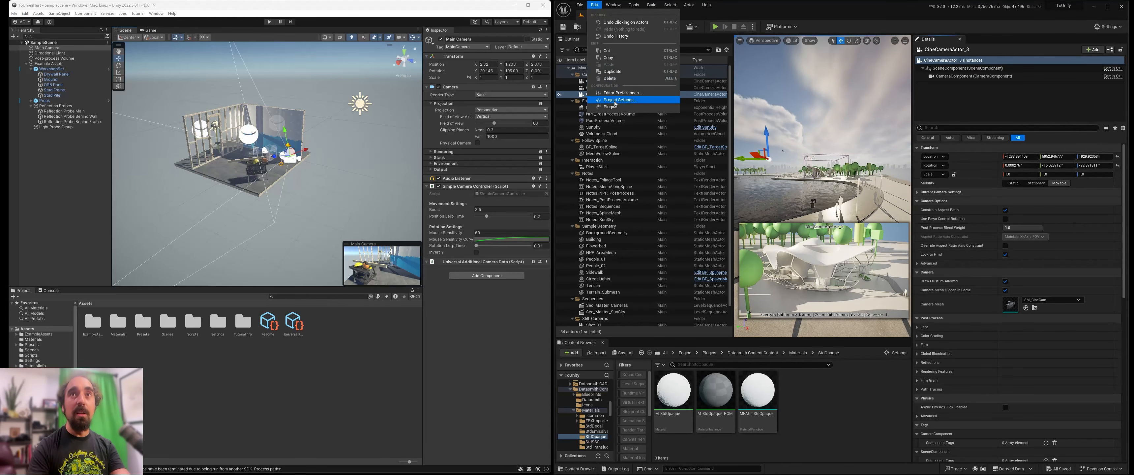
{"action": "left_click", "coordinate": [612, 107]}
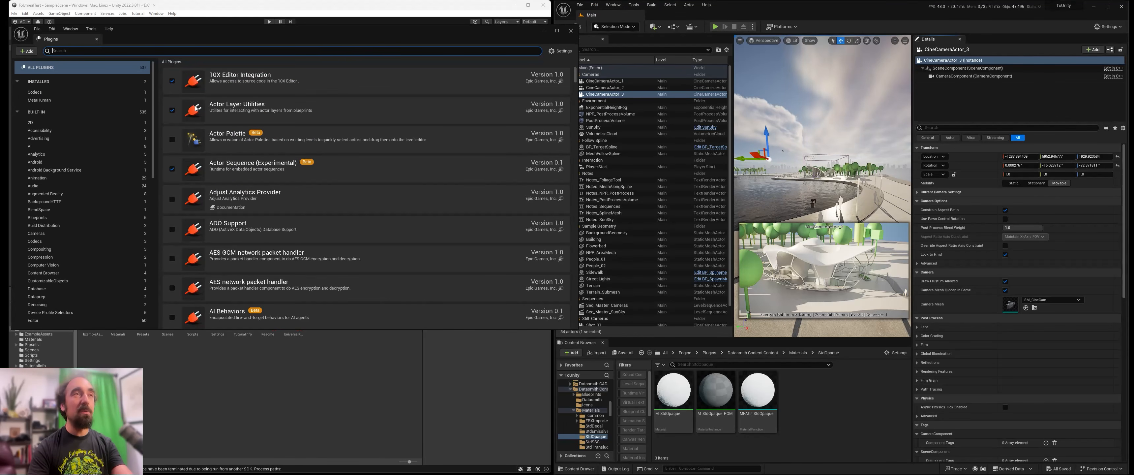
{"action": "left_click_drag", "start_coordinate": [181, 46], "coordinate": [340, 58]}
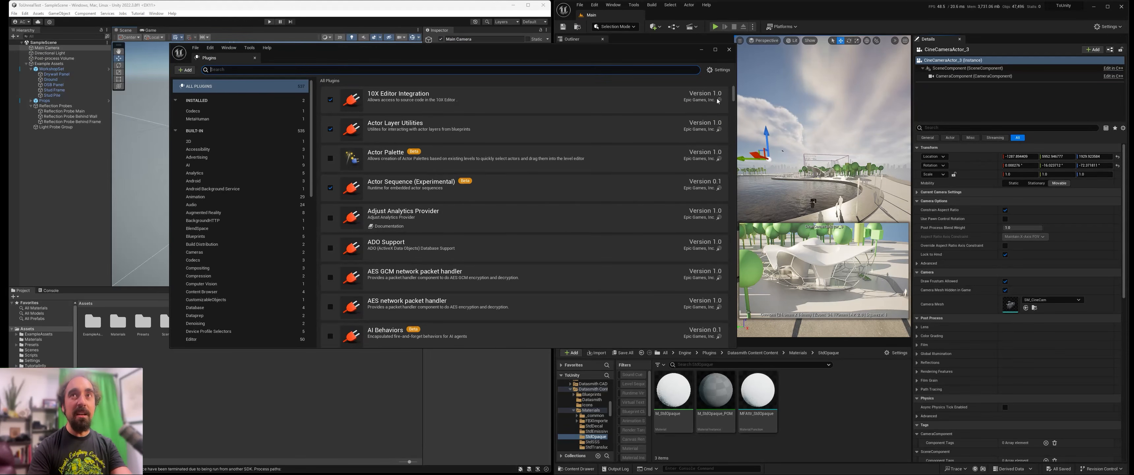
{"action": "scroll", "coordinate": [539, 95], "scroll_direction": "down", "scroll_amount": 10}
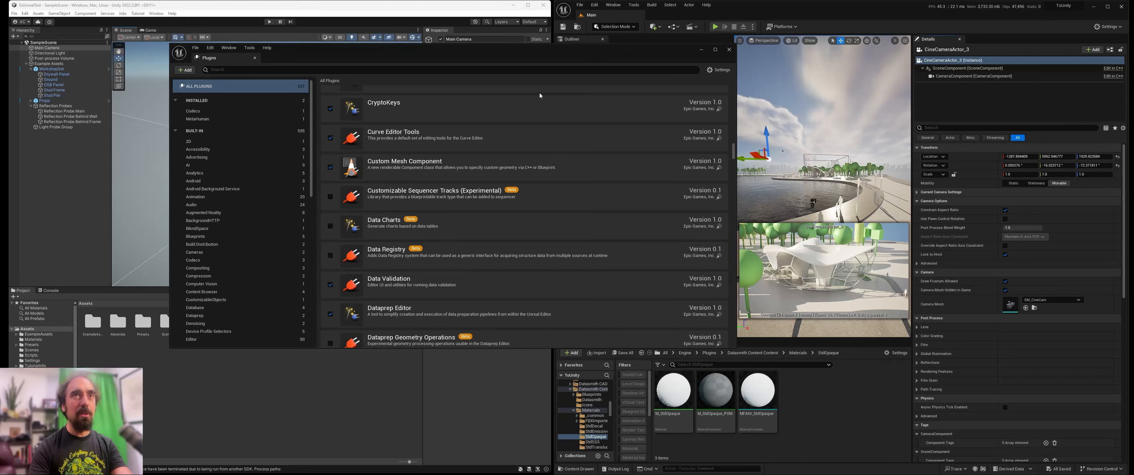
- Search the Unreal plugins for "openxr"
{"action": "left_click", "coordinate": [391, 70]}
{"action": "type", "text": "op"}
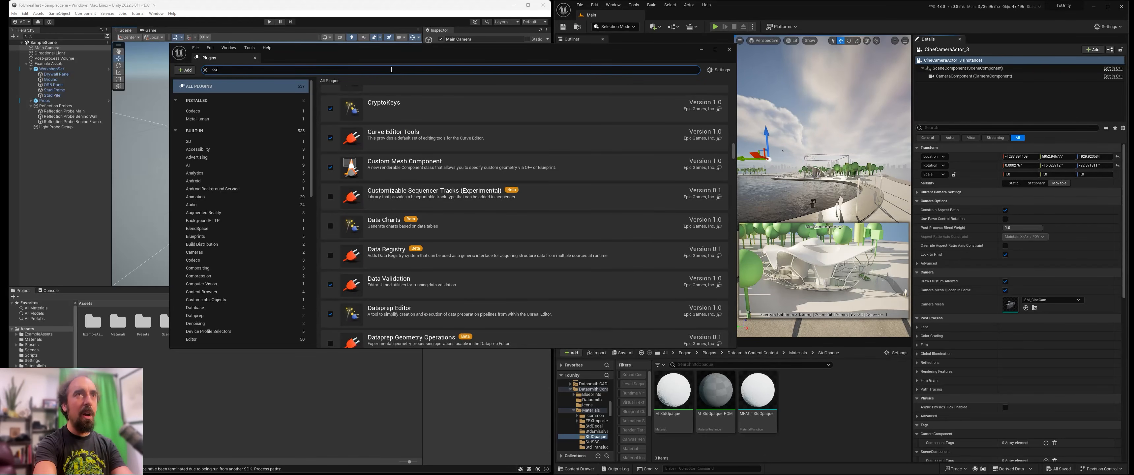
{"action": "type", "text": "enxr"}
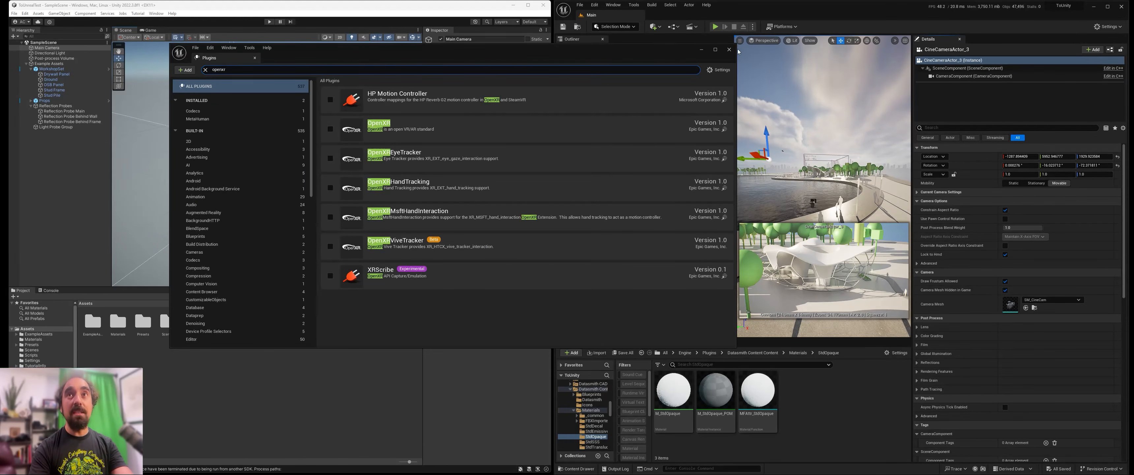
- Close Unreal's Plugins browser, open Unity's Package Manager, and place its window over the Scene view
{"action": "left_click", "coordinate": [728, 50]}
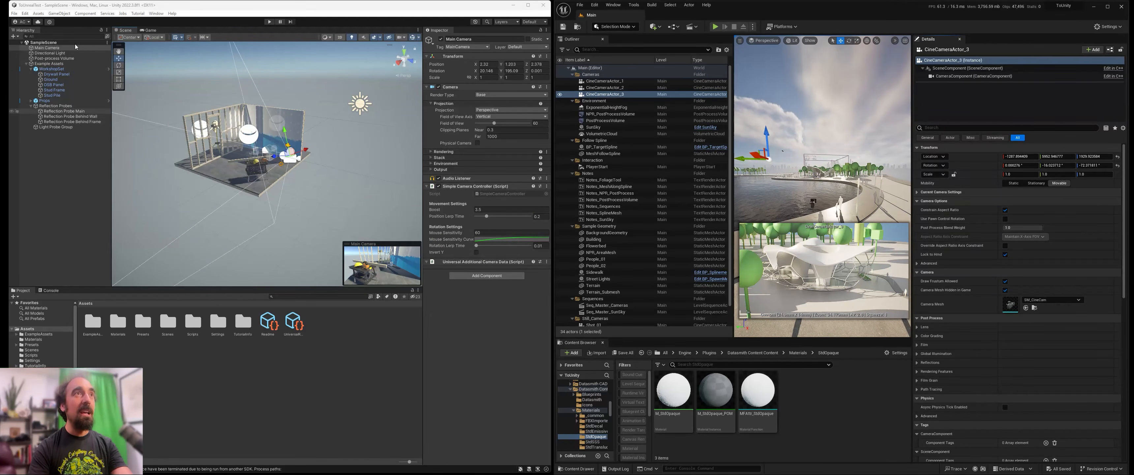
{"action": "right_click_drag", "start_coordinate": [255, 139], "coordinate": [242, 132]}
{"action": "key", "text": "w"}
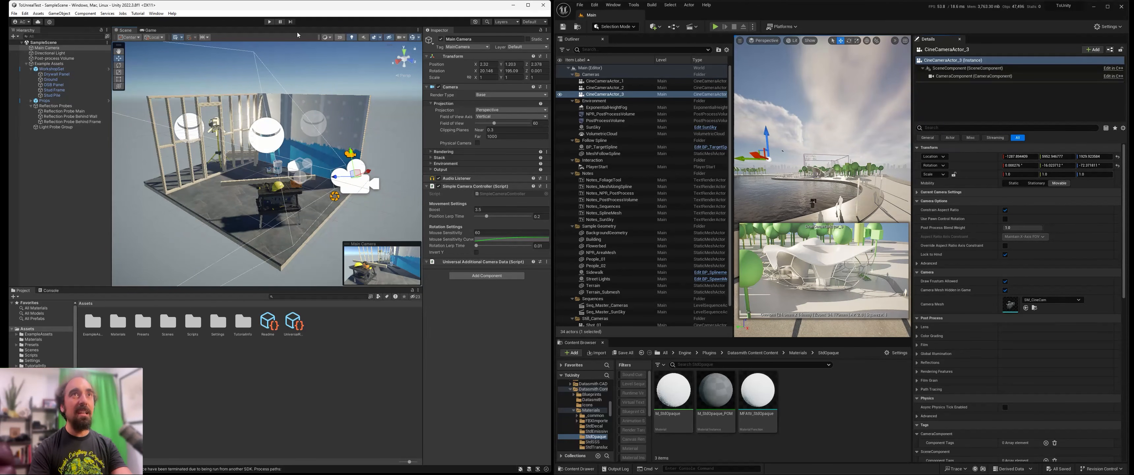
{"action": "left_click", "coordinate": [151, 13]}
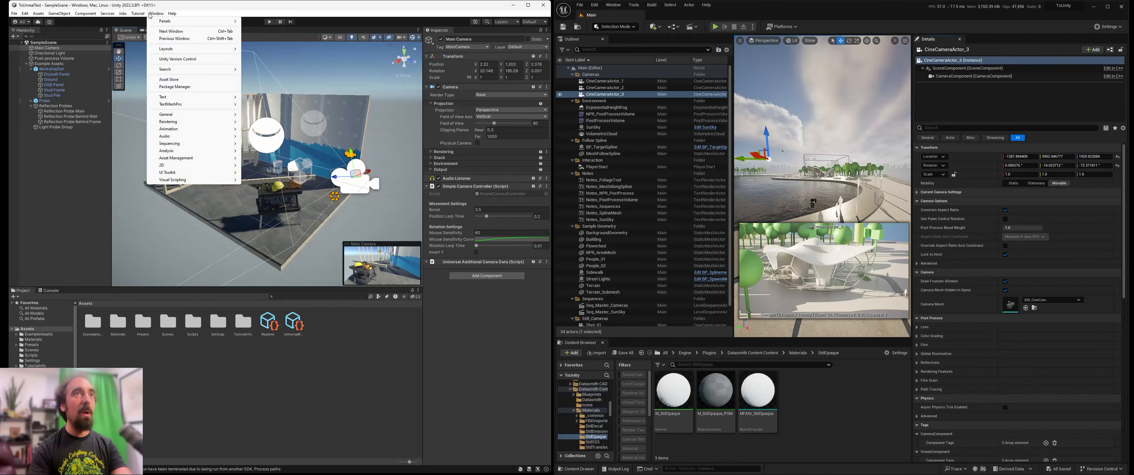
{"action": "left_click", "coordinate": [188, 87]}
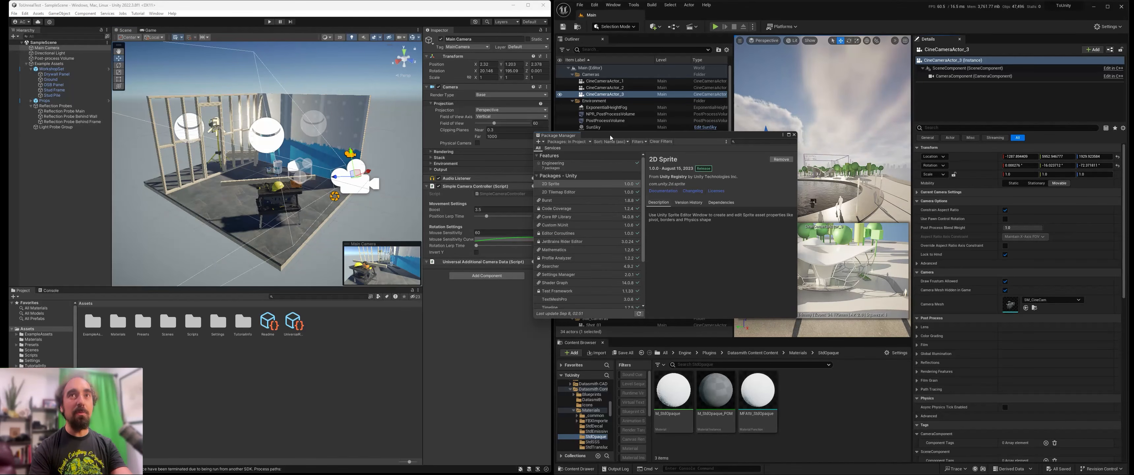
{"action": "left_click_drag", "start_coordinate": [610, 137], "coordinate": [222, 89]}
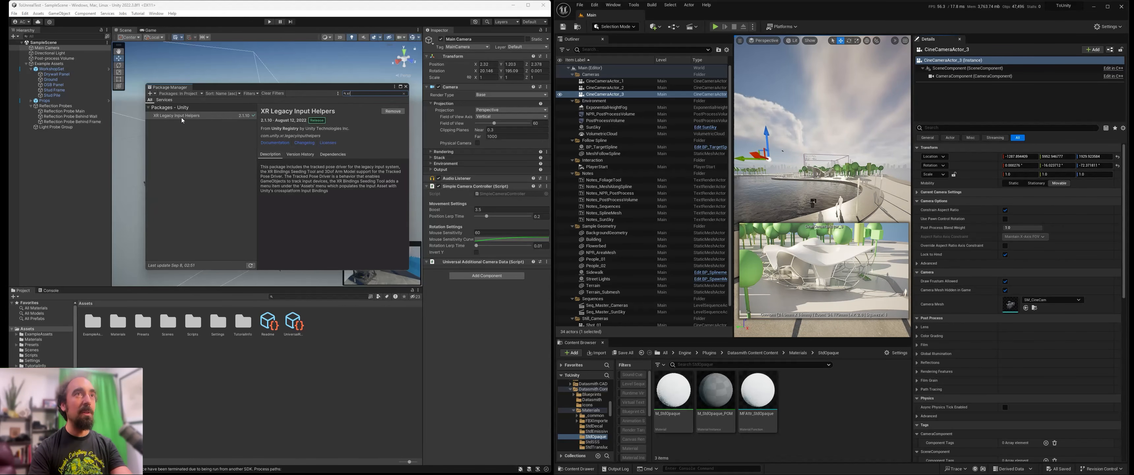
- Show Unity Registry packages, search them for "xr", and open the details of the OpenXR Plugin
{"action": "left_click", "coordinate": [180, 94]}
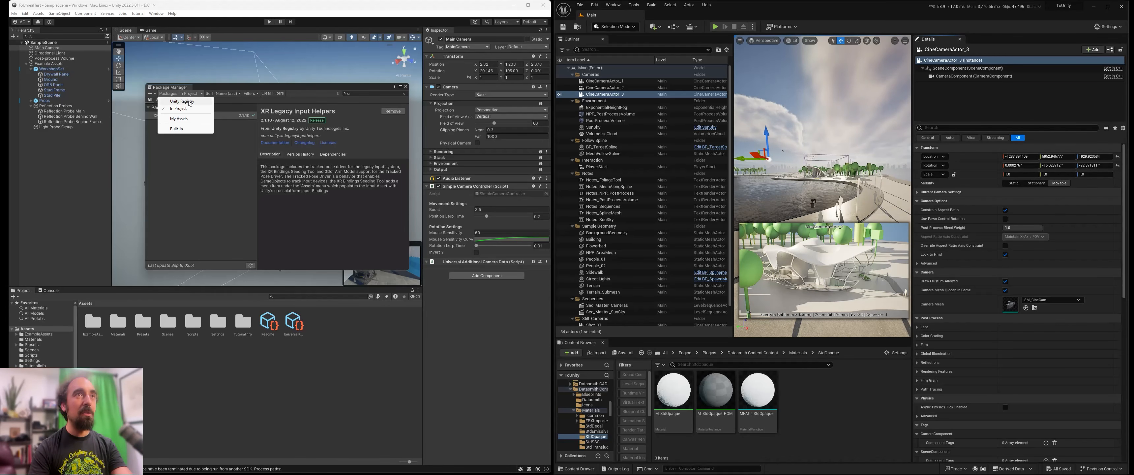
{"action": "left_click", "coordinate": [182, 101]}
{"action": "left_click", "coordinate": [356, 94]}
{"action": "type", "text": "x"}
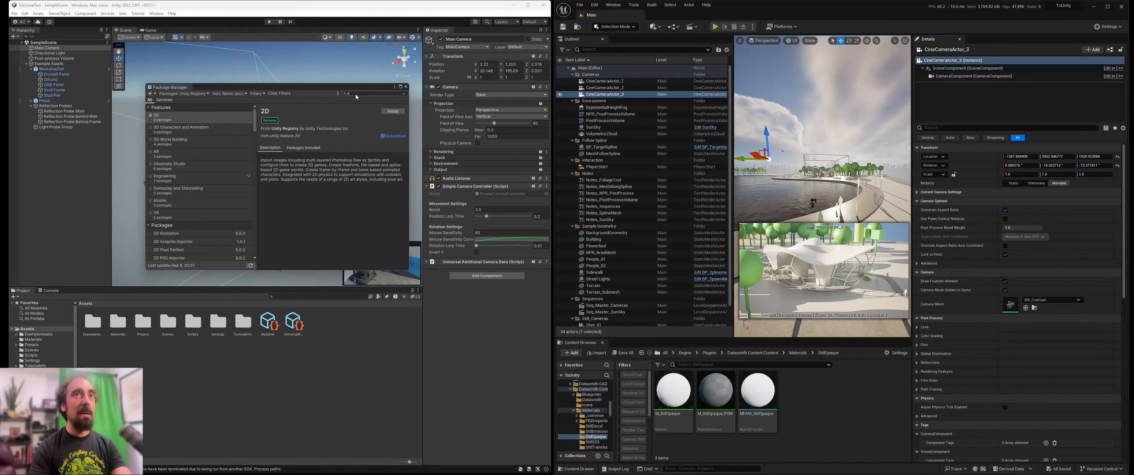
{"action": "type", "text": "r"}
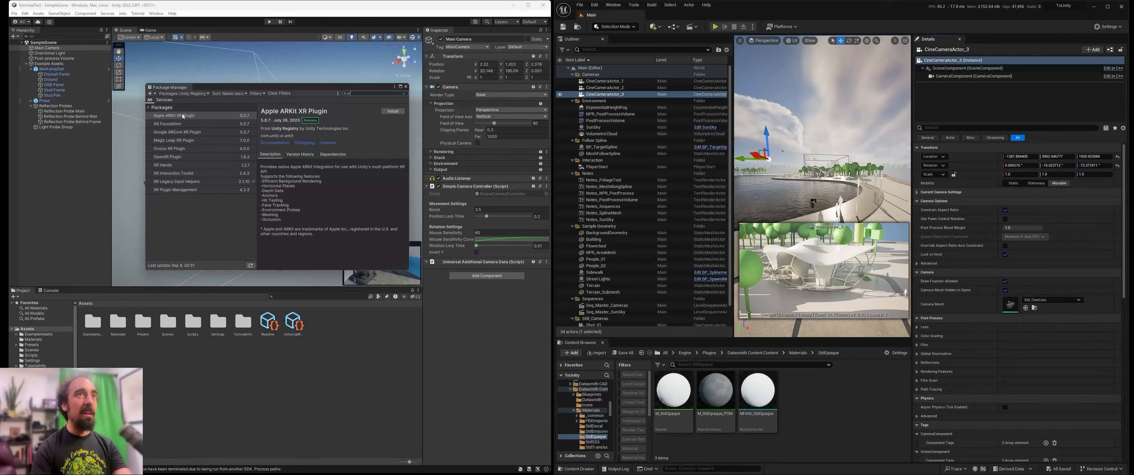
{"action": "left_click", "coordinate": [185, 157]}
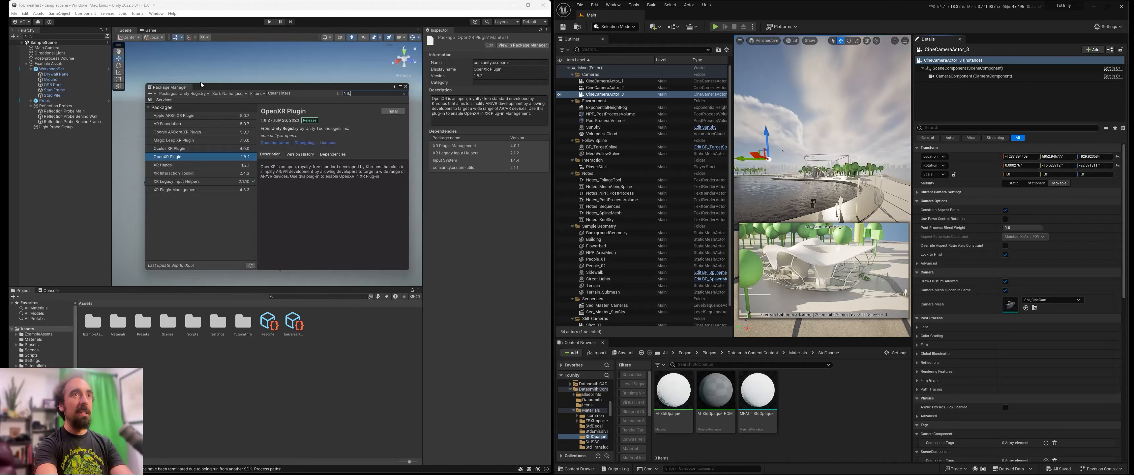
- Search the Unity Registry for "fbx", install the FBX Exporter package, and close the Package Manager
{"action": "type", "text": "x"}
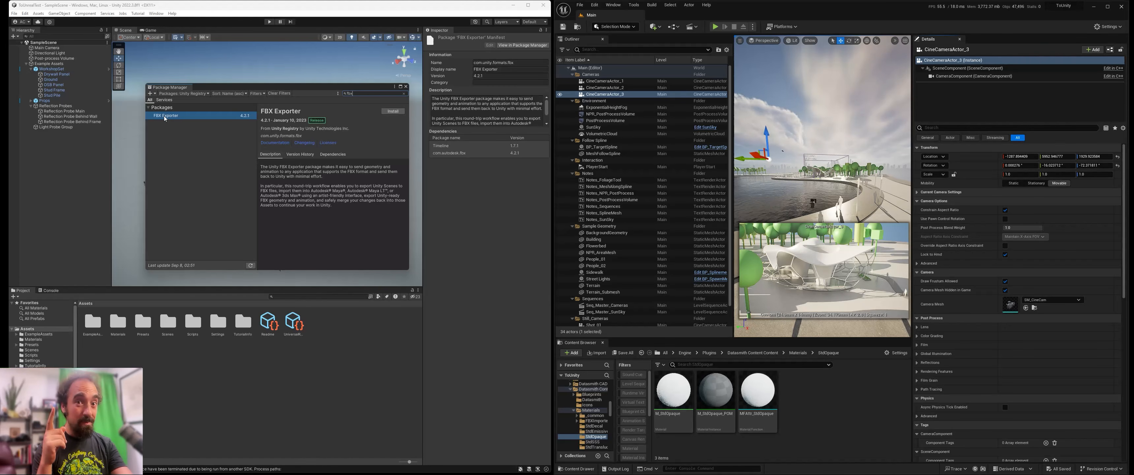
{"action": "left_click", "coordinate": [391, 112]}
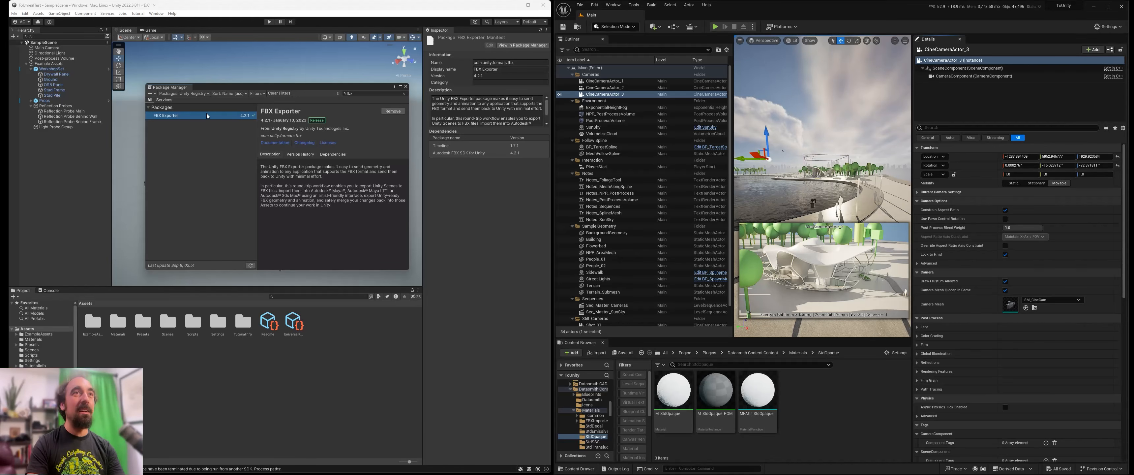
{"action": "left_click", "coordinate": [406, 87]}
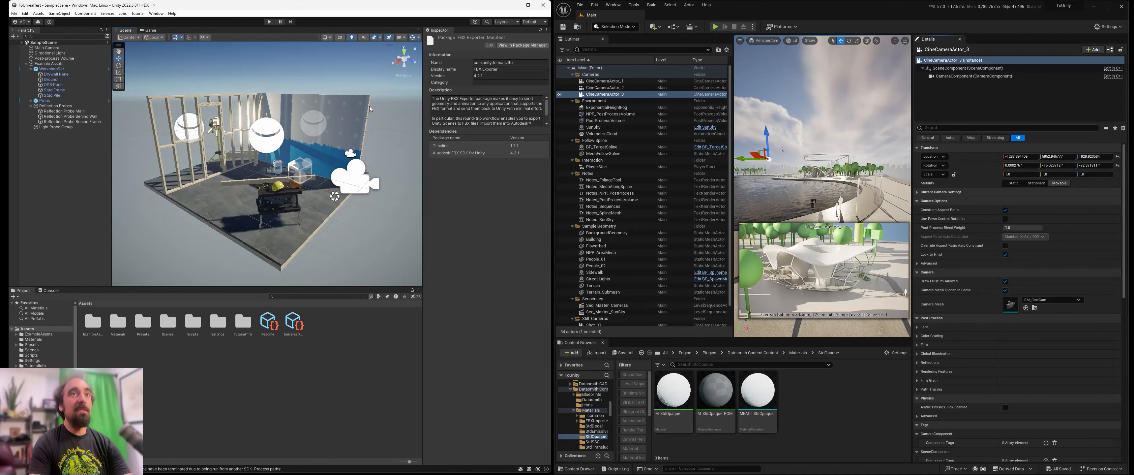
- Create an empty GameObject at the root level of the Unity SampleScene hierarchy
{"action": "right_click_drag", "start_coordinate": [290, 134], "coordinate": [272, 128]}
{"action": "right_click_drag", "start_coordinate": [273, 127], "coordinate": [300, 126]}
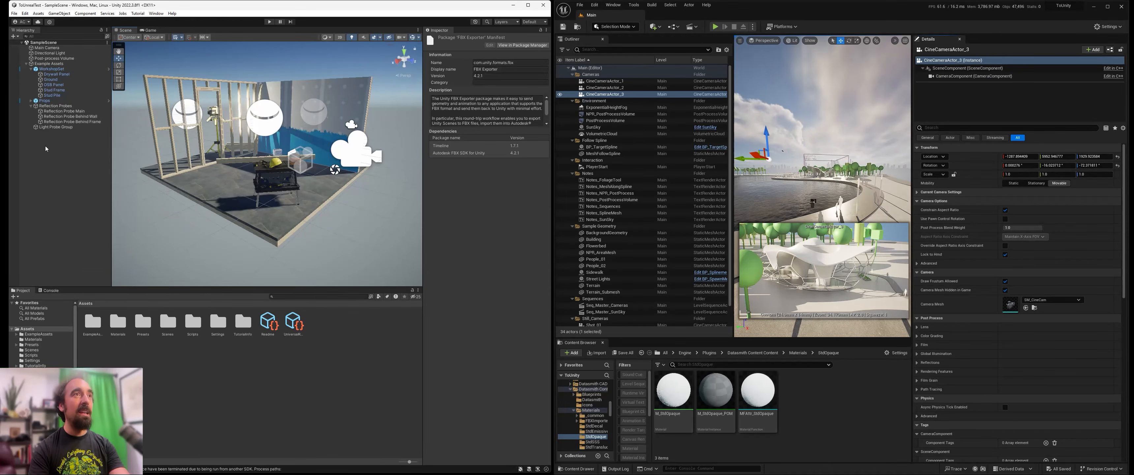
{"action": "right_click", "coordinate": [47, 155]}
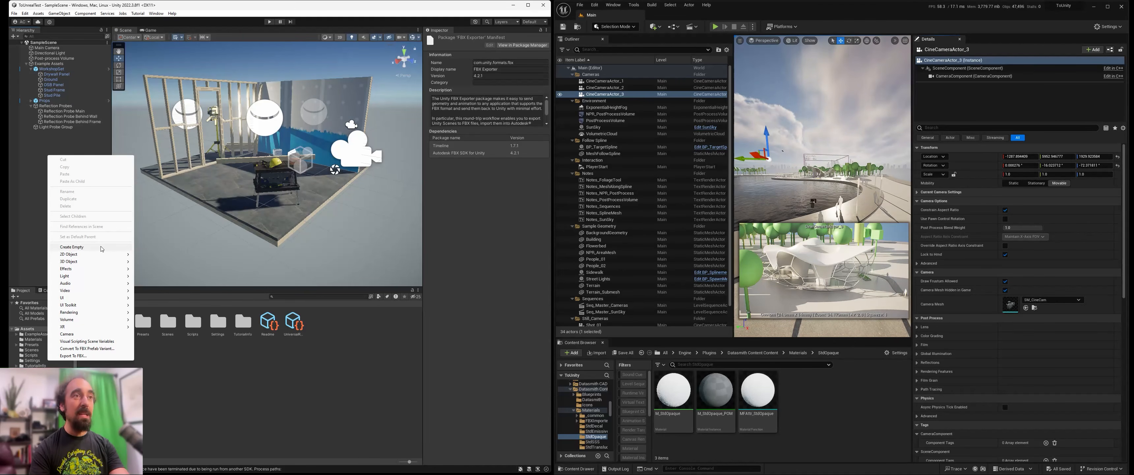
{"action": "left_click", "coordinate": [71, 246]}
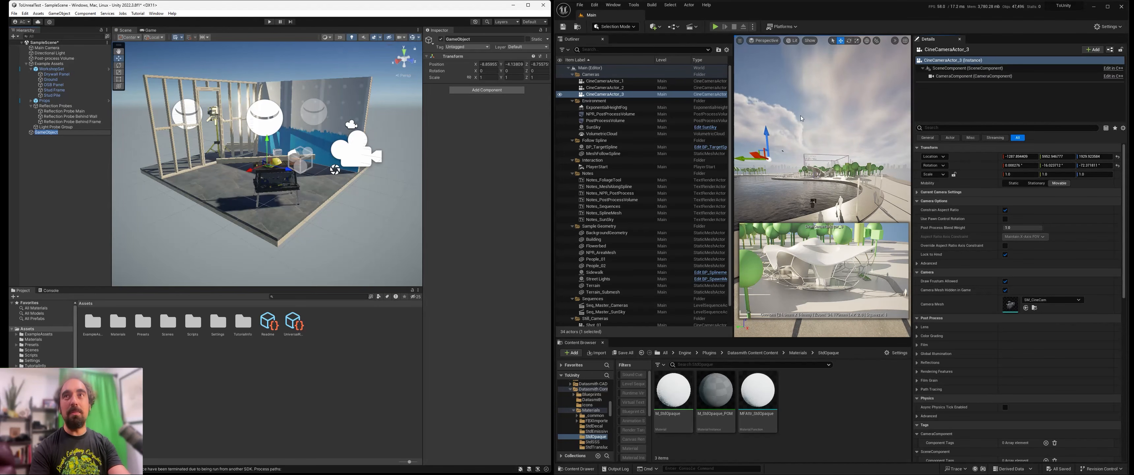
- Search Unreal's placeable items for "actor", add a basic Actor to the level, and move it along its vertical axis
{"action": "left_click", "coordinate": [656, 27]}
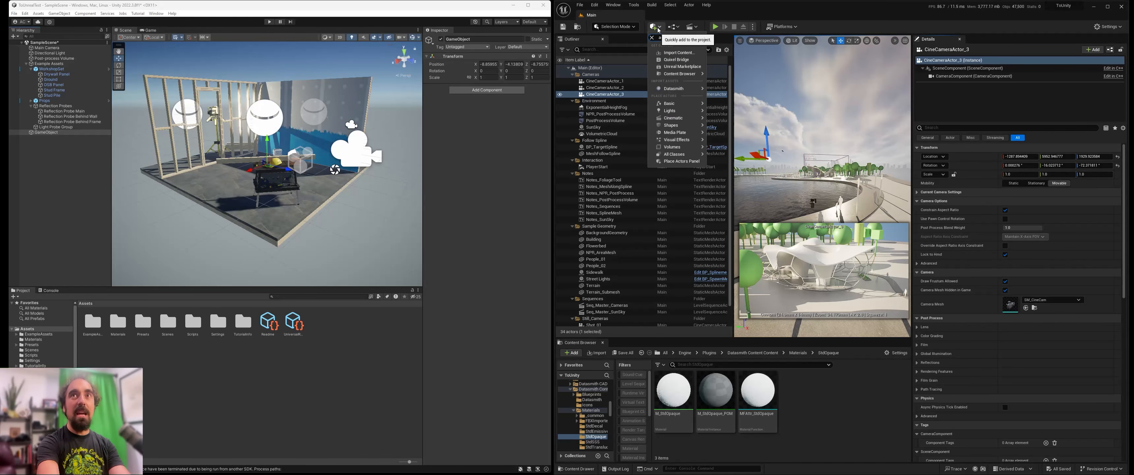
{"action": "type", "text": "actor"}
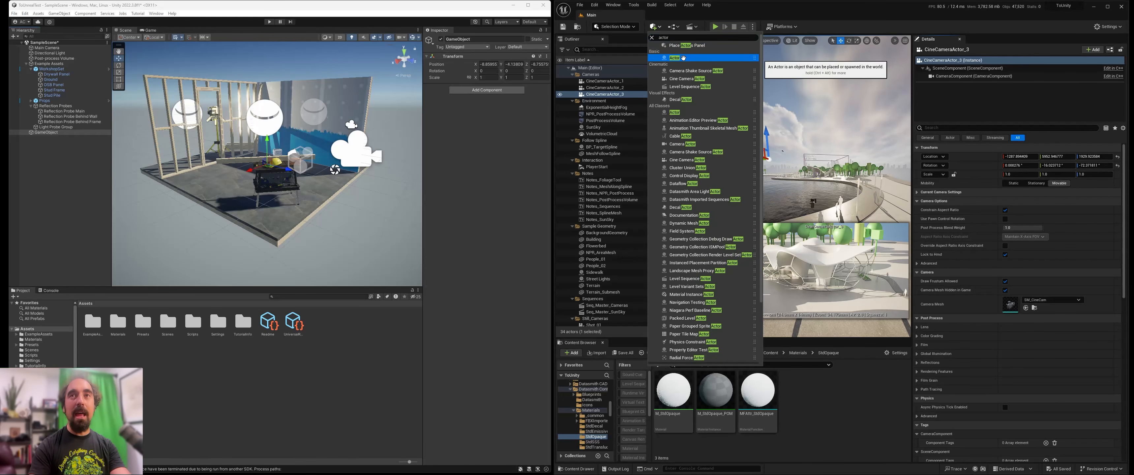
{"action": "left_click", "coordinate": [682, 58]}
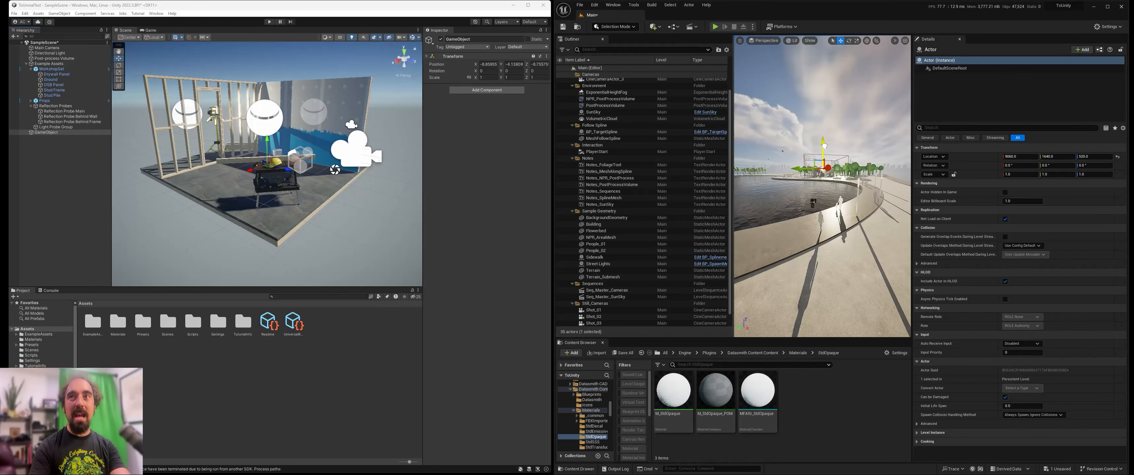
{"action": "left_click_drag", "start_coordinate": [824, 146], "coordinate": [823, 120]}
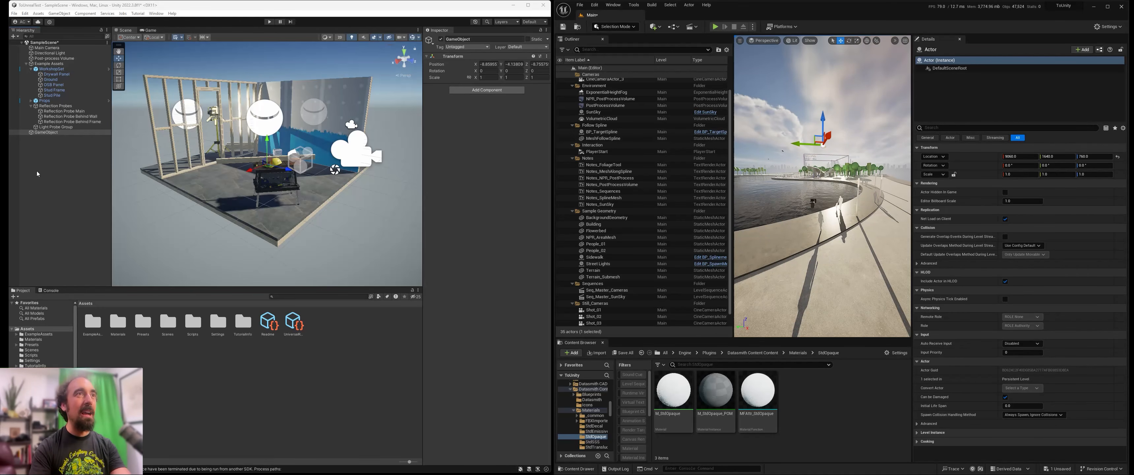
- Rename the new empty GameObject in Unity as LevelRoot
{"action": "left_click", "coordinate": [47, 133]}
{"action": "left_click", "coordinate": [78, 132]}
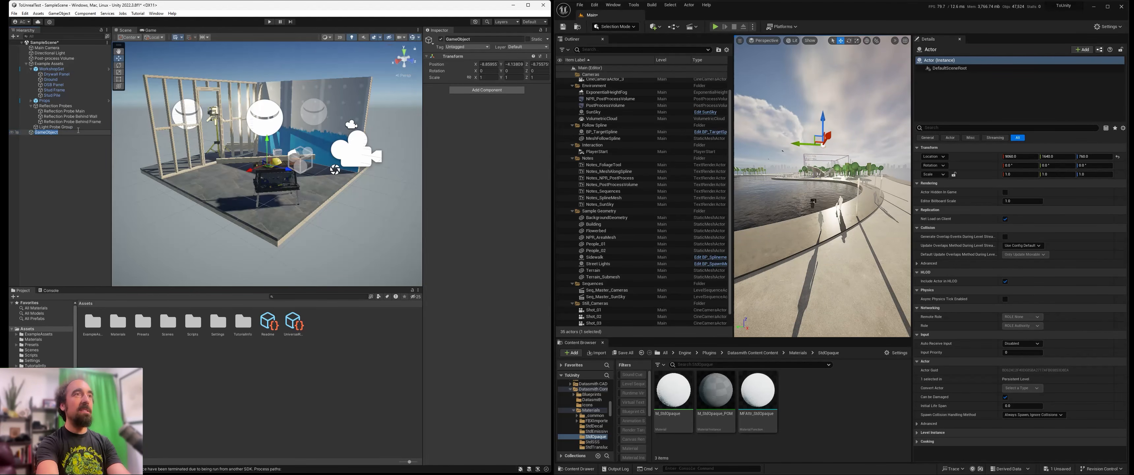
{"action": "type", "text": "LevelRoot"}
{"action": "key", "text": "Return"}
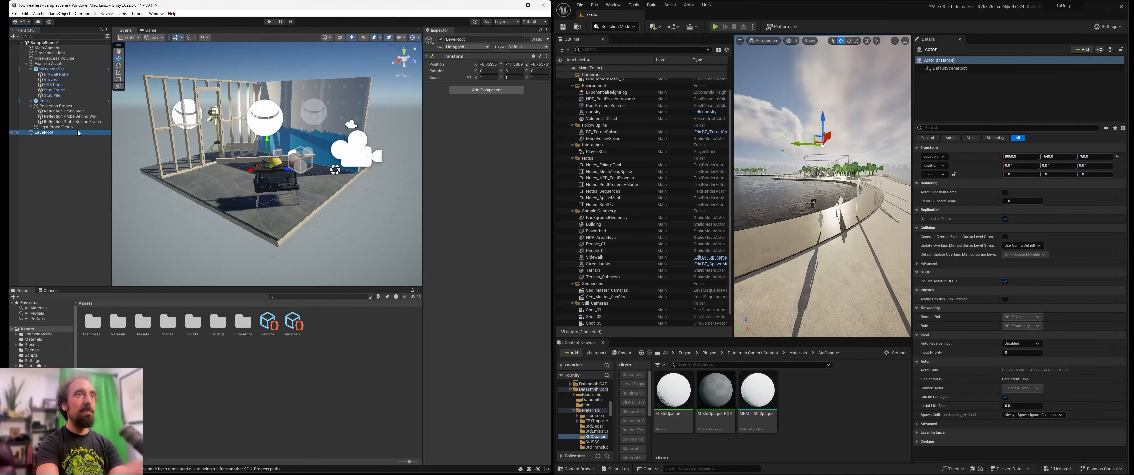
- Try to parent every hierarchy object from Main Camera through Light Probe Group to LevelRoot, opening and leaving the WorkshopSet prefab
{"action": "left_click", "coordinate": [47, 48]}
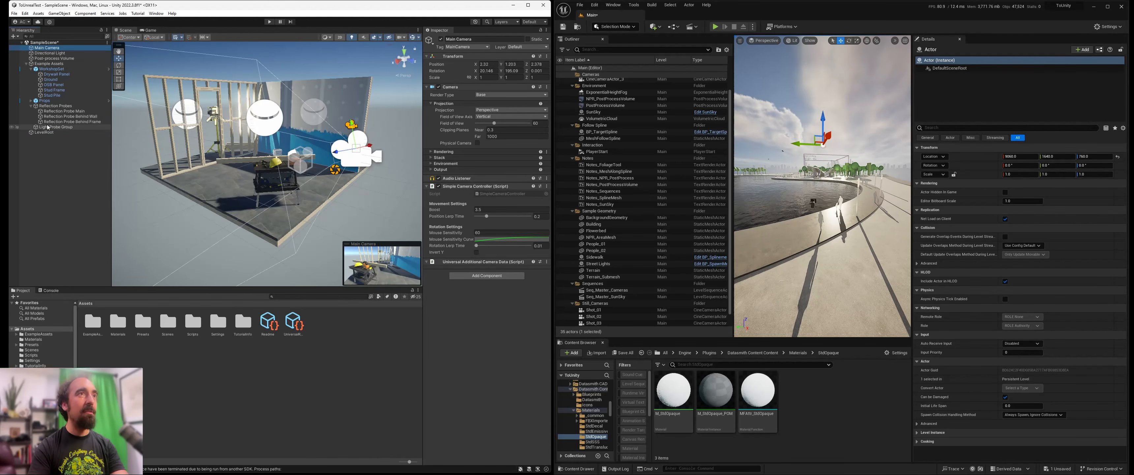
{"action": "left_click", "coordinate": [48, 127], "text": "shift"}
{"action": "left_click_drag", "start_coordinate": [48, 52], "coordinate": [47, 134]}
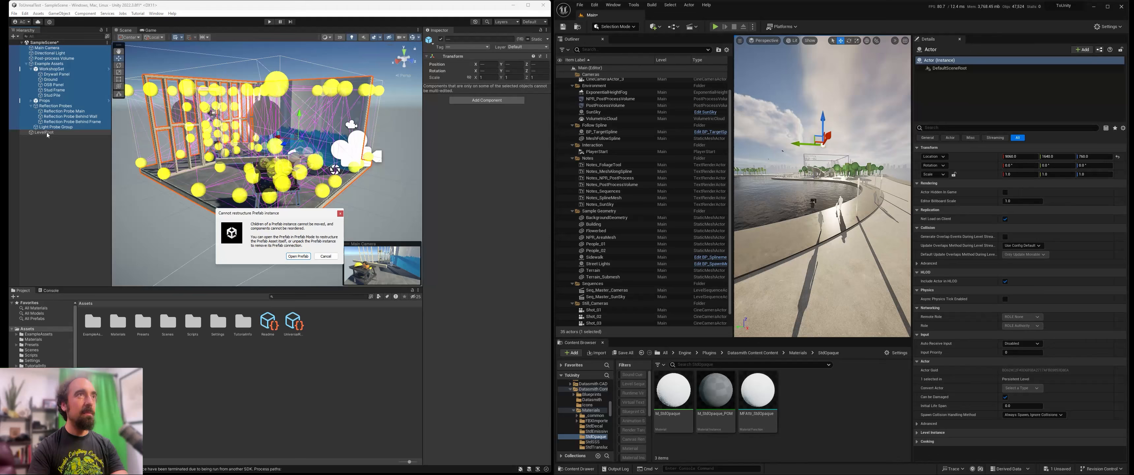
{"action": "left_click", "coordinate": [306, 259]}
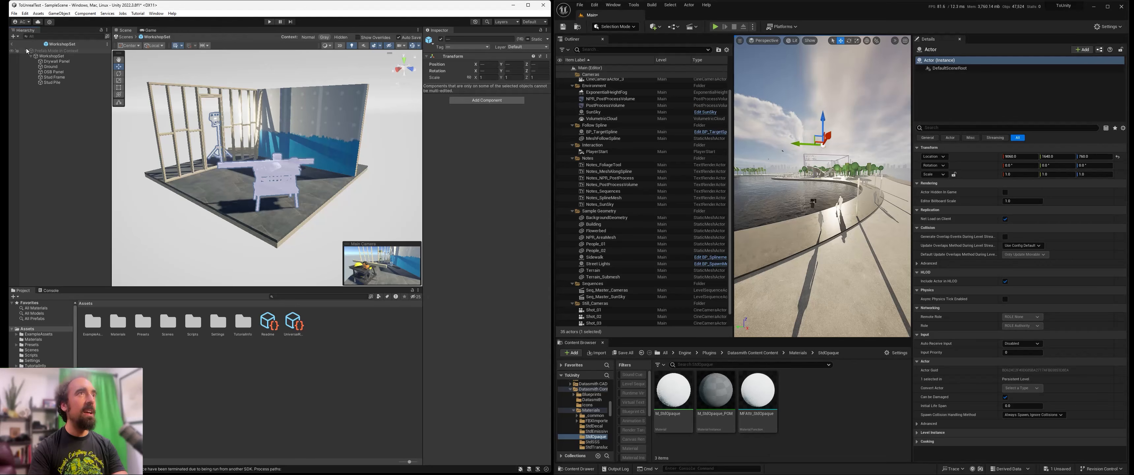
{"action": "left_click", "coordinate": [13, 44]}
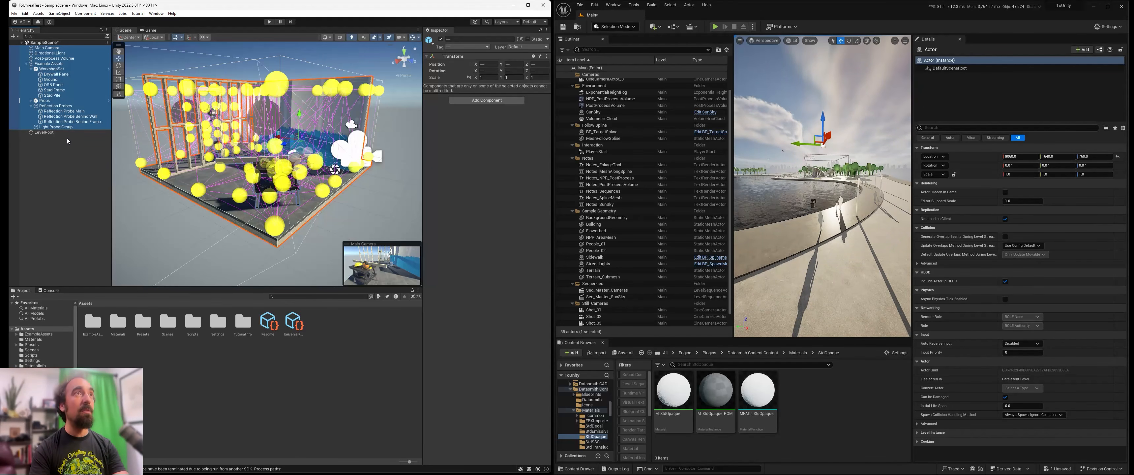
{"action": "left_click", "coordinate": [53, 145]}
- Collapse Example Assets and nest Main Camera, Directional Light, Post-process Volume and Example Assets under LevelRoot at the top of the hierarchy
{"action": "left_click", "coordinate": [45, 132]}
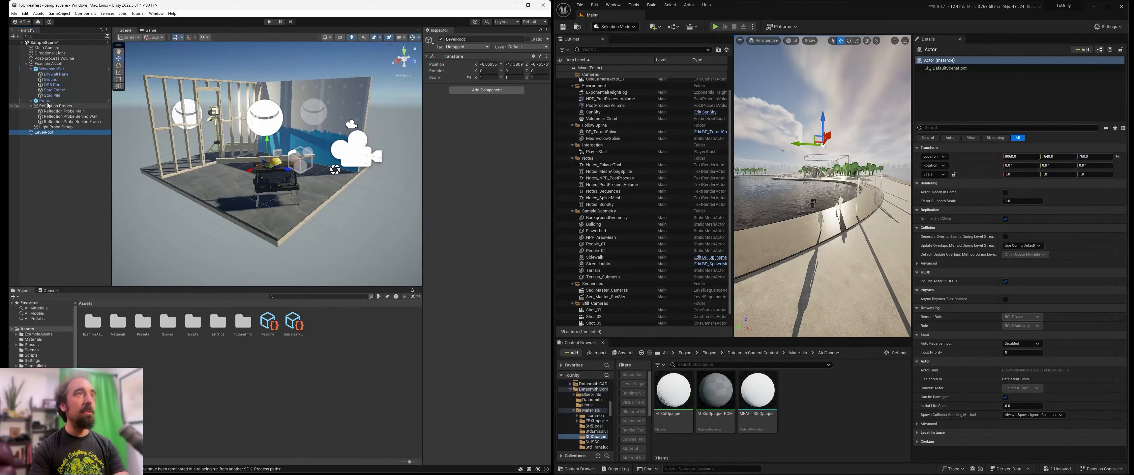
{"action": "left_click", "coordinate": [26, 64]}
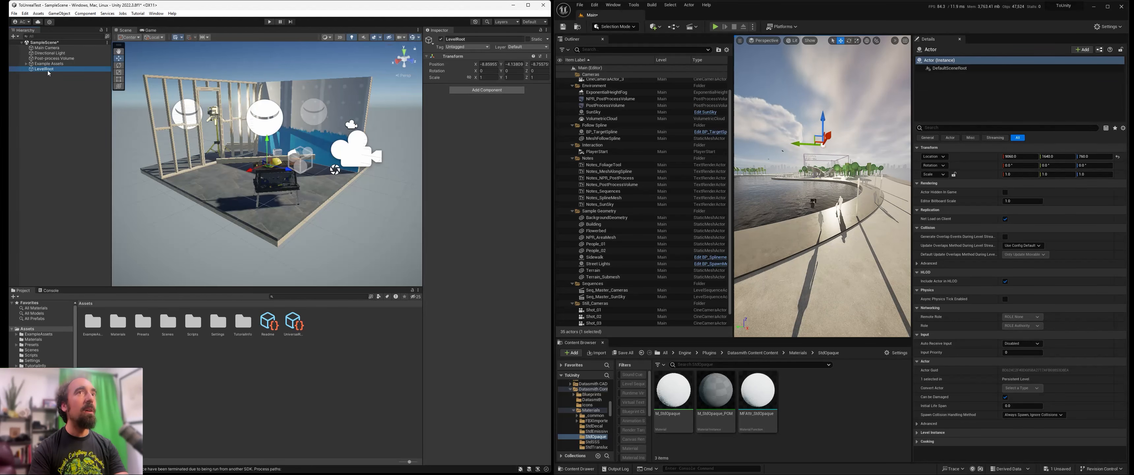
{"action": "left_click", "coordinate": [47, 100]}
{"action": "left_click", "coordinate": [47, 69]}
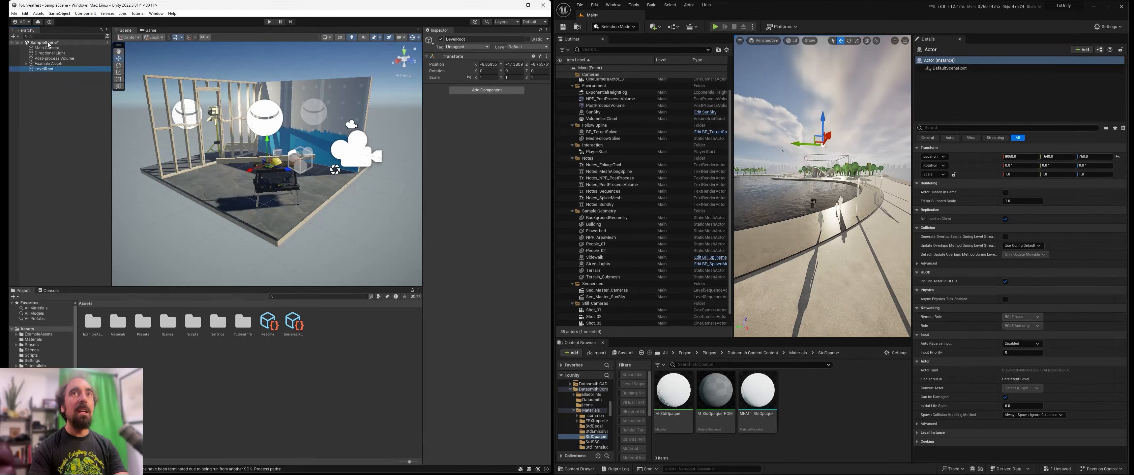
{"action": "mouse_move", "coordinate": [47, 48]}
{"action": "left_mouse_down"}
{"action": "mouse_move", "coordinate": [53, 65]}
{"action": "mouse_move", "coordinate": [51, 55]}
{"action": "left_mouse_up"}
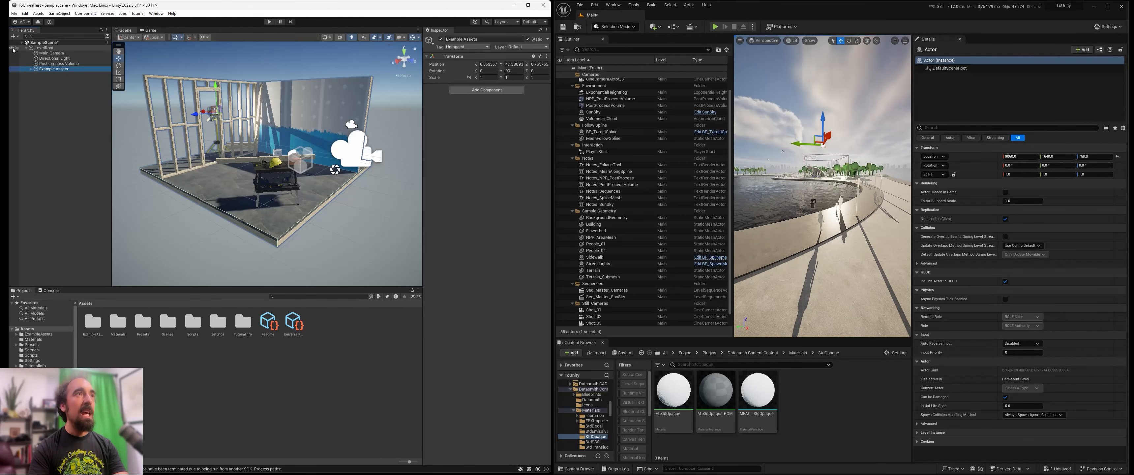
- Toggle the Environment folder's visibility off and on in Unreal's Outliner, clearing the CineCameraActor_3 selection first
{"action": "scroll", "coordinate": [611, 88], "scroll_direction": "up", "scroll_amount": 1}
{"action": "left_click", "coordinate": [612, 94]}
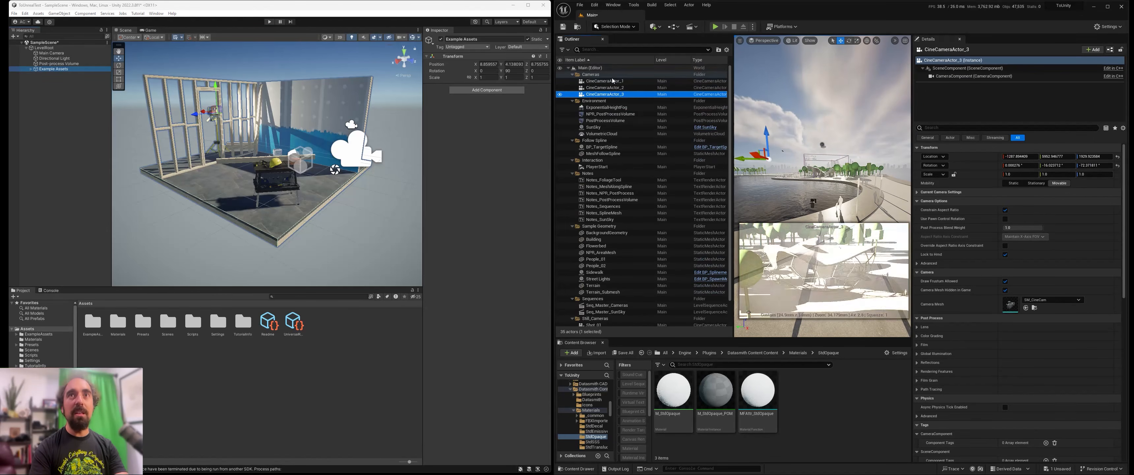
{"action": "left_click", "coordinate": [601, 102]}
{"action": "left_click", "coordinate": [560, 101]}
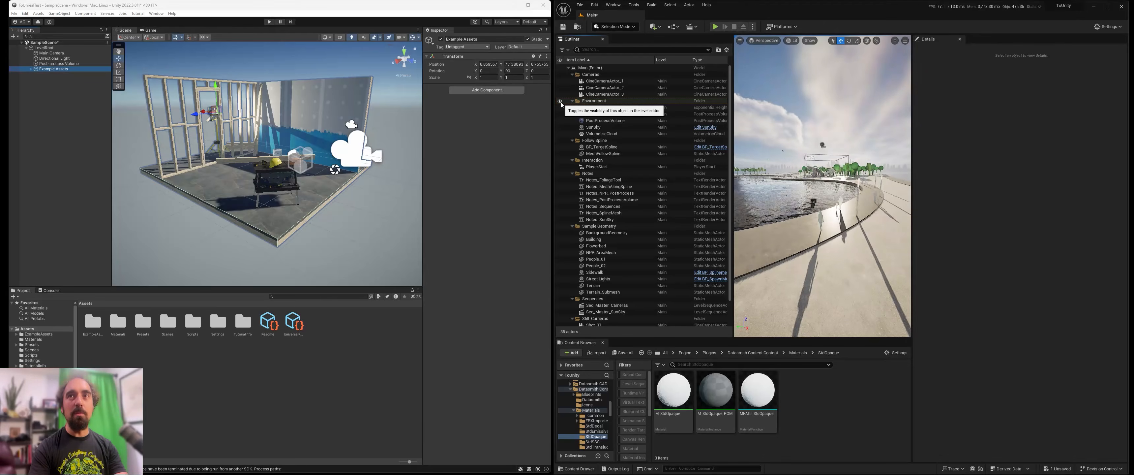
{"action": "left_click", "coordinate": [560, 101]}
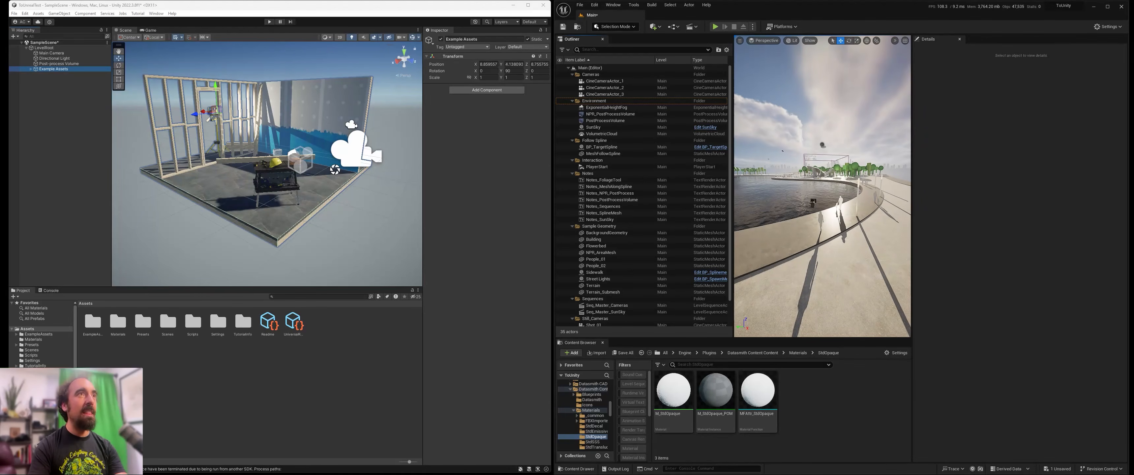
- Select LevelRoot in Unity and toggle its scene visibility off and on repeatedly, leaving it and its children hidden
{"action": "left_click", "coordinate": [57, 48]}
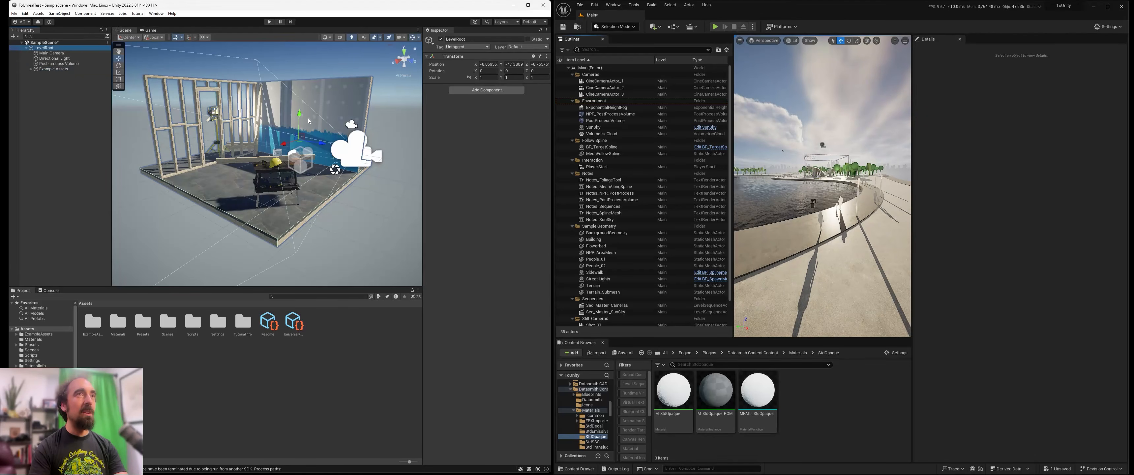
{"action": "left_click", "coordinate": [12, 49]}
{"action": "left_click", "coordinate": [12, 50]}
{"action": "left_click", "coordinate": [12, 50]}
{"action": "left_click", "coordinate": [11, 49]}
{"action": "left_click", "coordinate": [11, 49]}
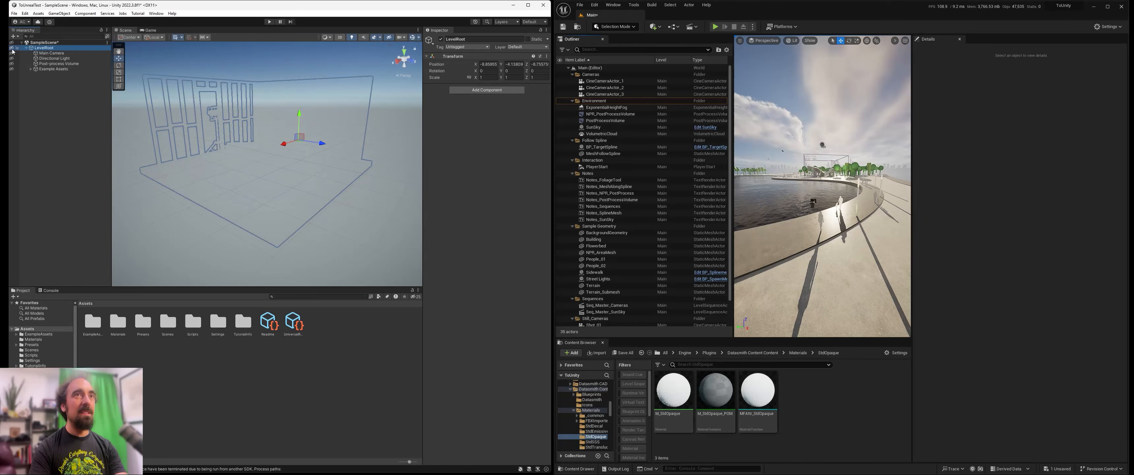
{"action": "left_click", "coordinate": [12, 49]}
{"action": "left_click", "coordinate": [12, 49]}
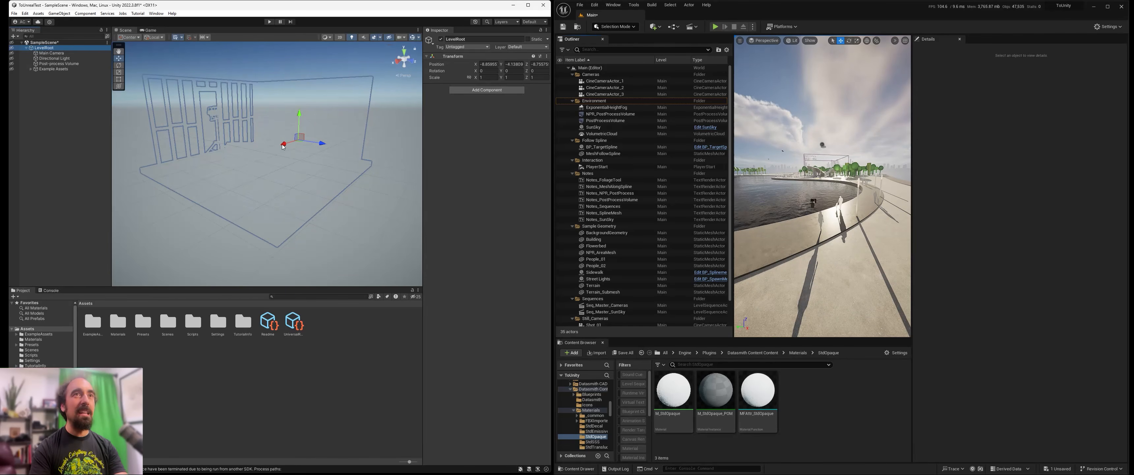
- Make LevelRoot visible in the Unity scene again and export it to FBX as LevelRoot_Unity in the Study/FromUnity folder
{"action": "left_click", "coordinate": [12, 49]}
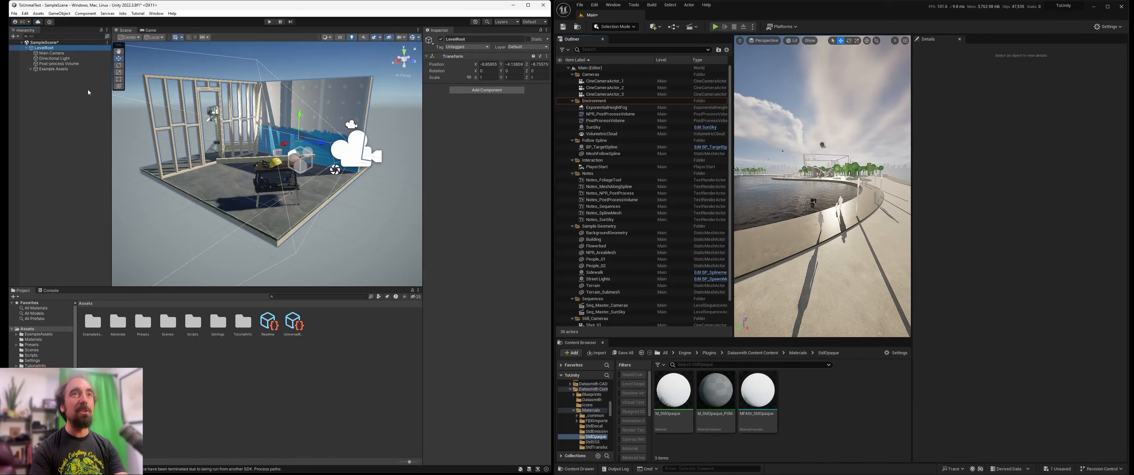
{"action": "right_click", "coordinate": [38, 48]}
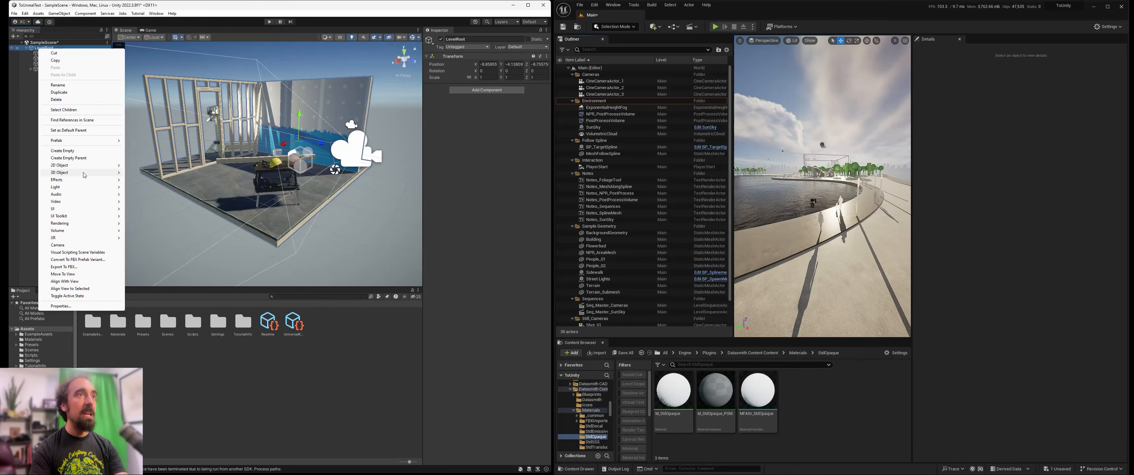
{"action": "left_click", "coordinate": [85, 268]}
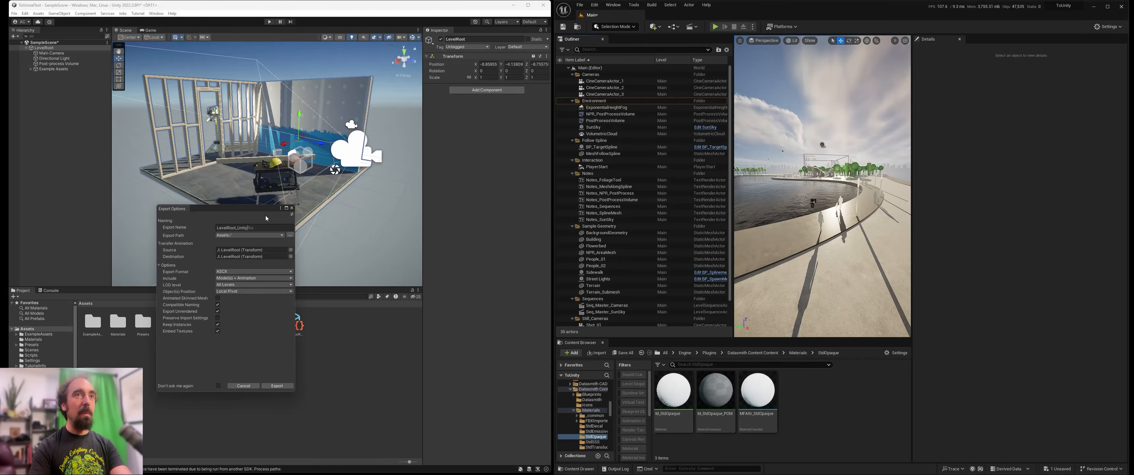
{"action": "left_click", "coordinate": [290, 234]}
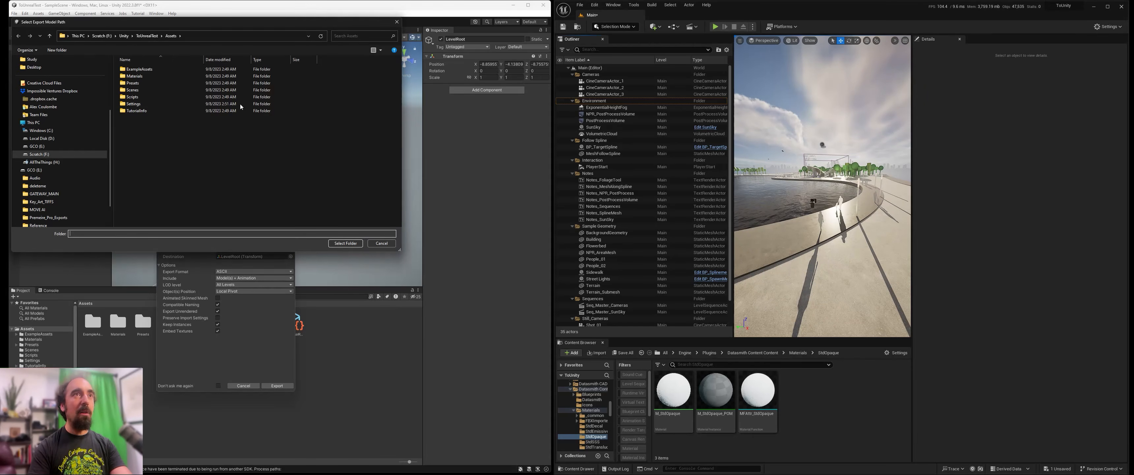
{"action": "left_click", "coordinate": [60, 61]}
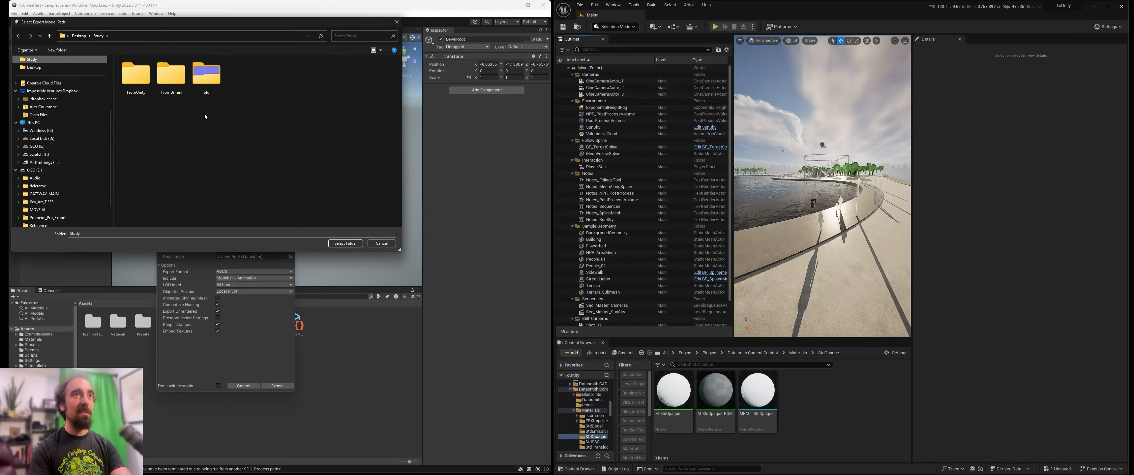
{"action": "double_click", "coordinate": [136, 75]}
{"action": "left_click", "coordinate": [345, 243]}
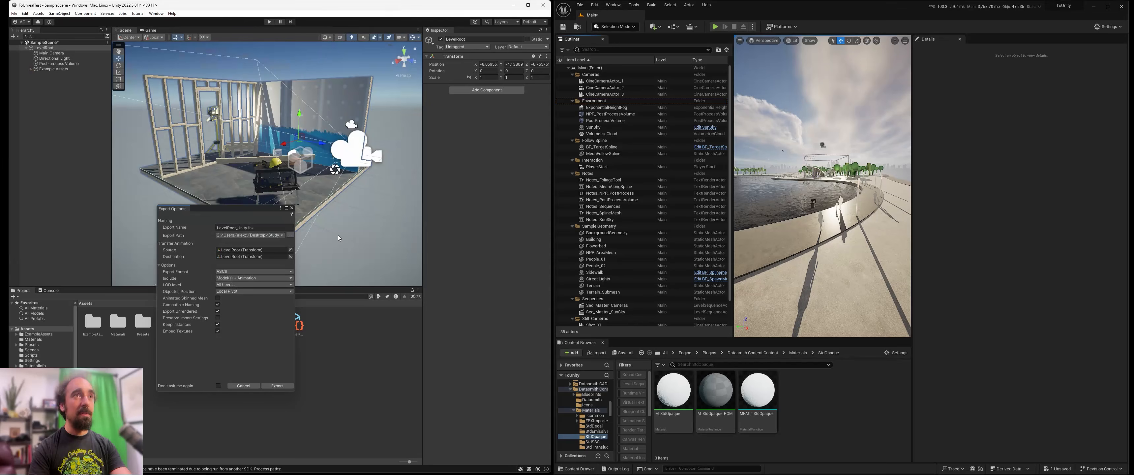
{"action": "left_click", "coordinate": [278, 385]}
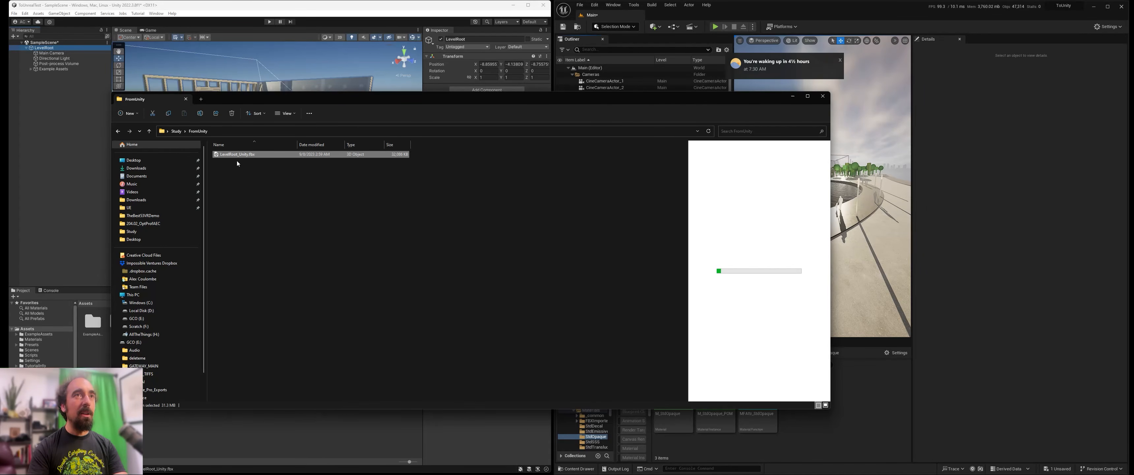
- Inspect the exported LevelRoot_Unity.fbx in 3D Viewer from another angle with the light rotated, closing the viewer and file window when done
{"action": "double_click", "coordinate": [235, 154]}
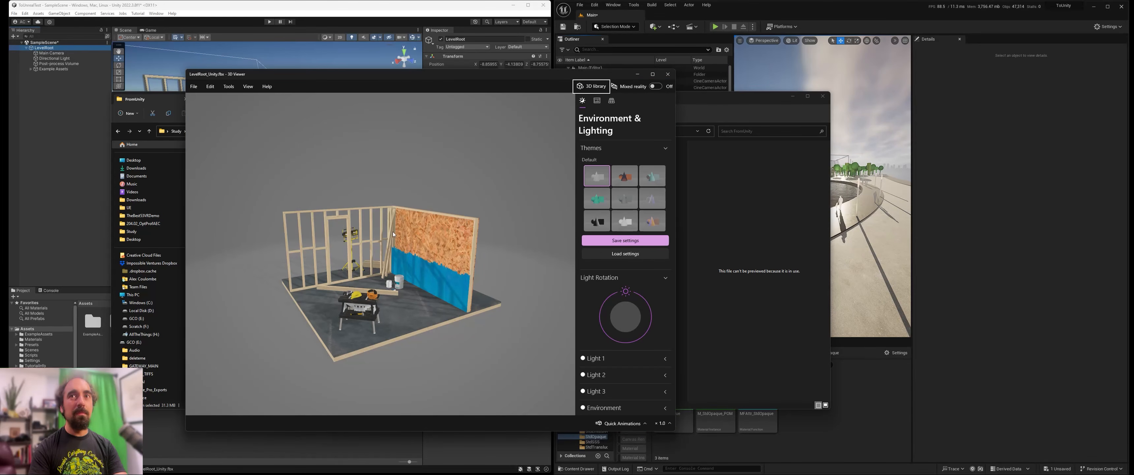
{"action": "left_click_drag", "start_coordinate": [393, 234], "coordinate": [325, 321]}
{"action": "scroll", "coordinate": [418, 275], "scroll_direction": "up", "scroll_amount": 4}
{"action": "scroll", "coordinate": [361, 291], "scroll_direction": "down", "scroll_amount": 5}
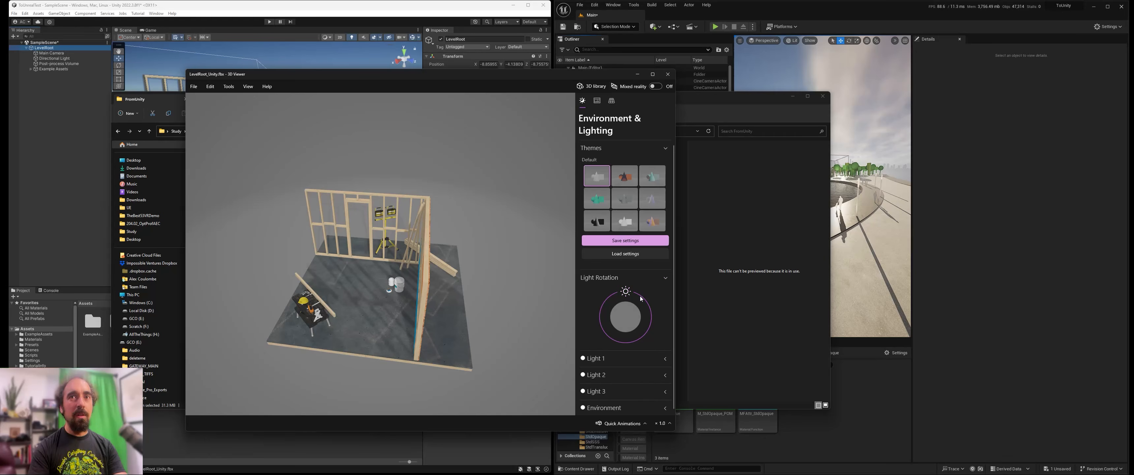
{"action": "left_click_drag", "start_coordinate": [640, 298], "coordinate": [630, 342]}
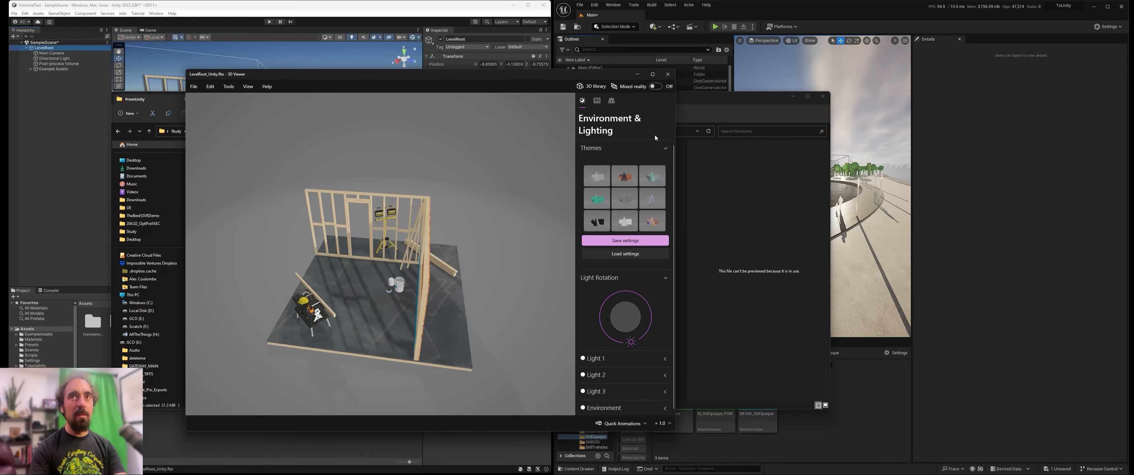
{"action": "left_click", "coordinate": [667, 75]}
{"action": "left_click", "coordinate": [822, 96]}
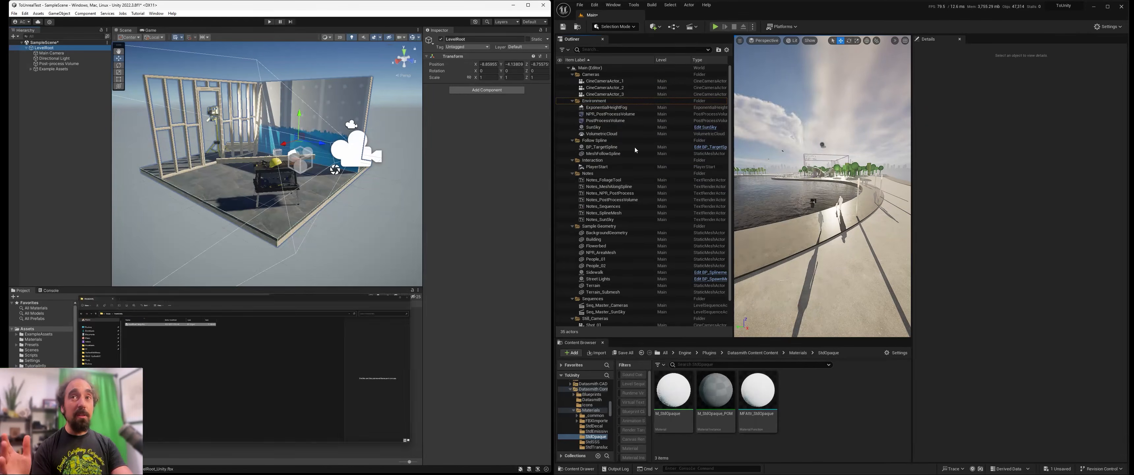
- Collapse the Cameras, Environment, Follow Spline, Interaction and Notes folders in Unreal's Outliner
{"action": "left_click", "coordinate": [572, 75]}
{"action": "left_click", "coordinate": [572, 81]}
{"action": "left_click", "coordinate": [572, 87]}
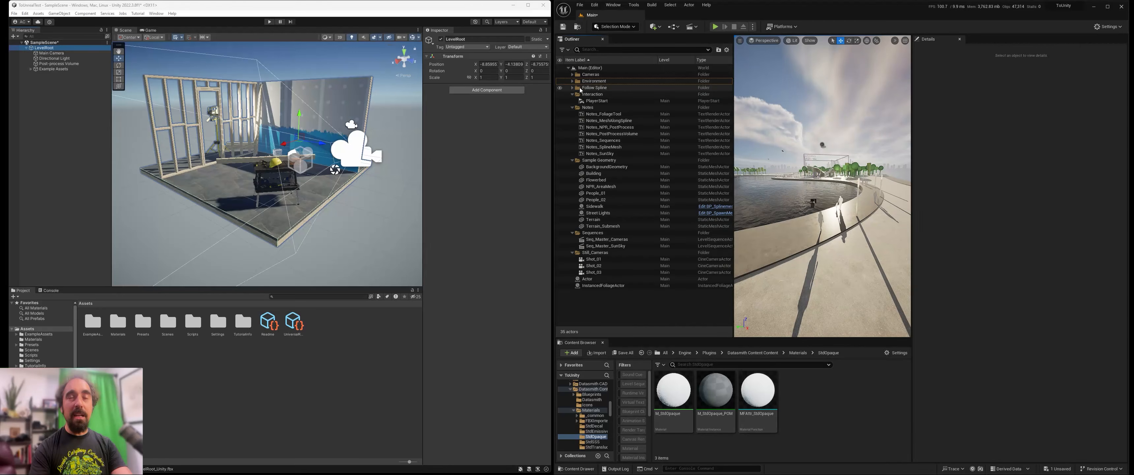
{"action": "left_click", "coordinate": [572, 94]}
{"action": "left_click", "coordinate": [572, 101]}
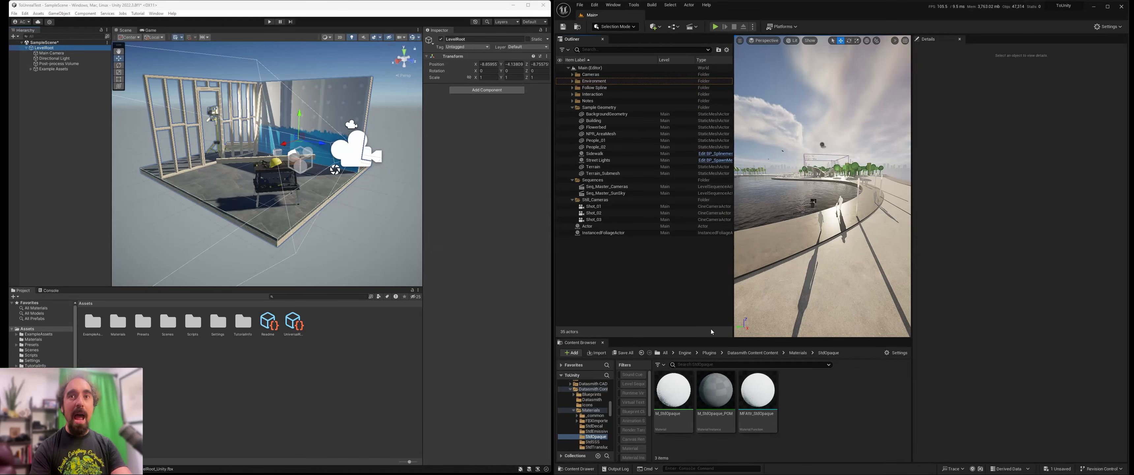
- Look into ArchvisProject in Unreal's Content folder, select the Main level asset in Content and save the level
{"action": "left_click_drag", "start_coordinate": [613, 406], "coordinate": [613, 385]}
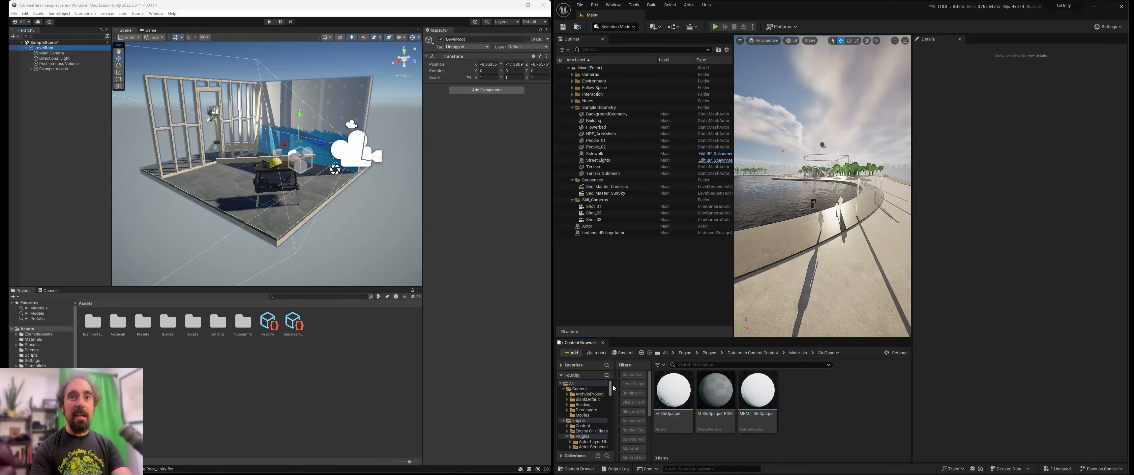
{"action": "left_click", "coordinate": [589, 389]}
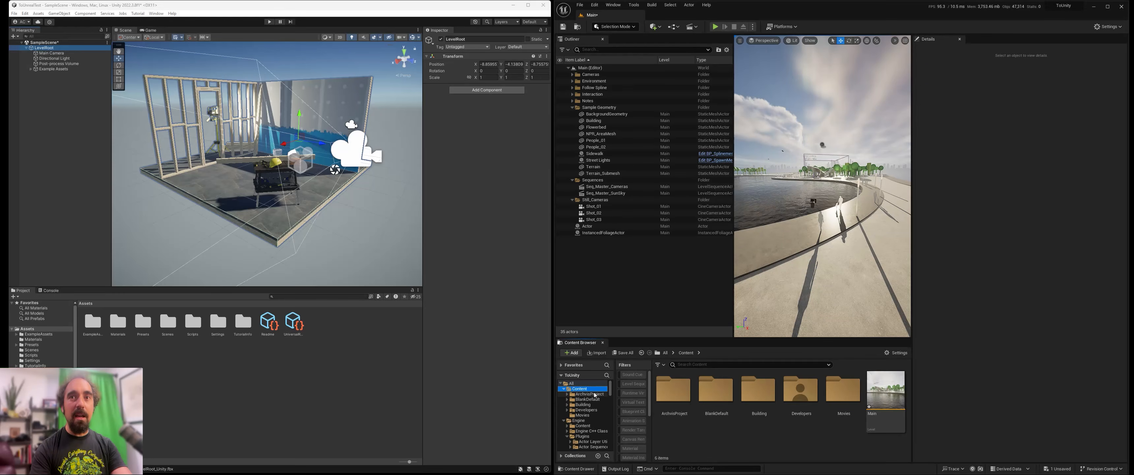
{"action": "double_click", "coordinate": [674, 394]}
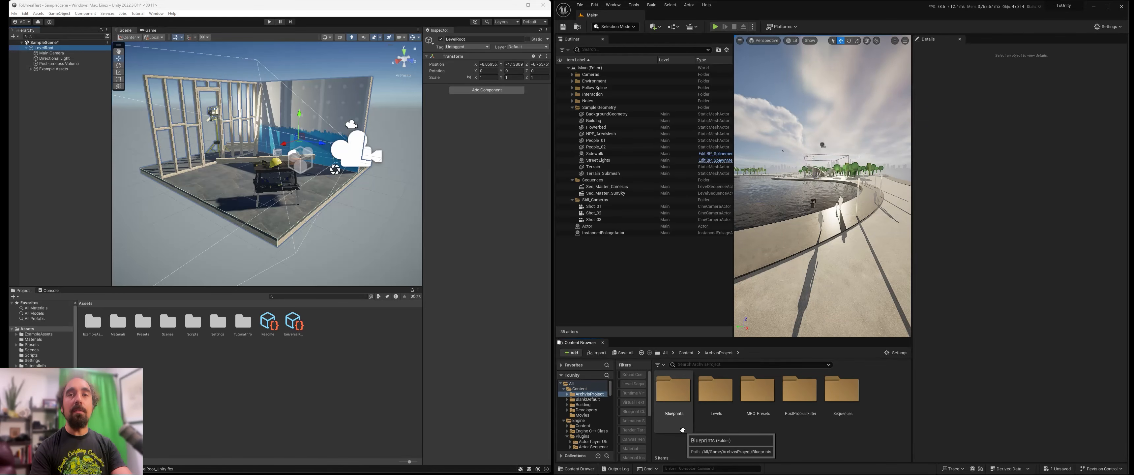
{"action": "left_click", "coordinate": [580, 388]}
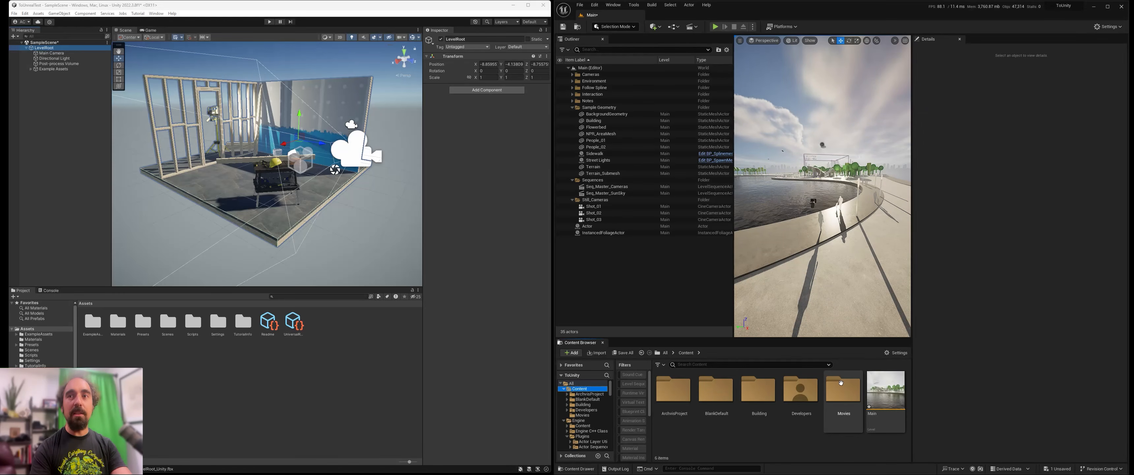
{"action": "left_click", "coordinate": [889, 396]}
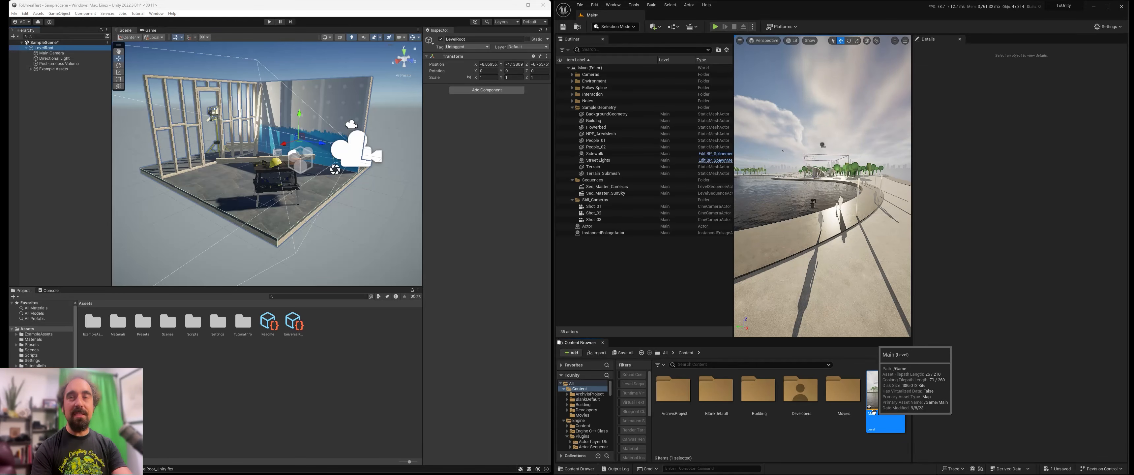
{"action": "left_click", "coordinate": [579, 5]}
{"action": "left_click", "coordinate": [605, 72]}
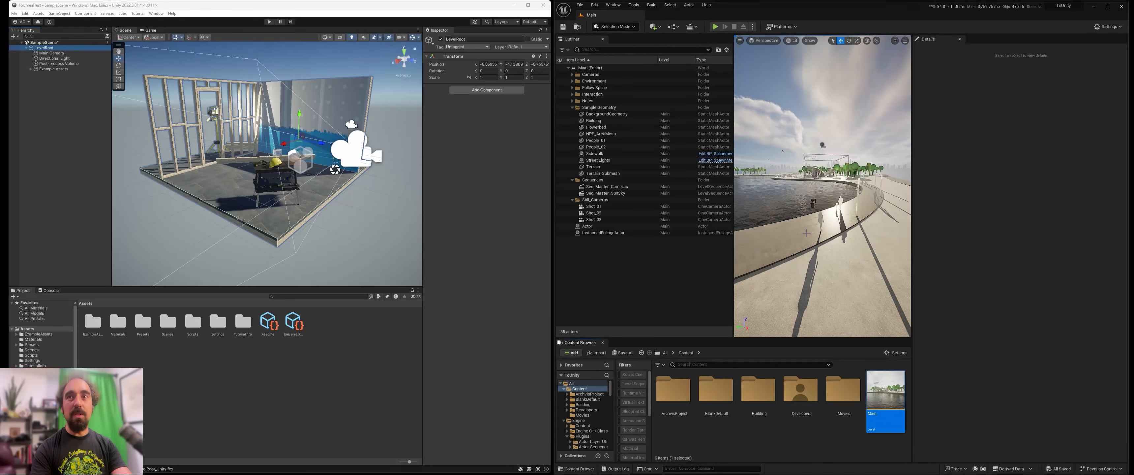
- Start an asset export of the Main level as an FBX file named ArchVis_Unreal in the Study/FromUnreal folder
{"action": "right_click", "coordinate": [878, 383]}
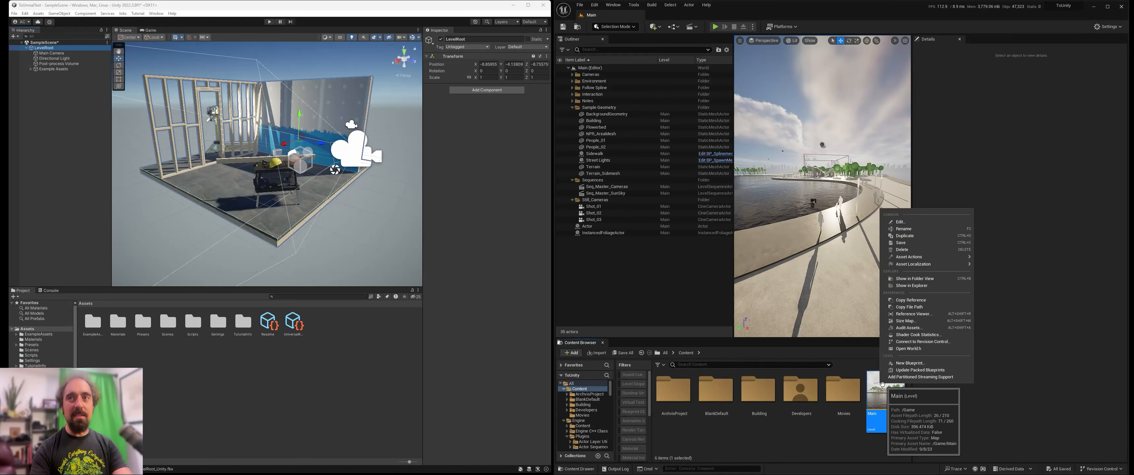
{"action": "mouse_move", "coordinate": [924, 257]}
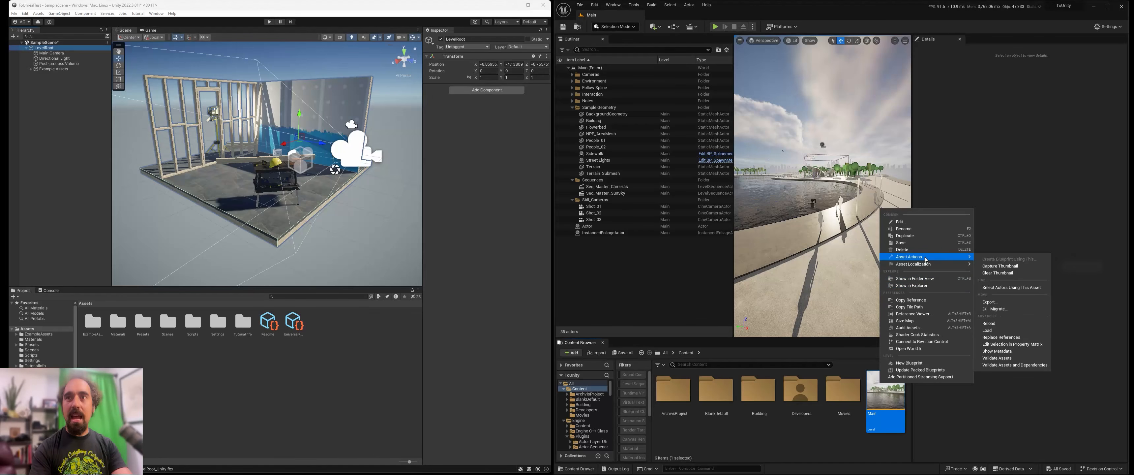
{"action": "left_click", "coordinate": [1007, 305]}
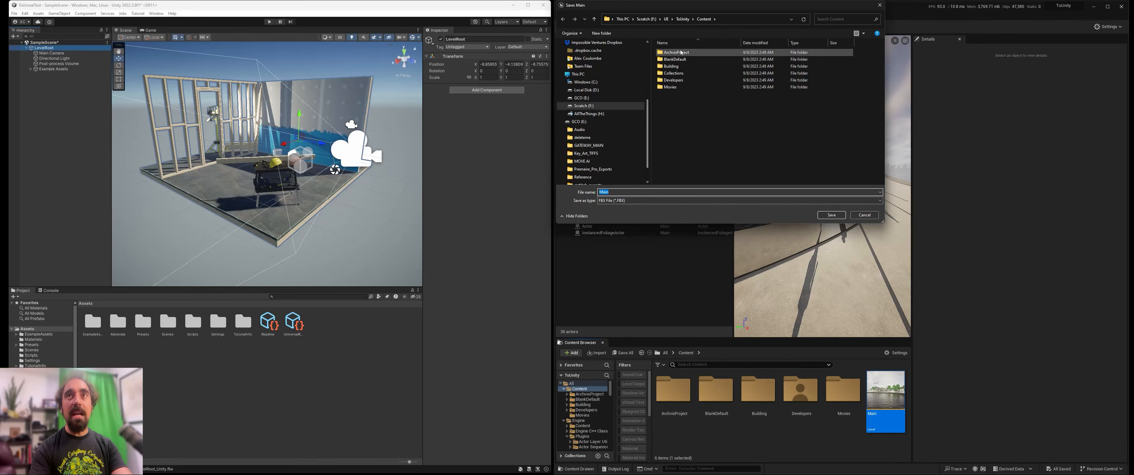
{"action": "scroll", "coordinate": [596, 101], "scroll_direction": "up", "scroll_amount": 2}
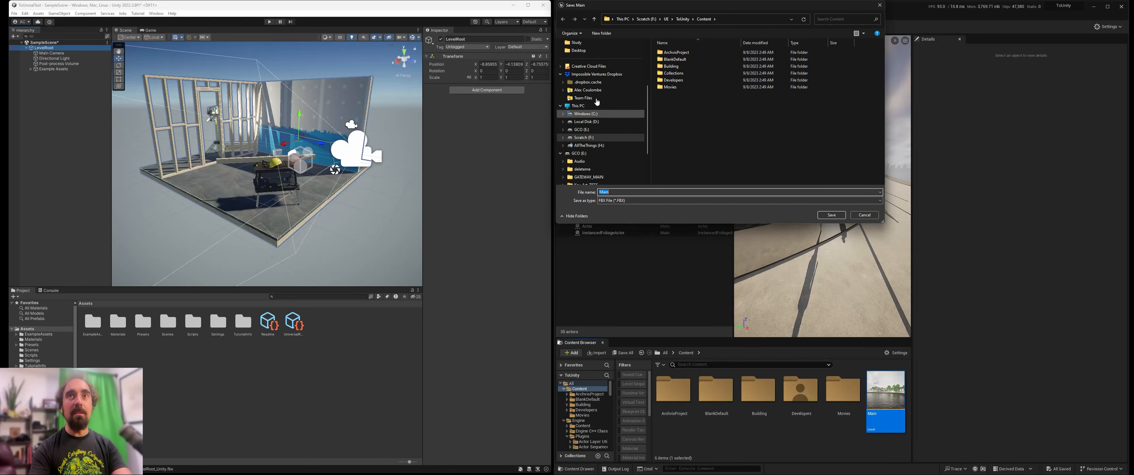
{"action": "scroll", "coordinate": [596, 101], "scroll_direction": "up", "scroll_amount": 4}
{"action": "left_click", "coordinate": [595, 129]}
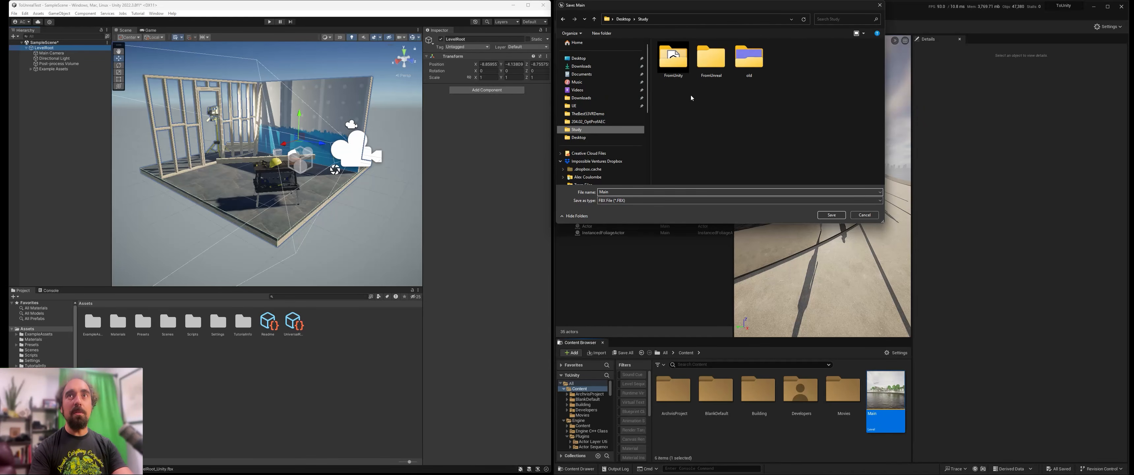
{"action": "double_click", "coordinate": [713, 73]}
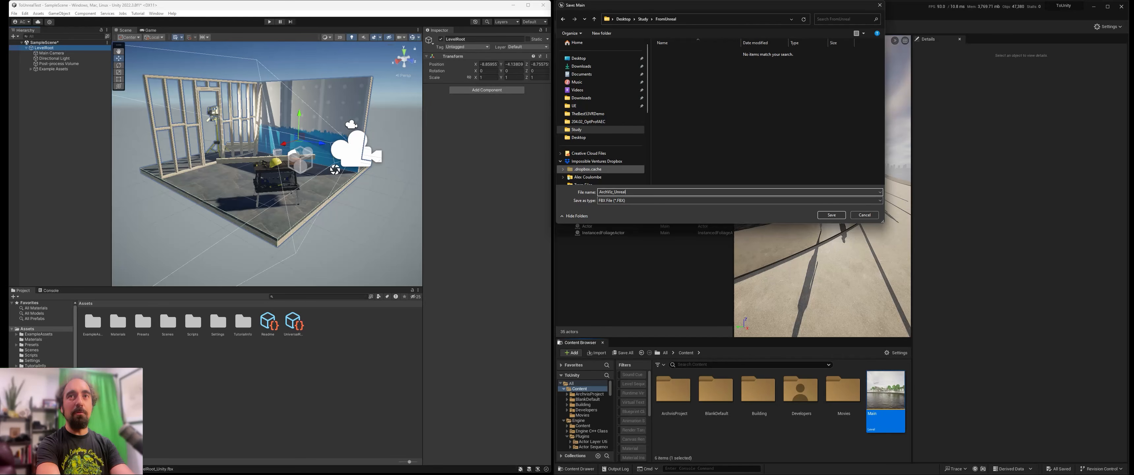
{"action": "left_click", "coordinate": [829, 215]}
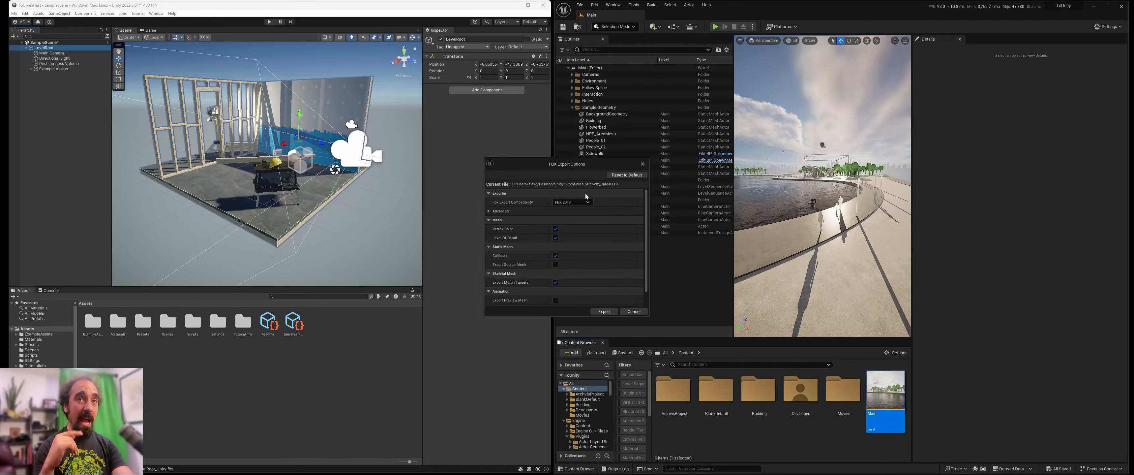
- Export the level with FBX 2020 compatibility, Level Of Detail disabled and Collision enabled, checking the advanced options
{"action": "left_click_drag", "start_coordinate": [577, 166], "coordinate": [586, 157]}
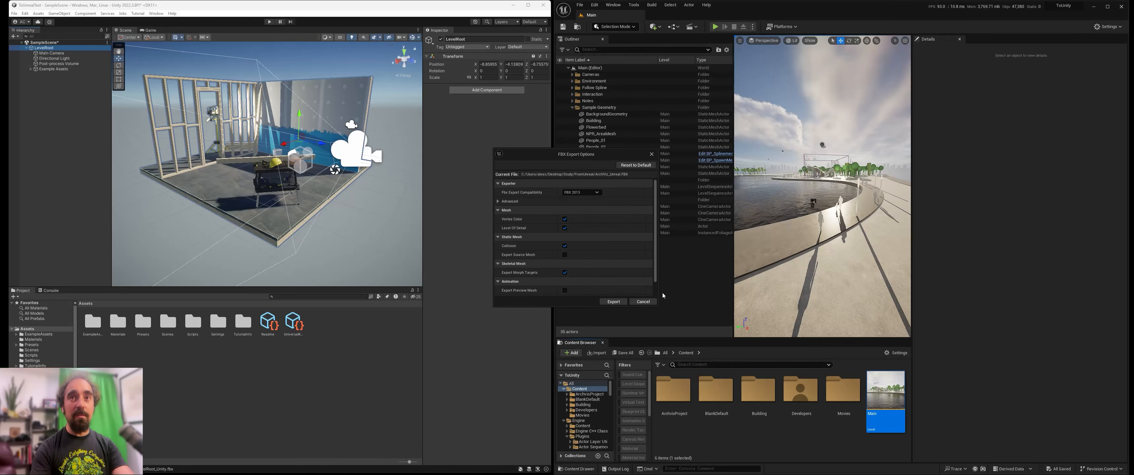
{"action": "left_click_drag", "start_coordinate": [657, 305], "coordinate": [674, 324]}
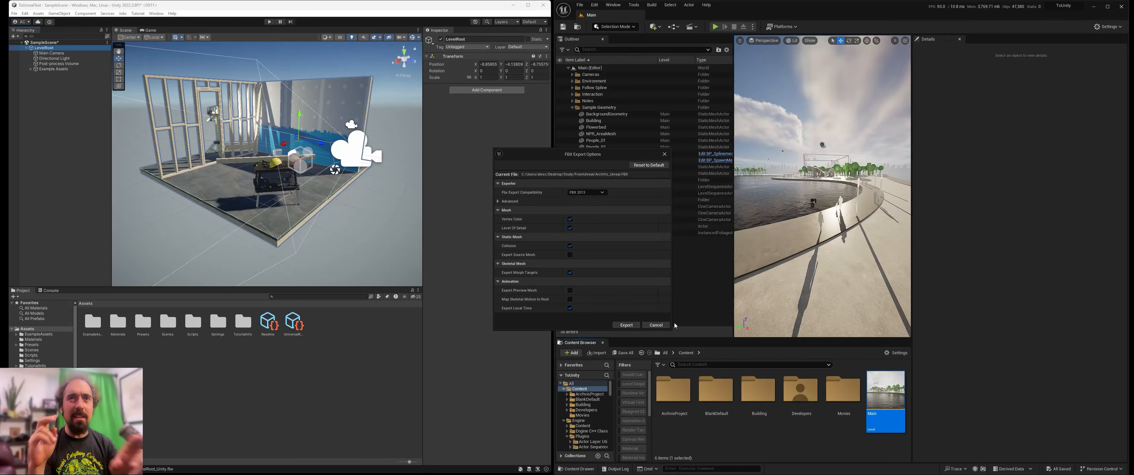
{"action": "left_click", "coordinate": [570, 246]}
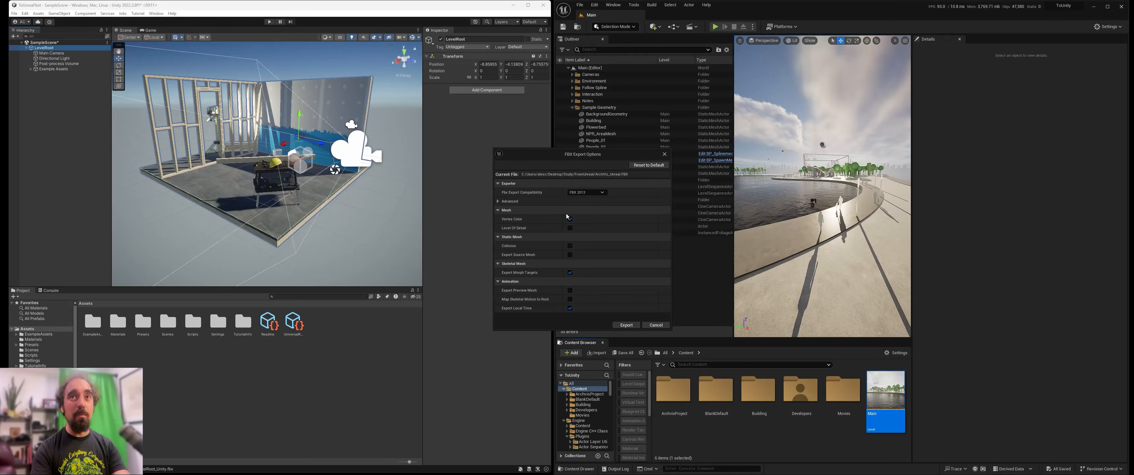
{"action": "left_click", "coordinate": [587, 193]}
{"action": "left_click", "coordinate": [585, 241]}
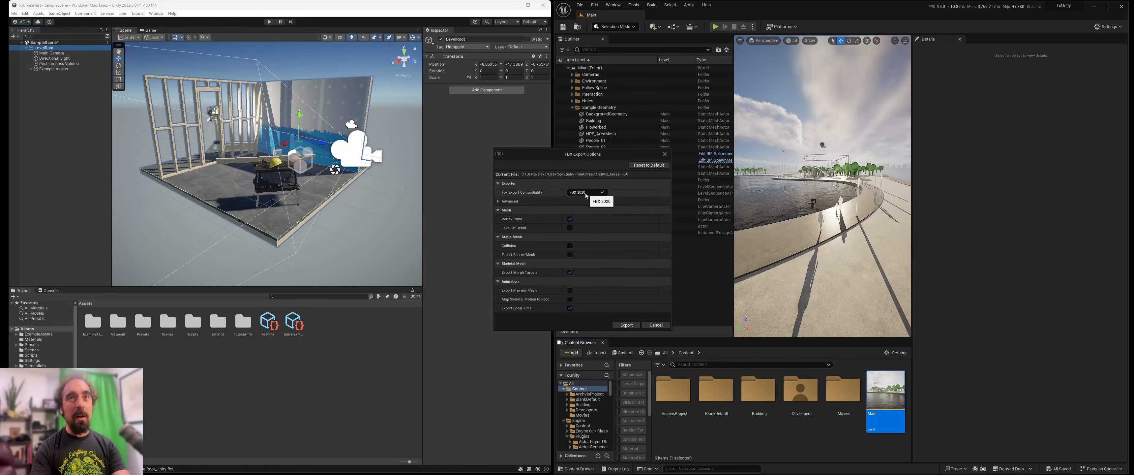
{"action": "left_click", "coordinate": [510, 201]}
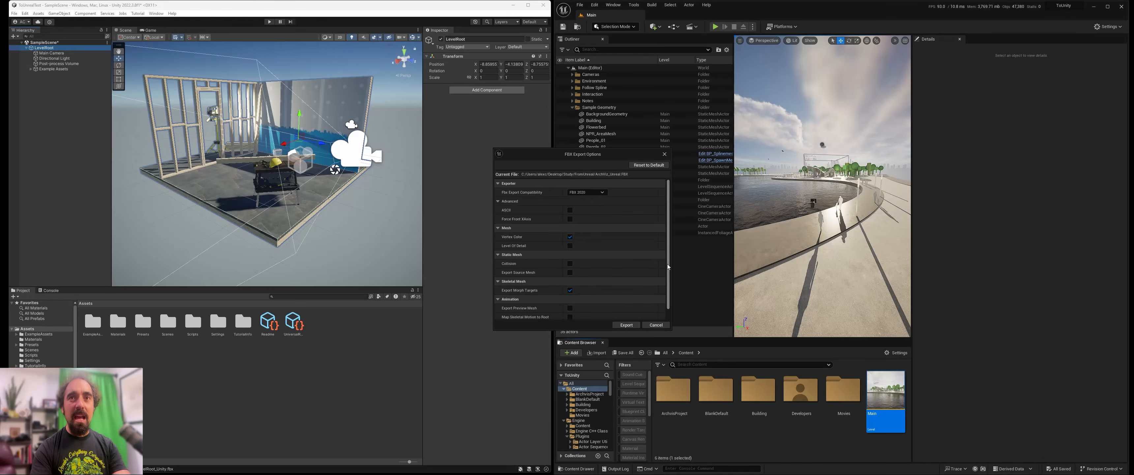
{"action": "scroll", "coordinate": [666, 264], "scroll_direction": "down", "scroll_amount": 1}
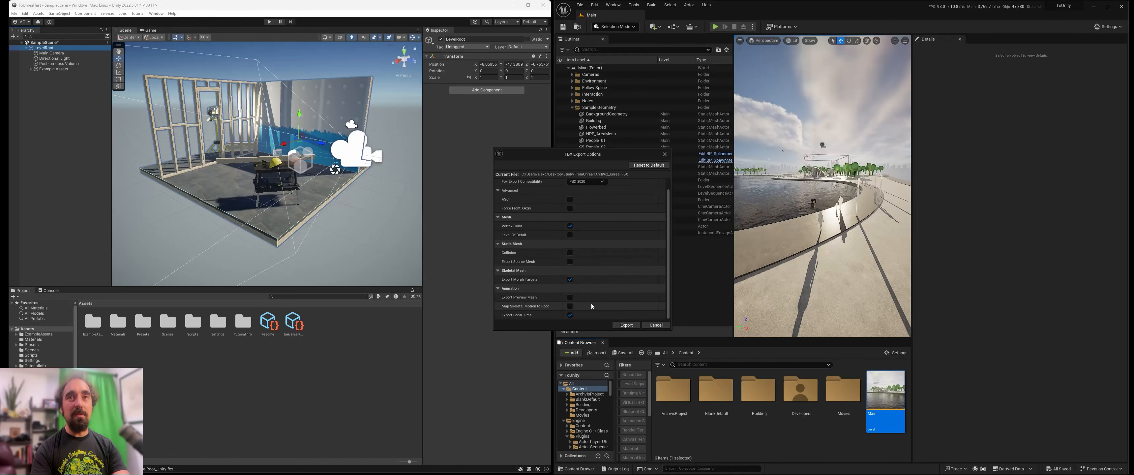
{"action": "left_click", "coordinate": [569, 253]}
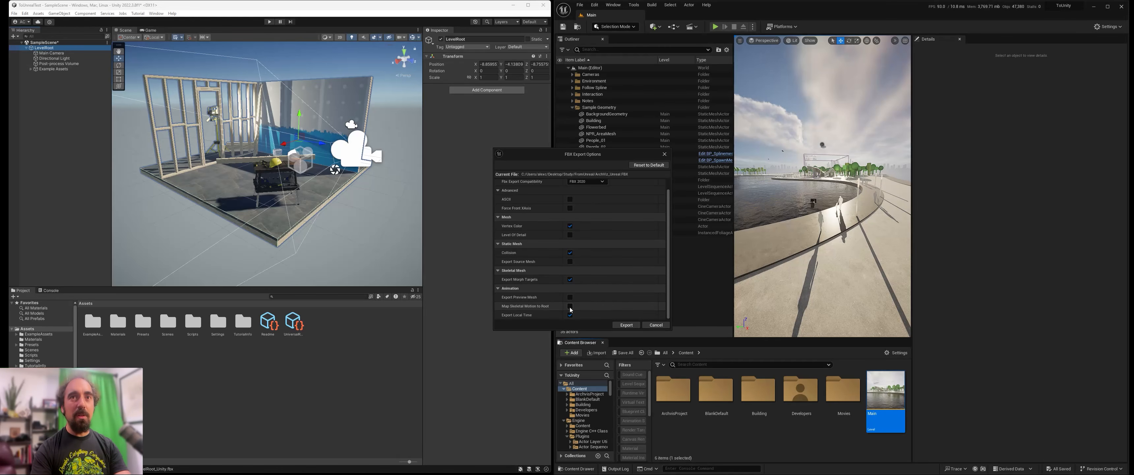
{"action": "left_click", "coordinate": [626, 325]}
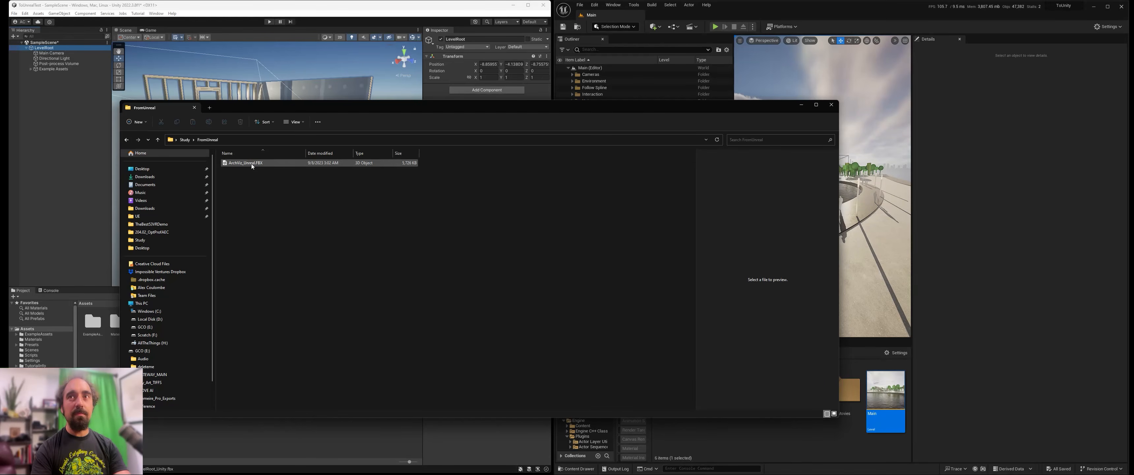
- Open the exported ArchVis_Unreal.FBX in 3D Viewer and examine the model from several angles and distances, adjusting the light rotation
{"action": "double_click", "coordinate": [252, 162]}
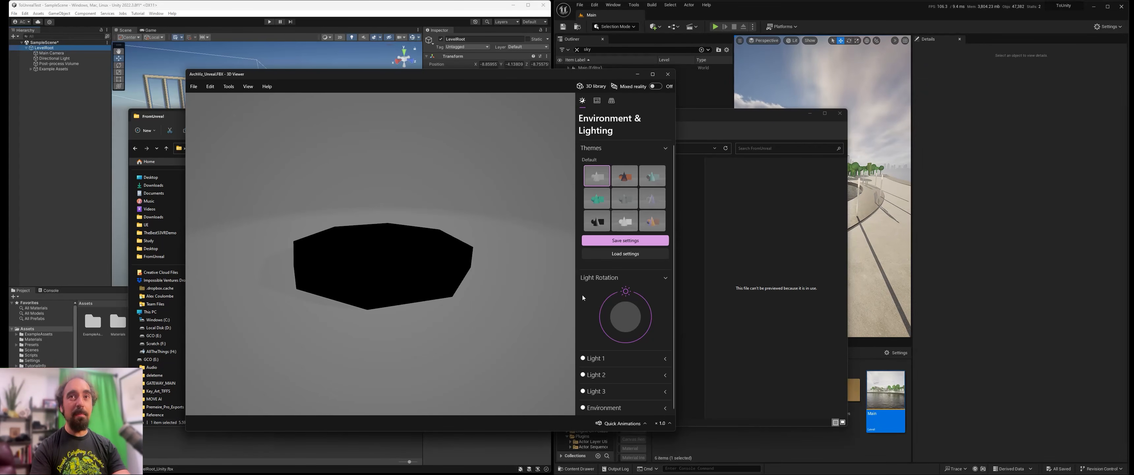
{"action": "left_click_drag", "start_coordinate": [582, 295], "coordinate": [615, 326]}
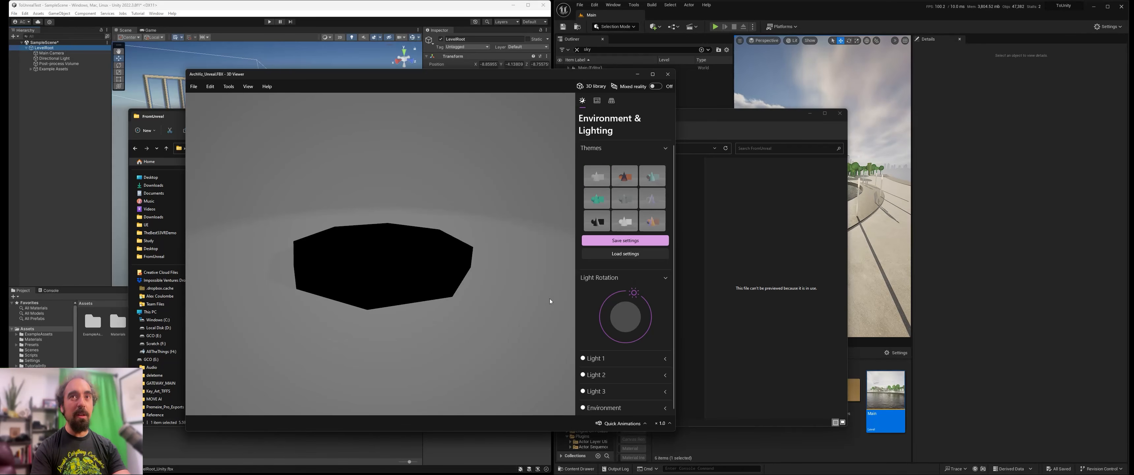
{"action": "right_click_drag", "start_coordinate": [403, 224], "coordinate": [419, 214]}
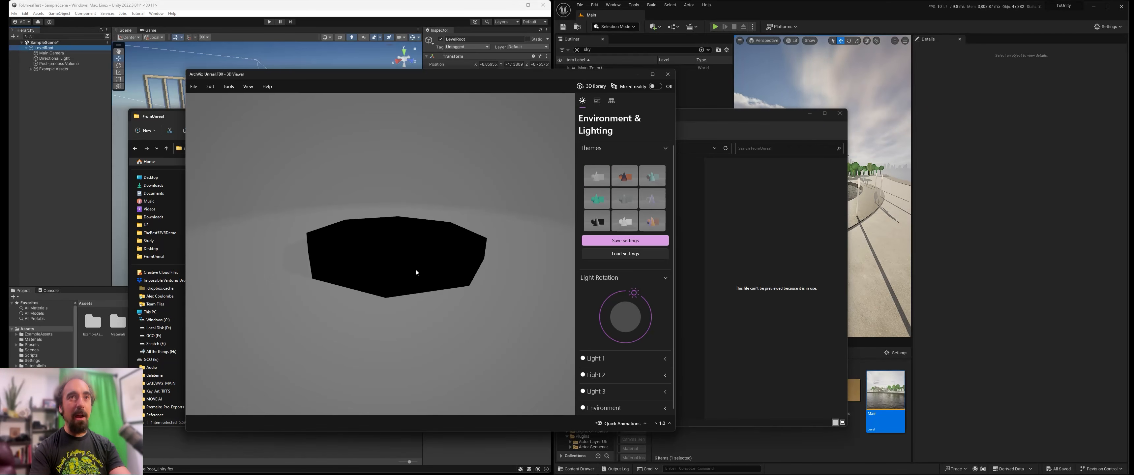
{"action": "mouse_move", "coordinate": [416, 272]}
{"action": "left_mouse_down"}
{"action": "mouse_move", "coordinate": [395, 278]}
{"action": "mouse_move", "coordinate": [405, 257]}
{"action": "mouse_move", "coordinate": [423, 281]}
{"action": "mouse_move", "coordinate": [420, 258]}
{"action": "mouse_move", "coordinate": [409, 284]}
{"action": "mouse_move", "coordinate": [424, 260]}
{"action": "left_mouse_up"}
{"action": "scroll", "coordinate": [398, 282], "scroll_direction": "up", "scroll_amount": 4}
{"action": "scroll", "coordinate": [419, 266], "scroll_direction": "down", "scroll_amount": 3}
{"action": "scroll", "coordinate": [393, 292], "scroll_direction": "up", "scroll_amount": 4}
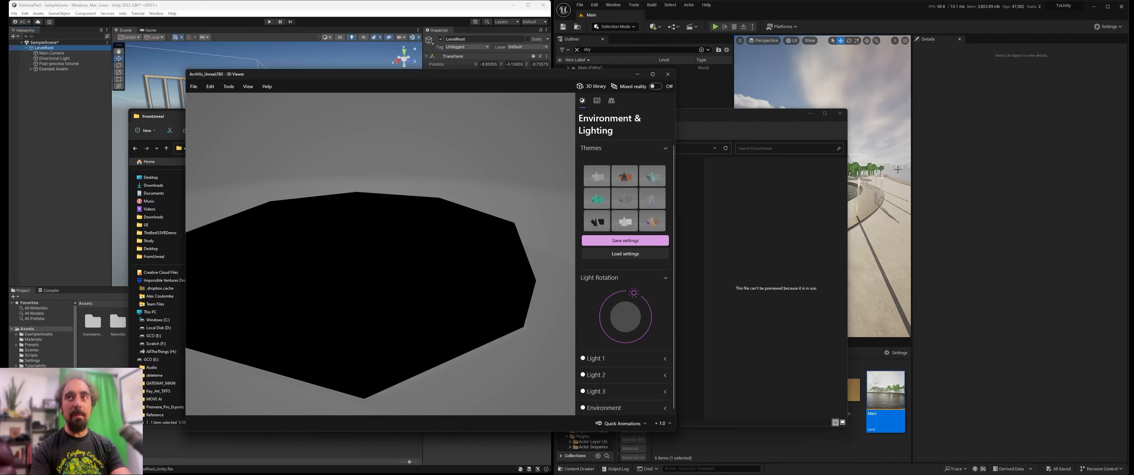
{"action": "left_click_drag", "start_coordinate": [561, 275], "coordinate": [615, 247]}
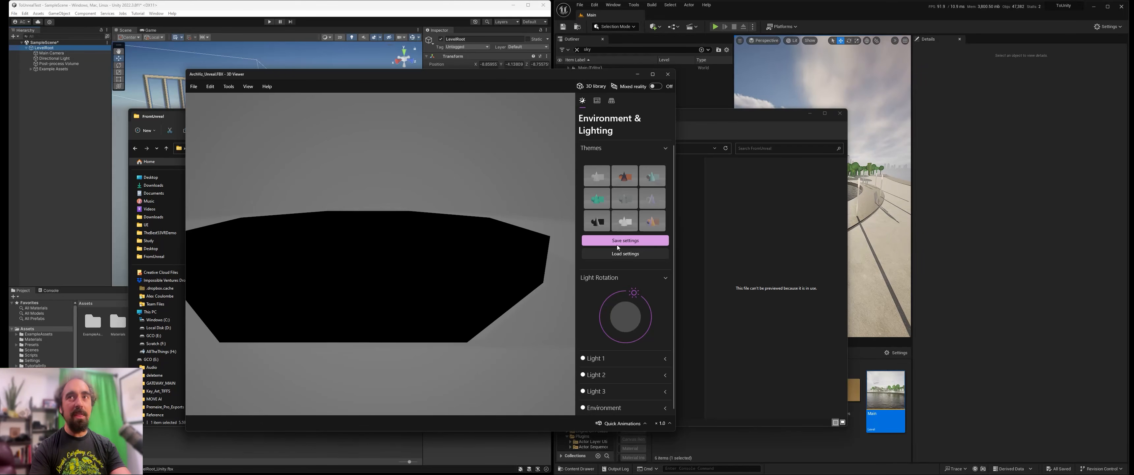
- Select the BackgroundGeometry actor in Unreal's viewport, inspect its SM_BackgroundGeometry mesh in the Static Mesh Editor and close that editor
{"action": "left_click", "coordinate": [894, 167]}
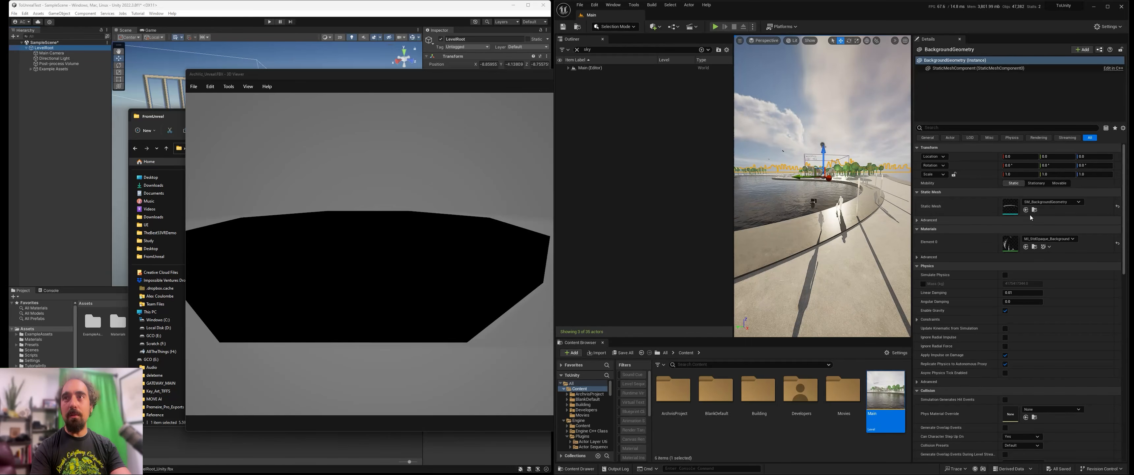
{"action": "double_click", "coordinate": [1008, 210]}
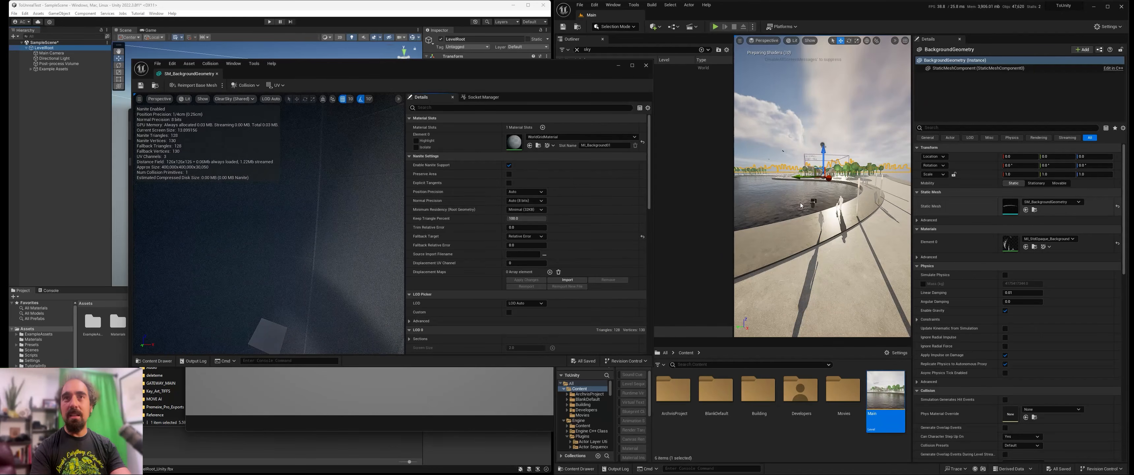
{"action": "right_click_drag", "start_coordinate": [264, 297], "coordinate": [264, 264]}
{"action": "key", "text": "f"}
{"action": "mouse_move", "coordinate": [285, 276]}
{"action": "left_mouse_down", "text": "alt"}
{"action": "mouse_move", "coordinate": [270, 263]}
{"action": "mouse_move", "coordinate": [285, 276]}
{"action": "left_mouse_up", "text": "alt"}
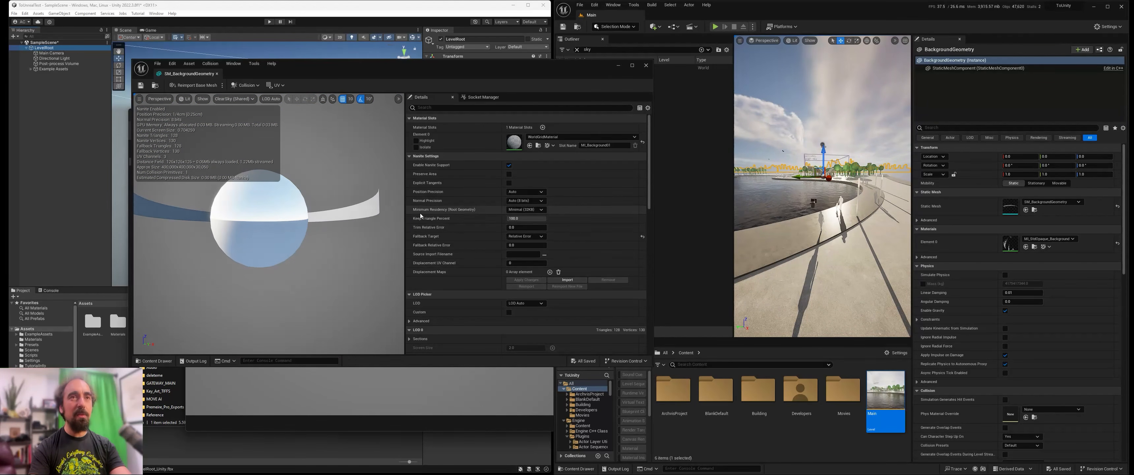
{"action": "left_click", "coordinate": [646, 66]}
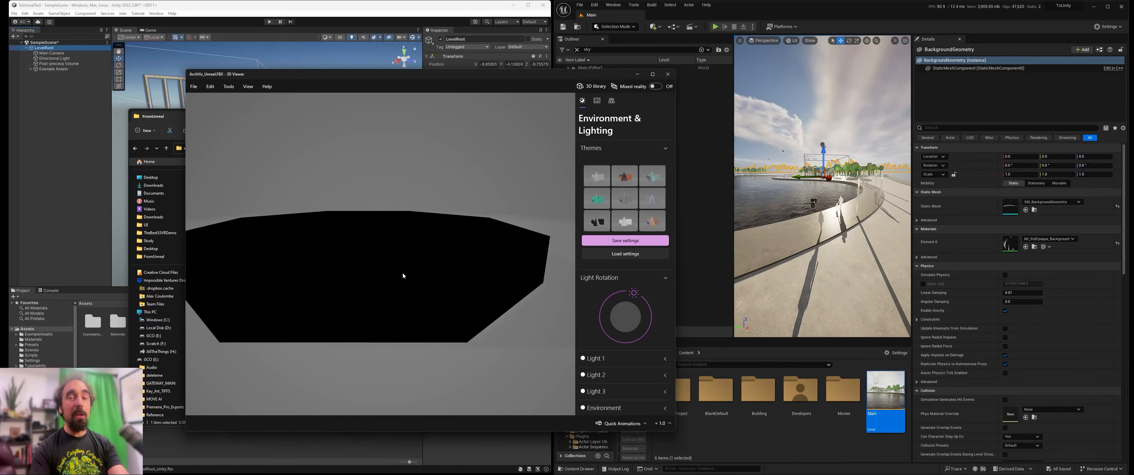
- Return to the ArchVis_Unreal model in 3D Viewer, inspect it from other angles and close the viewer
{"action": "mouse_move", "coordinate": [399, 273]}
{"action": "left_mouse_down"}
{"action": "mouse_move", "coordinate": [379, 238]}
{"action": "mouse_move", "coordinate": [383, 267]}
{"action": "left_mouse_up"}
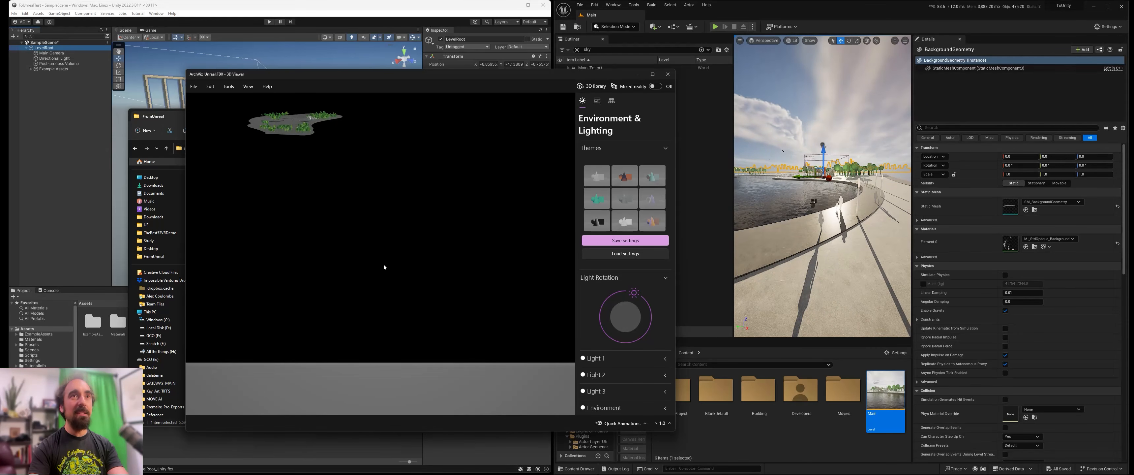
{"action": "left_click_drag", "start_coordinate": [321, 180], "coordinate": [368, 247]}
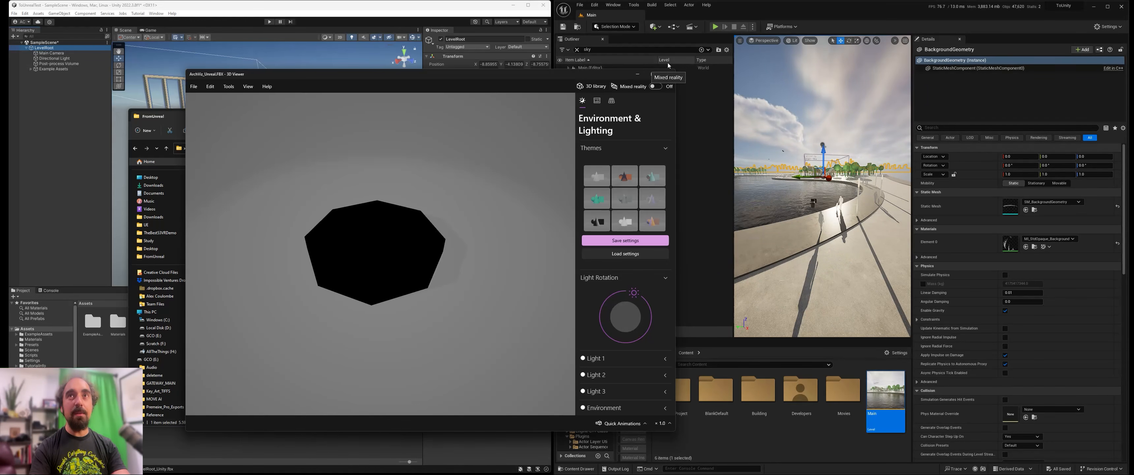
{"action": "left_click", "coordinate": [668, 74]}
{"action": "left_click", "coordinate": [409, 132]}
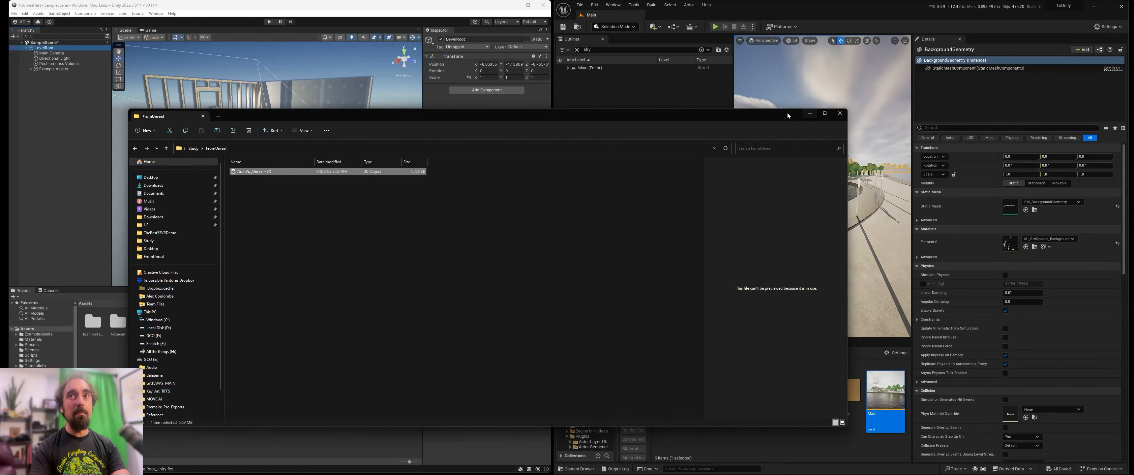
- Place the File Explorer window clear of Unity's project assets and create a FromUnreal folder in Unity's Assets
{"action": "left_click_drag", "start_coordinate": [787, 113], "coordinate": [743, 87]}
{"action": "left_click_drag", "start_coordinate": [320, 90], "coordinate": [842, 101]}
{"action": "right_click", "coordinate": [238, 385]}
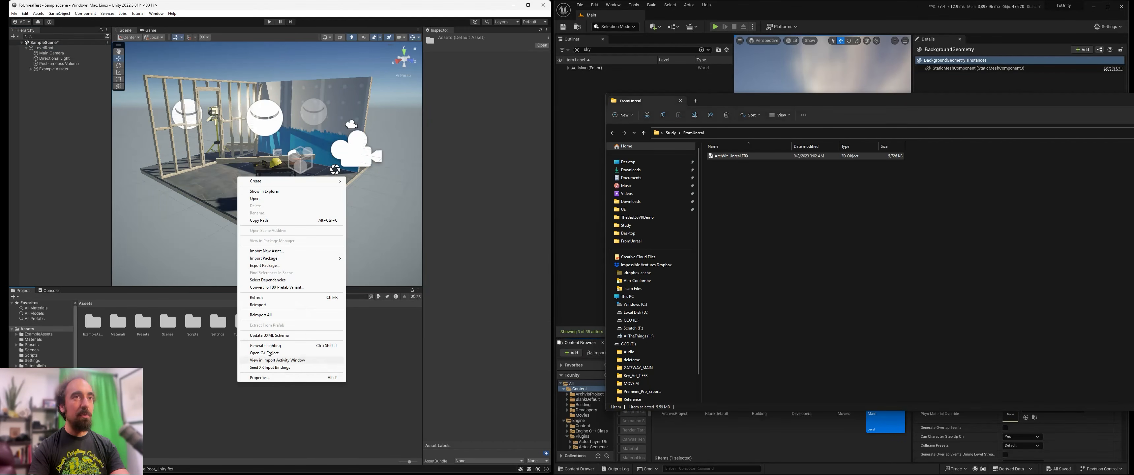
{"action": "mouse_move", "coordinate": [308, 181]}
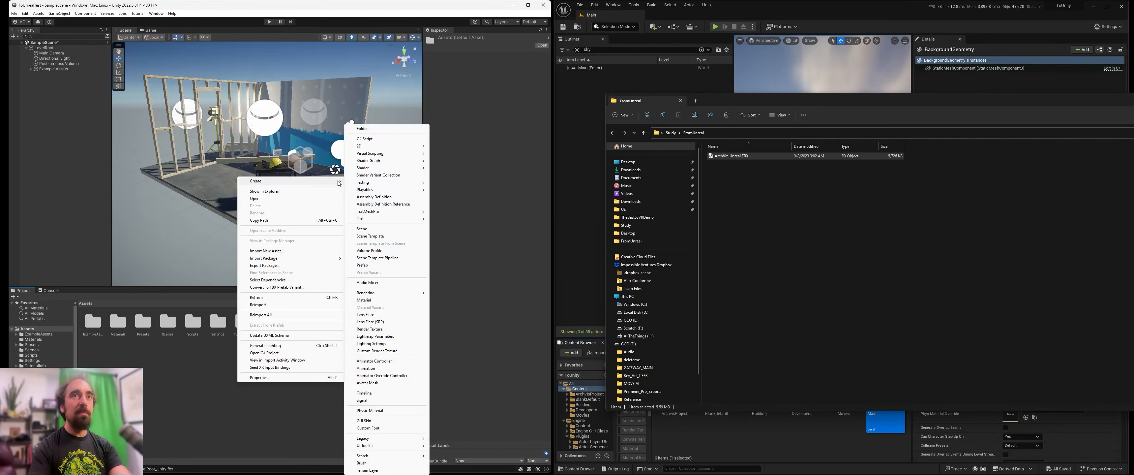
{"action": "left_click", "coordinate": [367, 129]}
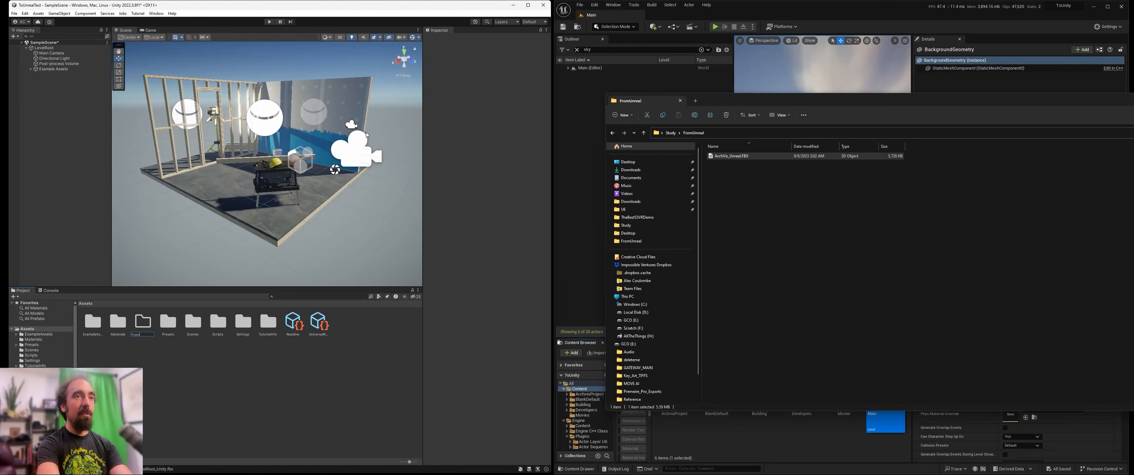
{"action": "key", "text": "Return"}
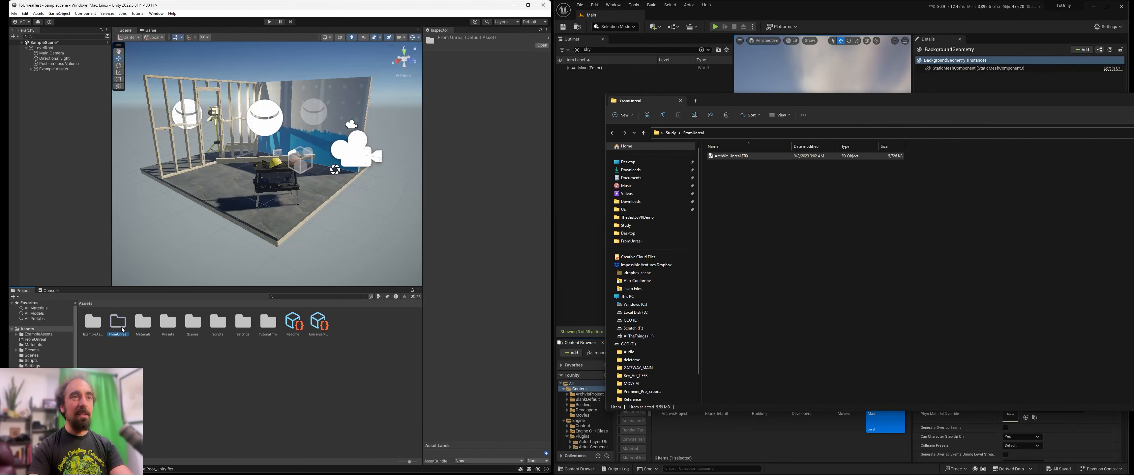
- Import ArchVis_Unreal.FBX from File Explorer into Unity's FromUnreal folder and look through the imported model's sub-assets
{"action": "left_click_drag", "start_coordinate": [730, 156], "coordinate": [430, 233]}
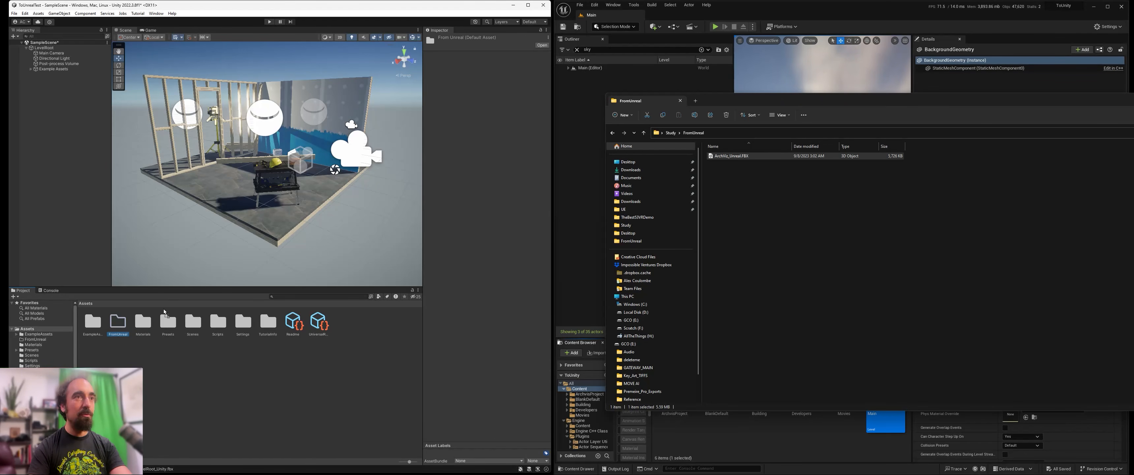
{"action": "left_click_drag", "start_coordinate": [122, 327], "coordinate": [122, 326]}
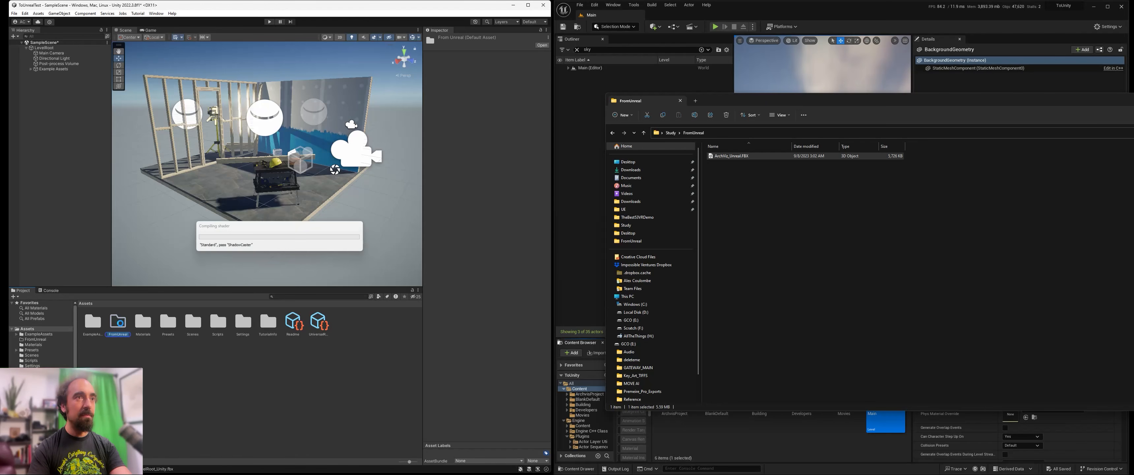
{"action": "double_click", "coordinate": [118, 323]}
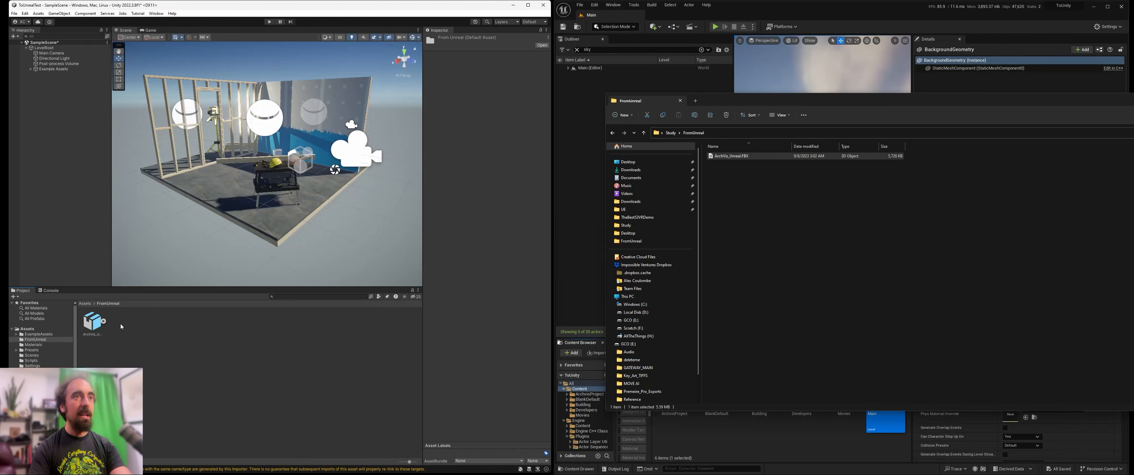
{"action": "left_click", "coordinate": [103, 321]}
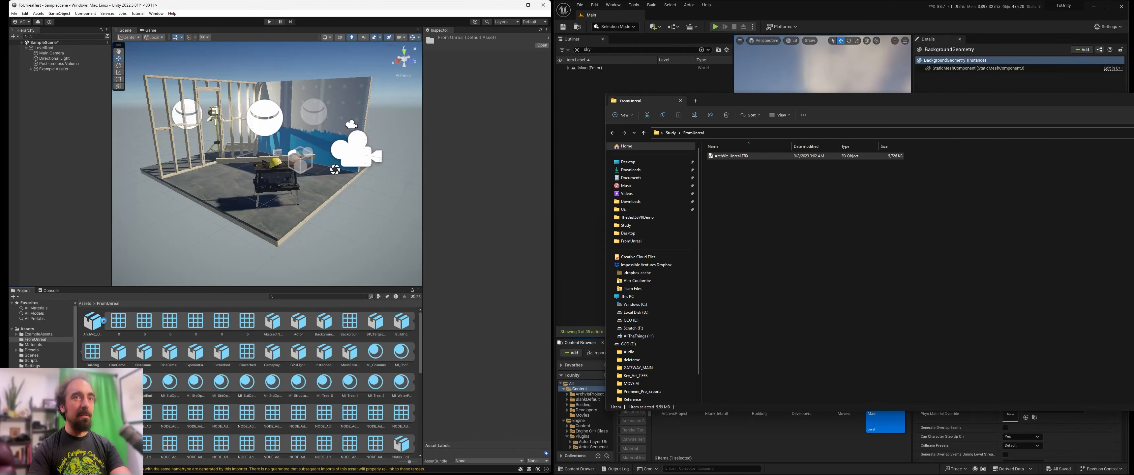
{"action": "left_click", "coordinate": [104, 321]}
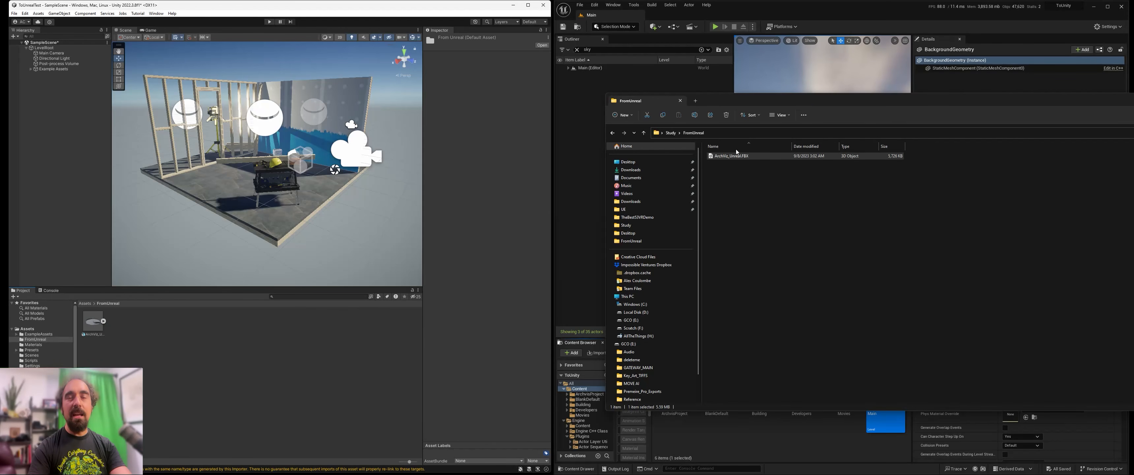
- Open the Study/FromUnity folder in File Explorer and move its window clear of Unreal's Content Browser
{"action": "left_click_drag", "start_coordinate": [835, 109], "coordinate": [290, 114]}
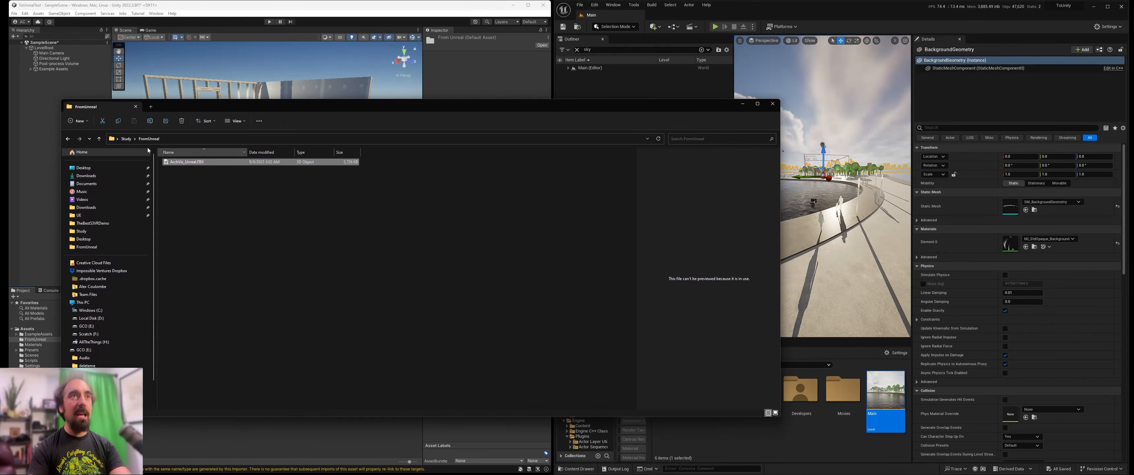
{"action": "left_click", "coordinate": [123, 139]}
{"action": "double_click", "coordinate": [185, 162]}
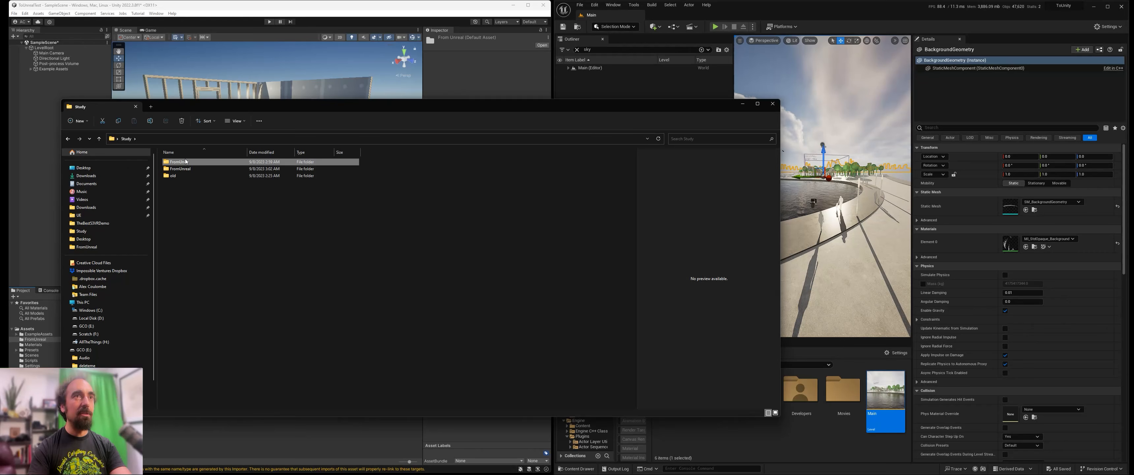
{"action": "left_click_drag", "start_coordinate": [678, 108], "coordinate": [502, 78]}
- Create a folder named FromUnity in Unreal's Content folder
{"action": "left_click", "coordinate": [708, 438]}
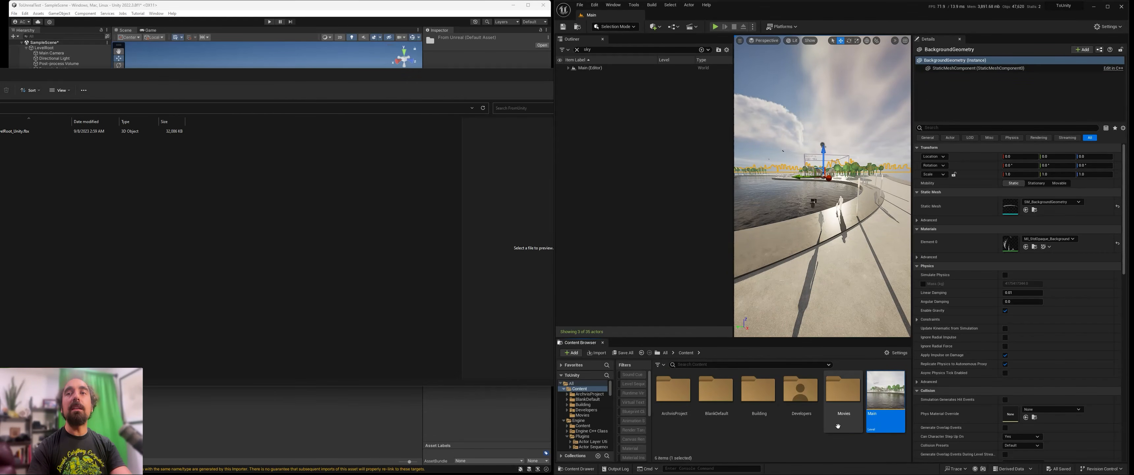
{"action": "right_click", "coordinate": [796, 429]}
{"action": "right_click", "coordinate": [896, 444]}
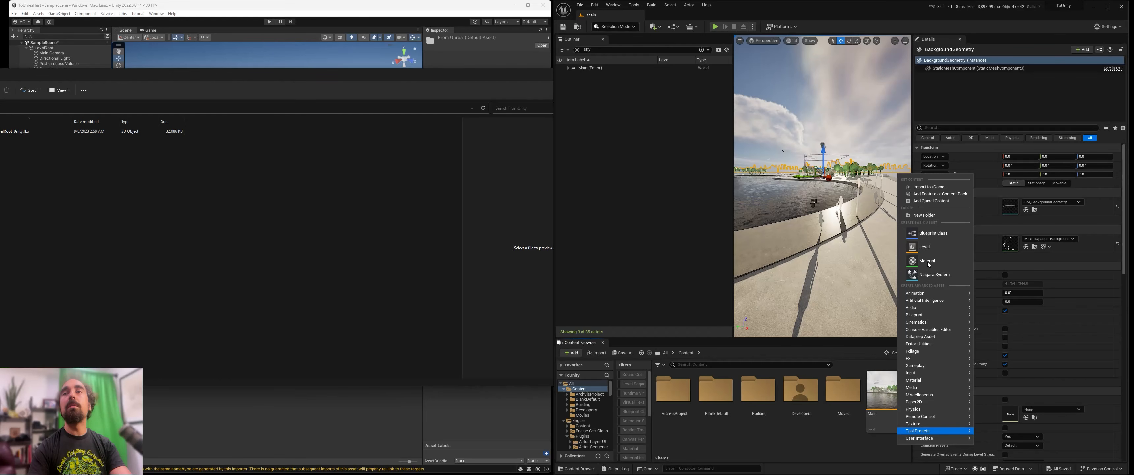
{"action": "left_click", "coordinate": [927, 217]}
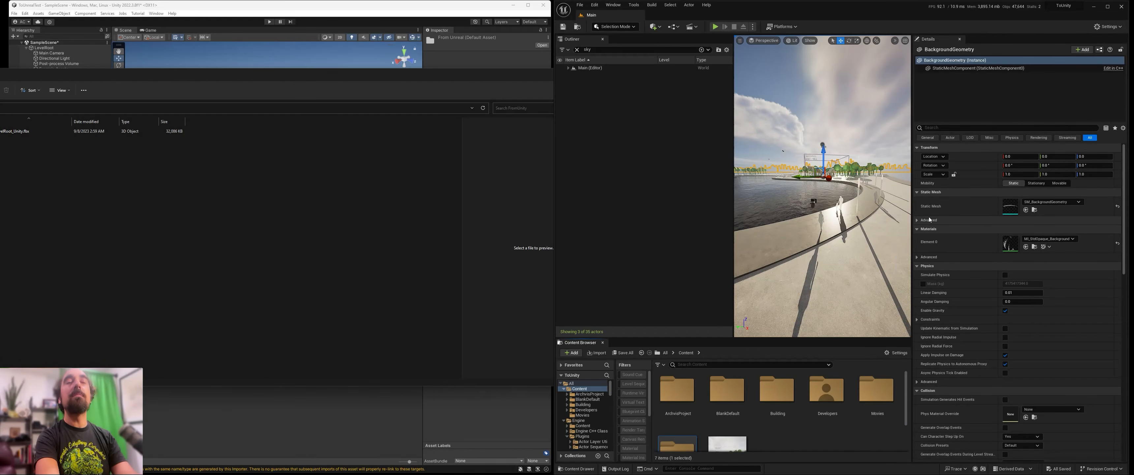
{"action": "key", "text": "Return"}
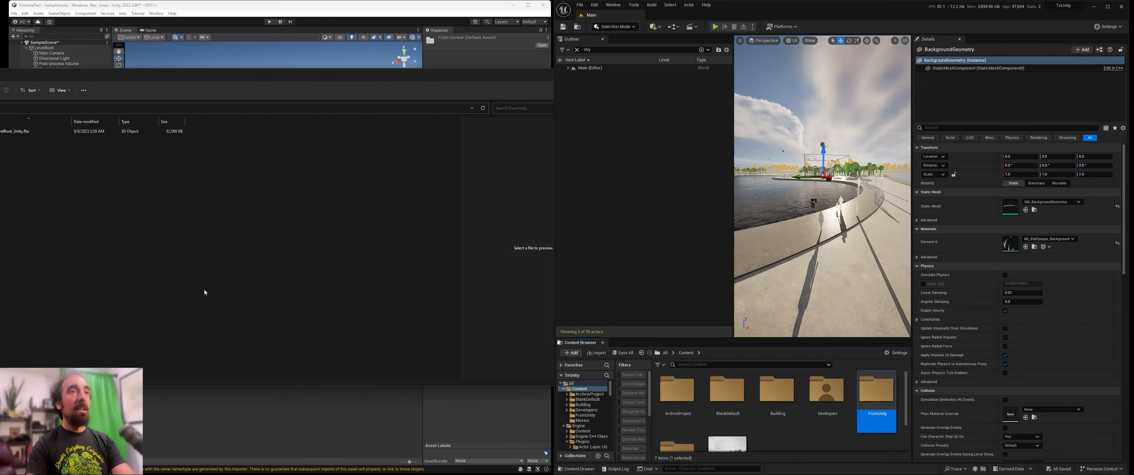
- Import all of LevelRoot_Unity.fbx into Unreal's FromUnity content folder with Build Nanite enabled, and close the Message Log
{"action": "left_click_drag", "start_coordinate": [172, 74], "coordinate": [312, 53]}
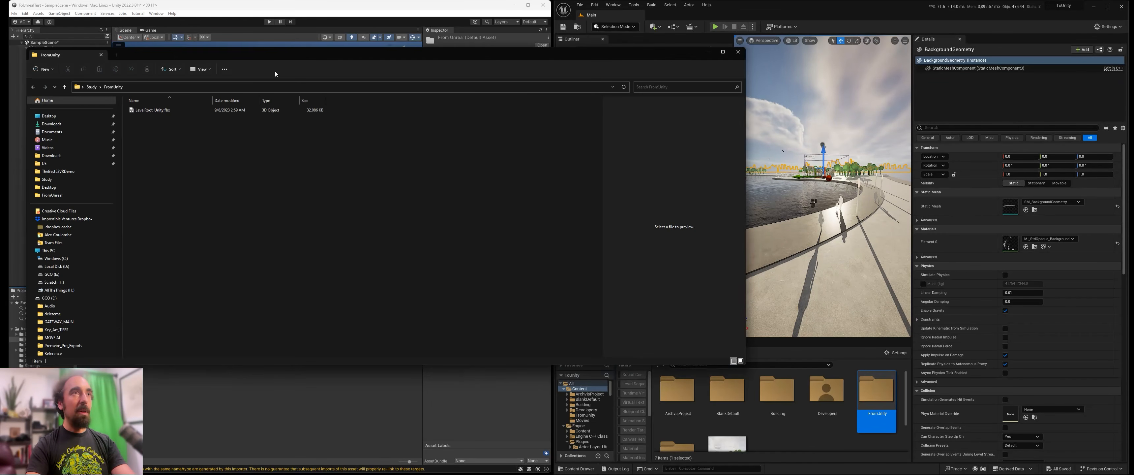
{"action": "left_click", "coordinate": [154, 111]}
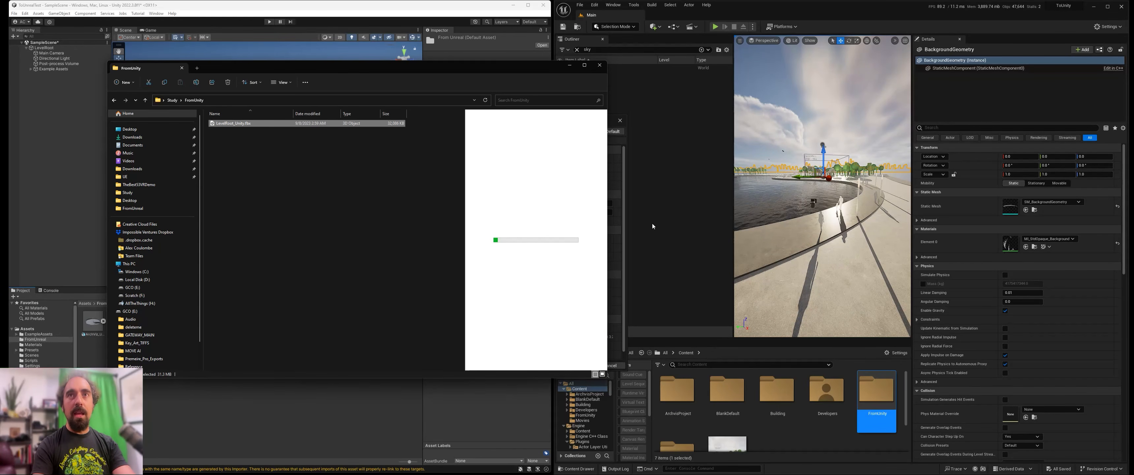
{"action": "left_click", "coordinate": [570, 67]}
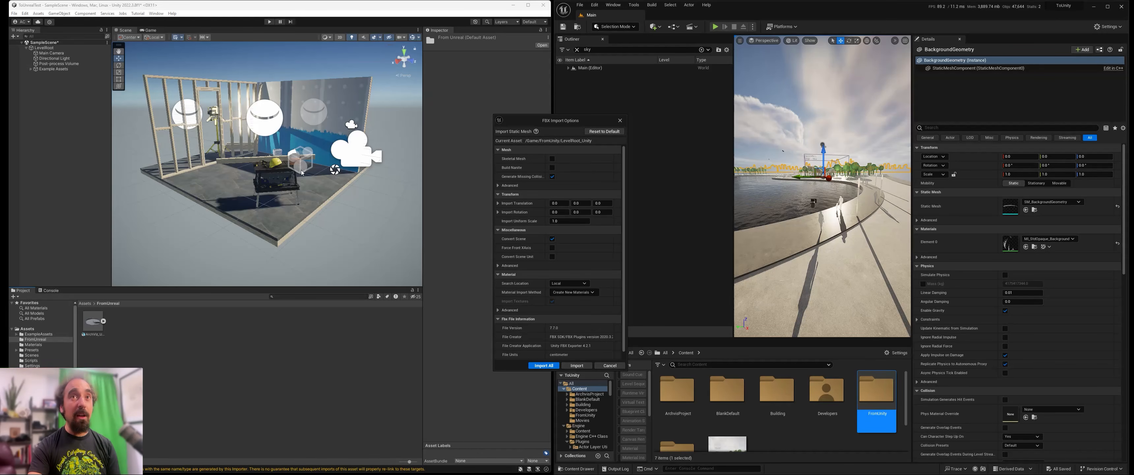
{"action": "left_click", "coordinate": [551, 167]}
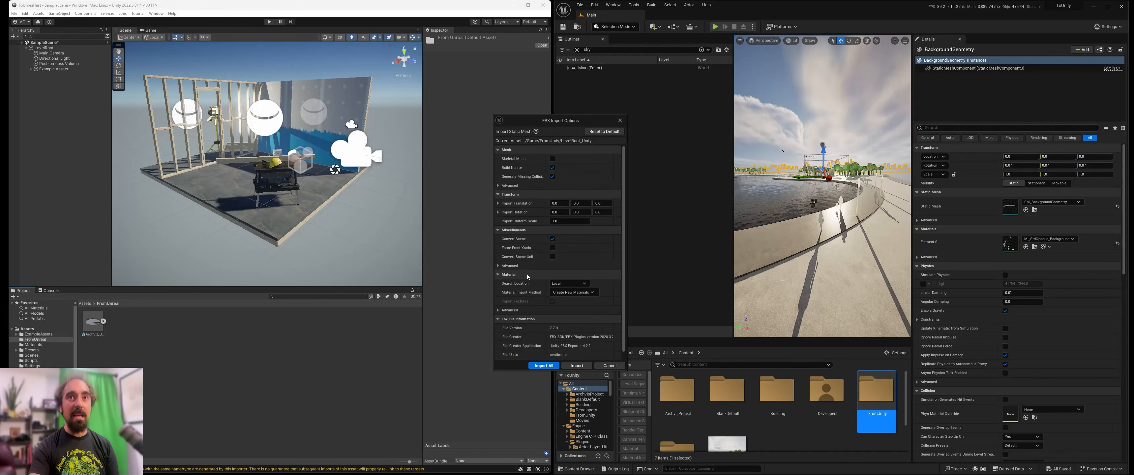
{"action": "scroll", "coordinate": [625, 242], "scroll_direction": "down", "scroll_amount": 1}
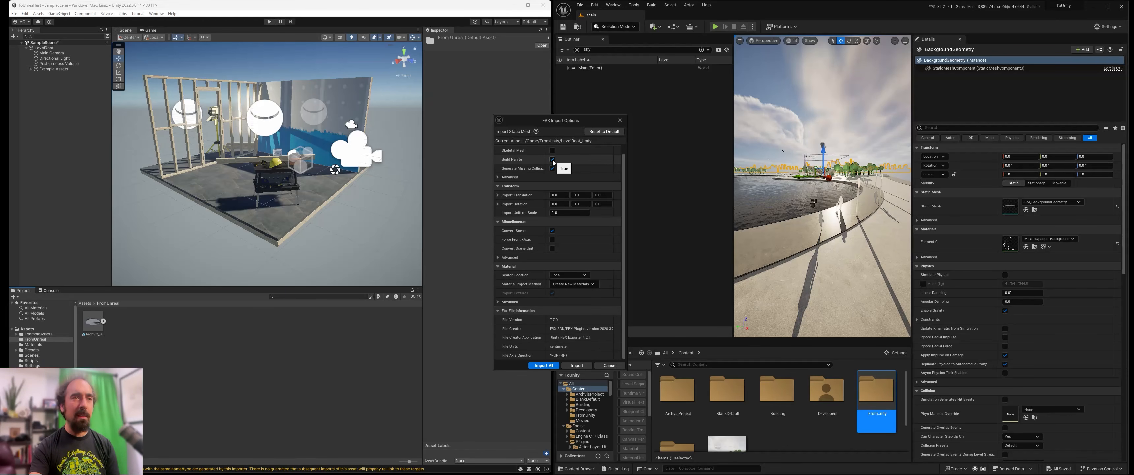
{"action": "left_click", "coordinate": [544, 366]}
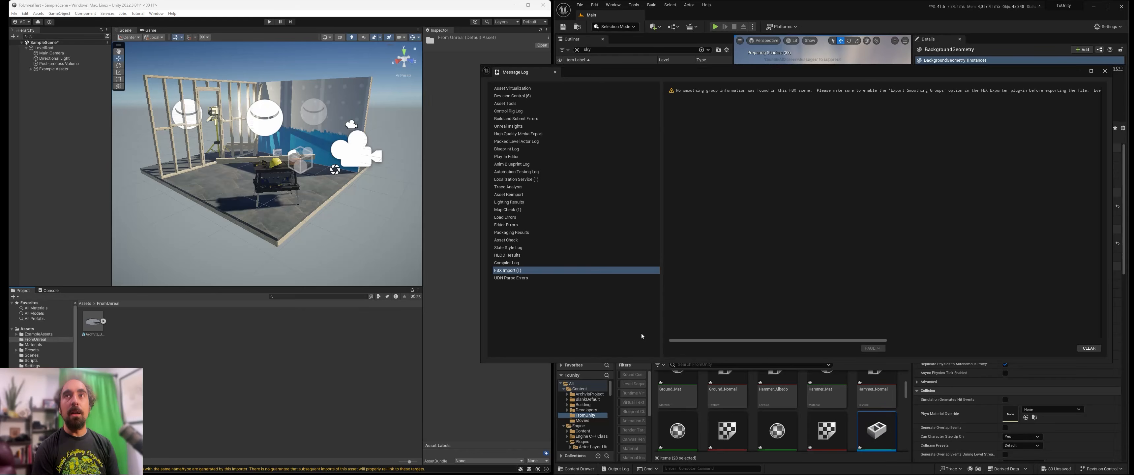
{"action": "left_click", "coordinate": [1104, 71]}
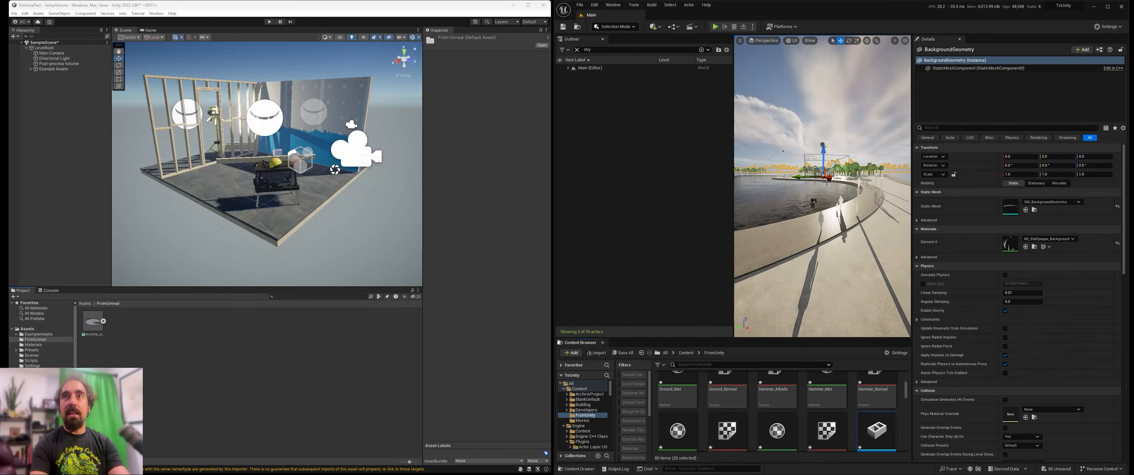
{"action": "mouse_move", "coordinate": [794, 264]}
{"action": "right_mouse_down"}
{"action": "mouse_move", "coordinate": [809, 256]}
{"action": "mouse_move", "coordinate": [795, 254]}
{"action": "right_mouse_up"}
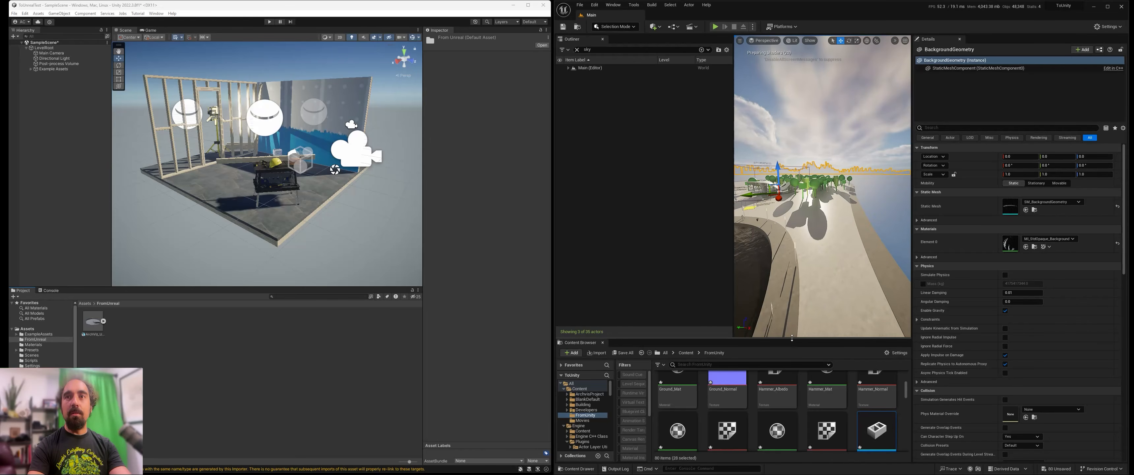
- Enlarge Unreal's Content Browser, inspect the imported LevelRoot_Unity_Jigsaw mesh and its Nanite settings in the mesh editor, and close it
{"action": "left_click_drag", "start_coordinate": [794, 339], "coordinate": [794, 176]}
{"action": "scroll", "coordinate": [820, 349], "scroll_direction": "down", "scroll_amount": 4}
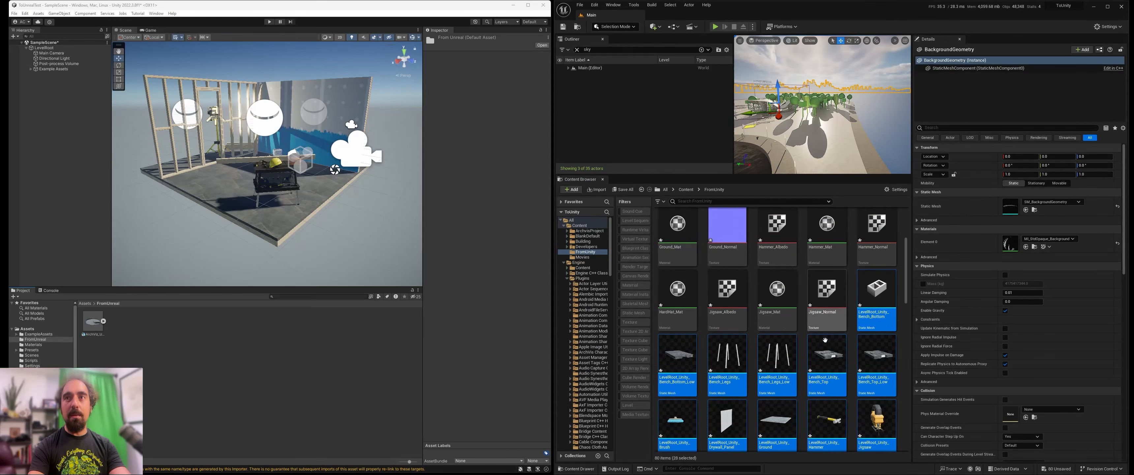
{"action": "left_click", "coordinate": [881, 312]}
{"action": "double_click", "coordinate": [880, 311]}
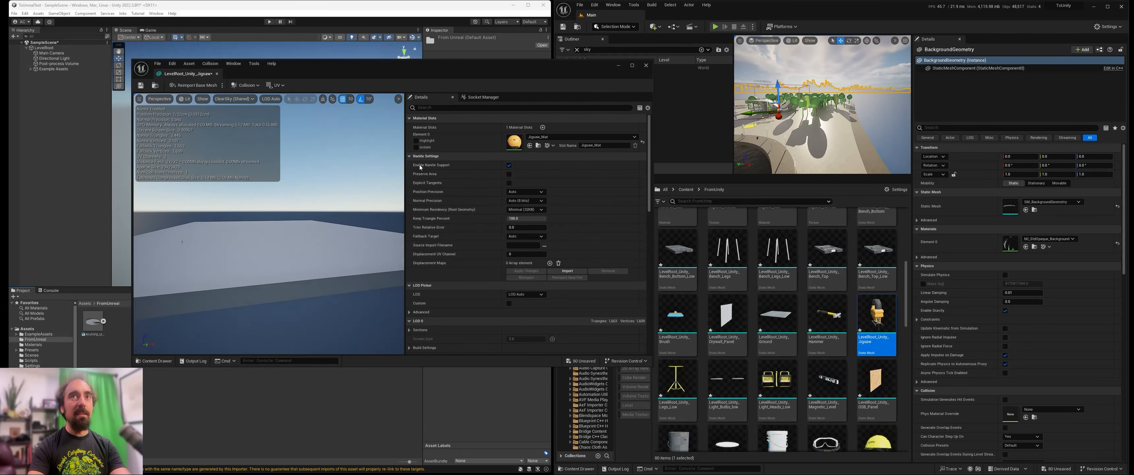
{"action": "right_click_drag", "start_coordinate": [269, 223], "coordinate": [313, 211]}
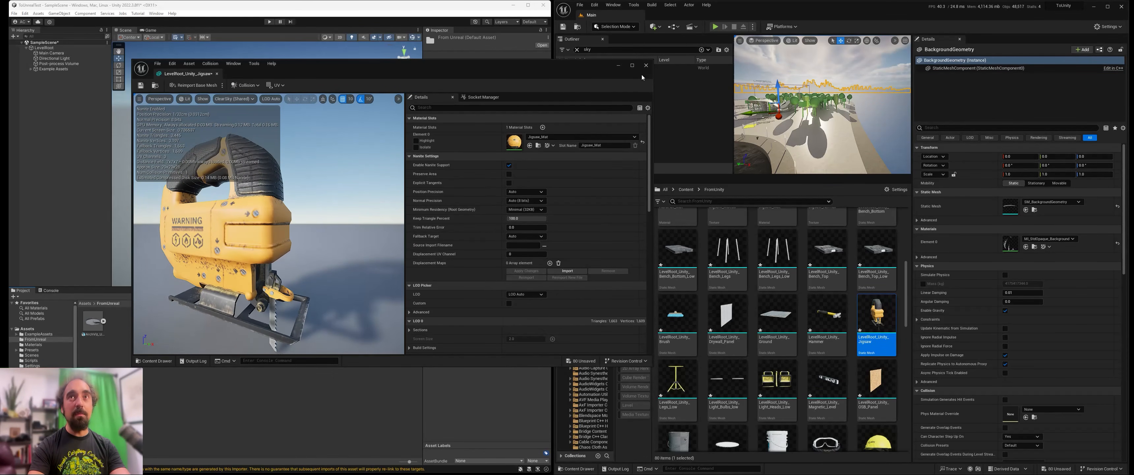
{"action": "left_click", "coordinate": [646, 65]}
- Look over the imported FromUnity assets and save everything in the Unreal project
{"action": "mouse_move", "coordinate": [736, 325]}
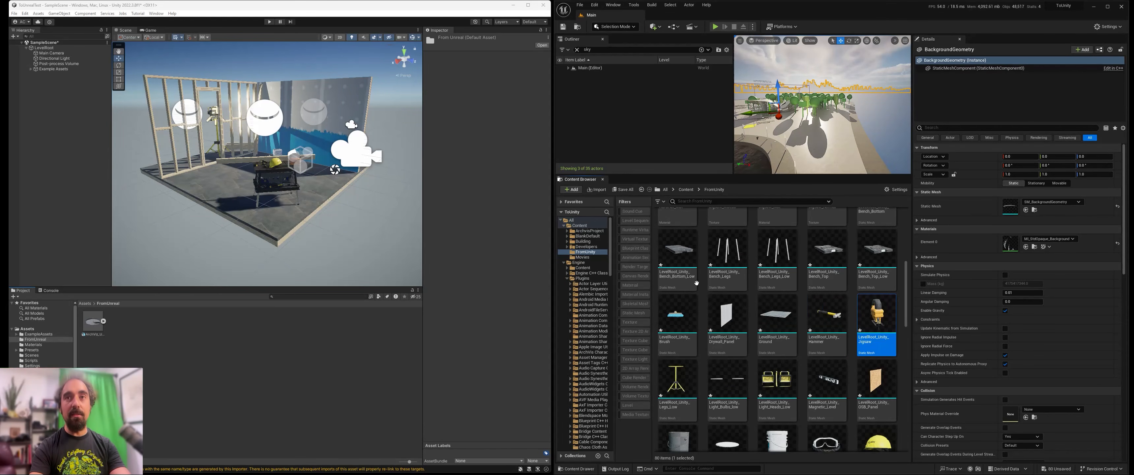
{"action": "scroll", "coordinate": [736, 326], "scroll_direction": "down", "scroll_amount": 2}
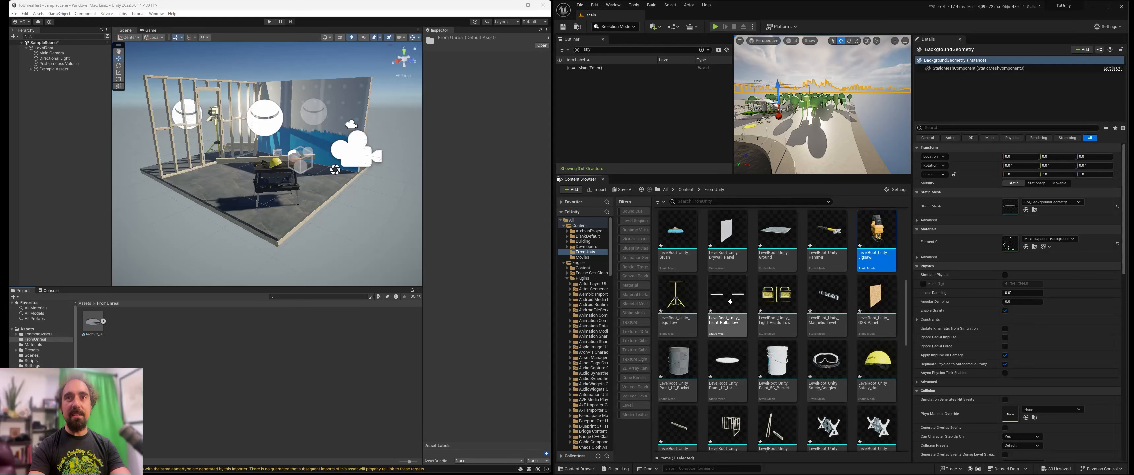
{"action": "left_click", "coordinate": [582, 7]}
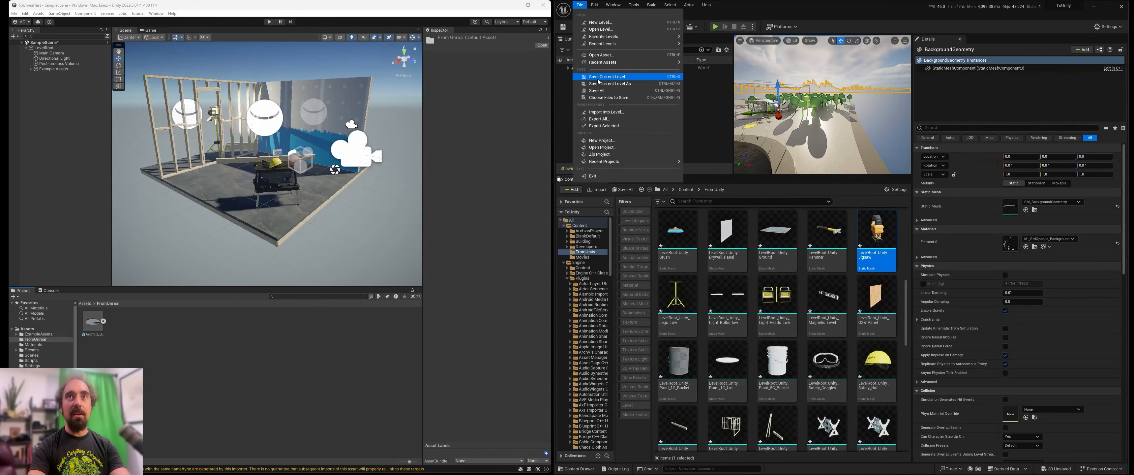
{"action": "left_click", "coordinate": [597, 91]}
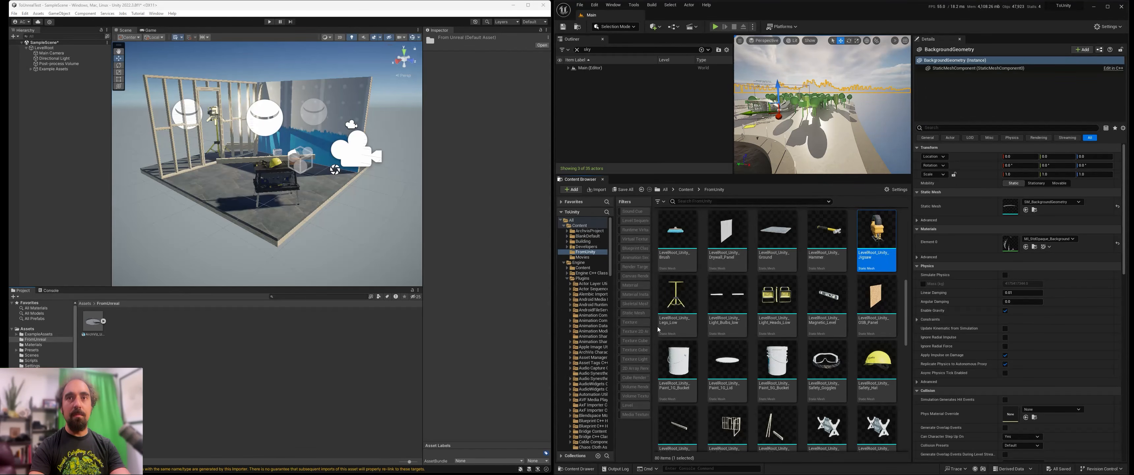
- Filter the FromUnity folder to static meshes and place all of the LevelRoot_Unity meshes together into the Unreal level
{"action": "left_click_drag", "start_coordinate": [655, 329], "coordinate": [694, 328]}
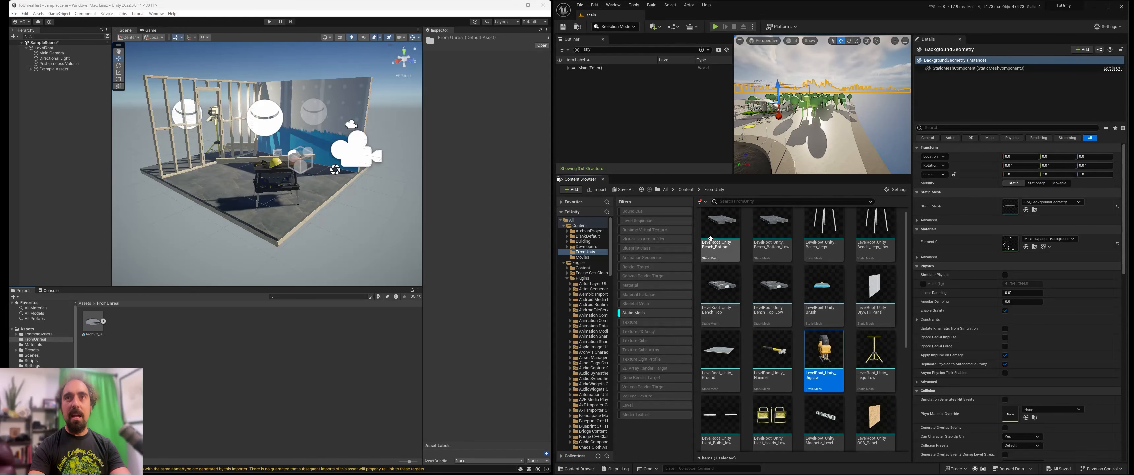
{"action": "left_click", "coordinate": [650, 312]}
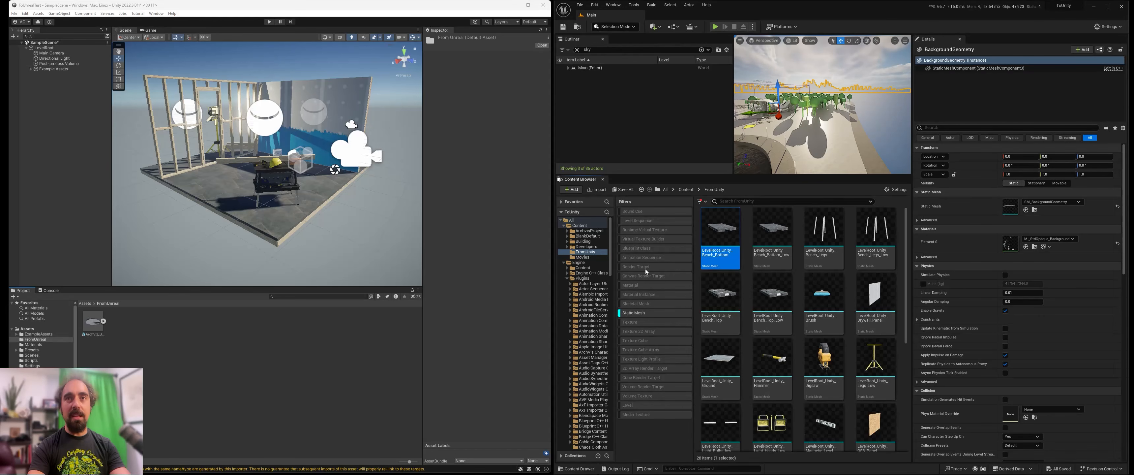
{"action": "scroll", "coordinate": [830, 359], "scroll_direction": "down", "scroll_amount": 2}
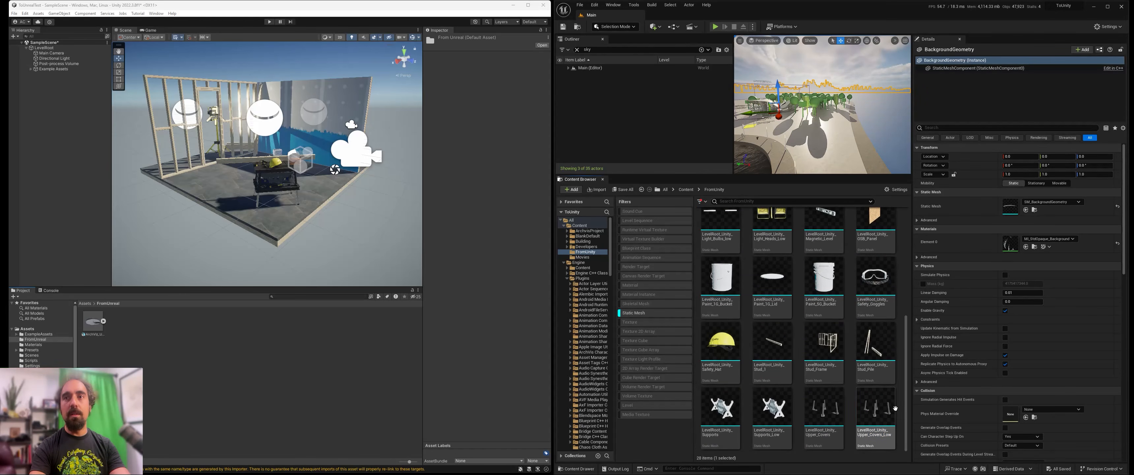
{"action": "left_click", "coordinate": [877, 416], "text": "shift"}
{"action": "left_click_drag", "start_coordinate": [878, 418], "coordinate": [840, 145]}
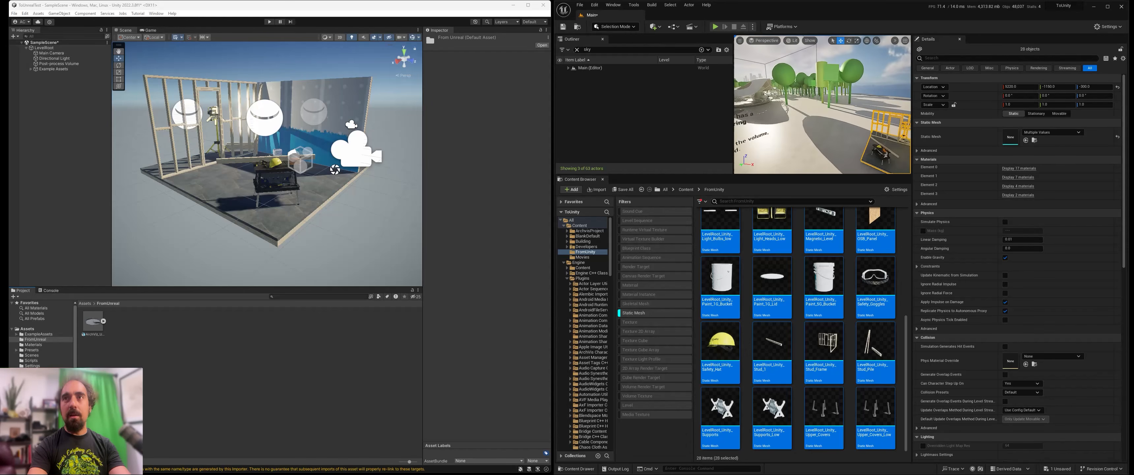
- Clear the Outliner search, group all the placed LevelRoot_Unity meshes, and lower the group in the level
{"action": "right_click_drag", "start_coordinate": [821, 105], "coordinate": [792, 104]}
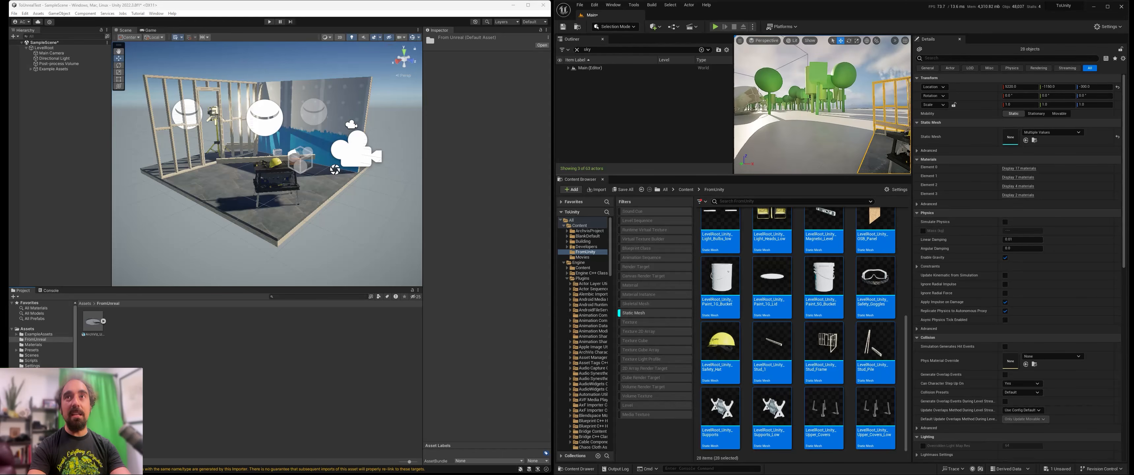
{"action": "right_click_drag", "start_coordinate": [821, 104], "coordinate": [845, 106]}
{"action": "left_click", "coordinate": [576, 50]}
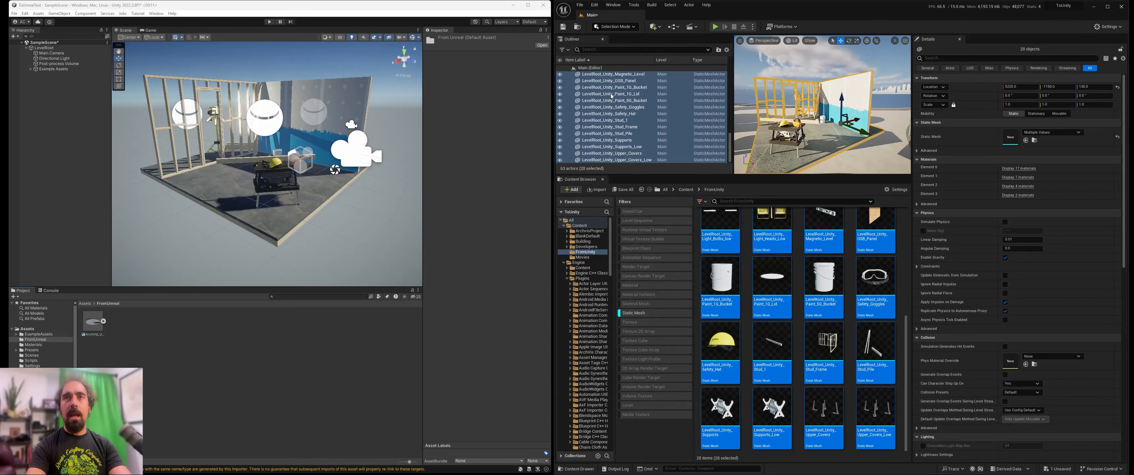
{"action": "right_click", "coordinate": [599, 81]}
{"action": "mouse_move", "coordinate": [657, 194]}
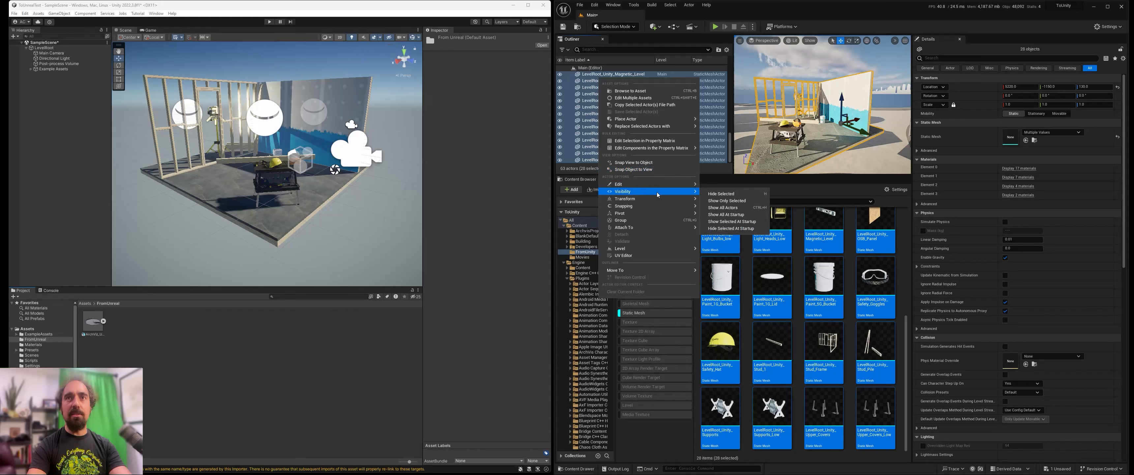
{"action": "left_click", "coordinate": [659, 220]}
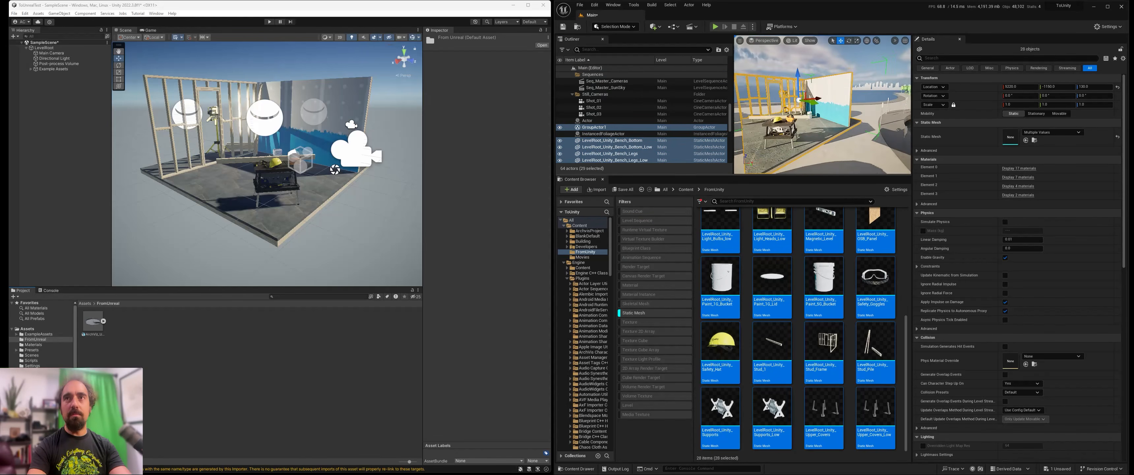
{"action": "left_click_drag", "start_coordinate": [823, 75], "coordinate": [821, 93], "text": "shift"}
{"action": "right_click_drag", "start_coordinate": [821, 106], "coordinate": [765, 108]}
{"action": "left_click", "coordinate": [821, 106]}
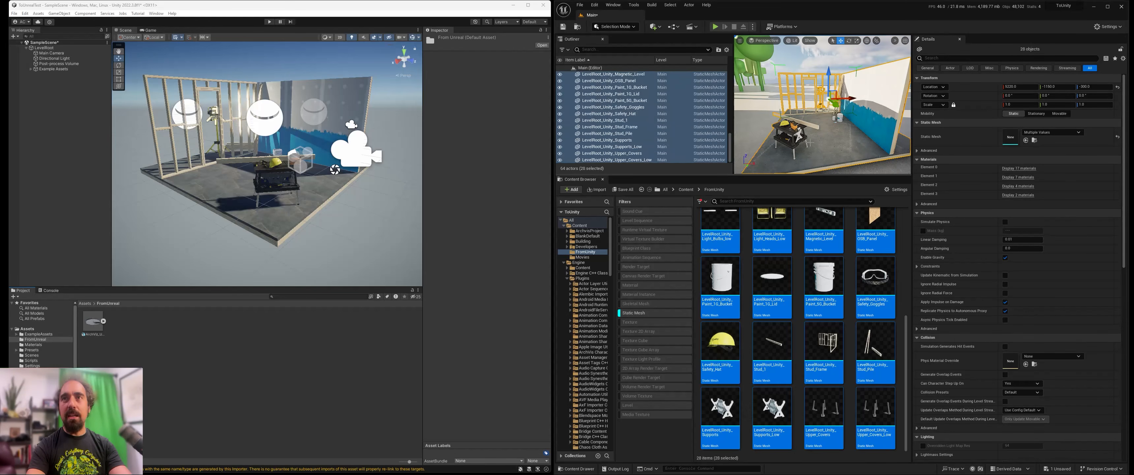
- Inspect the LevelRoot_Unity_Stud_Frame mesh in Unreal's mesh editor and close it
{"action": "left_click", "coordinate": [825, 272]}
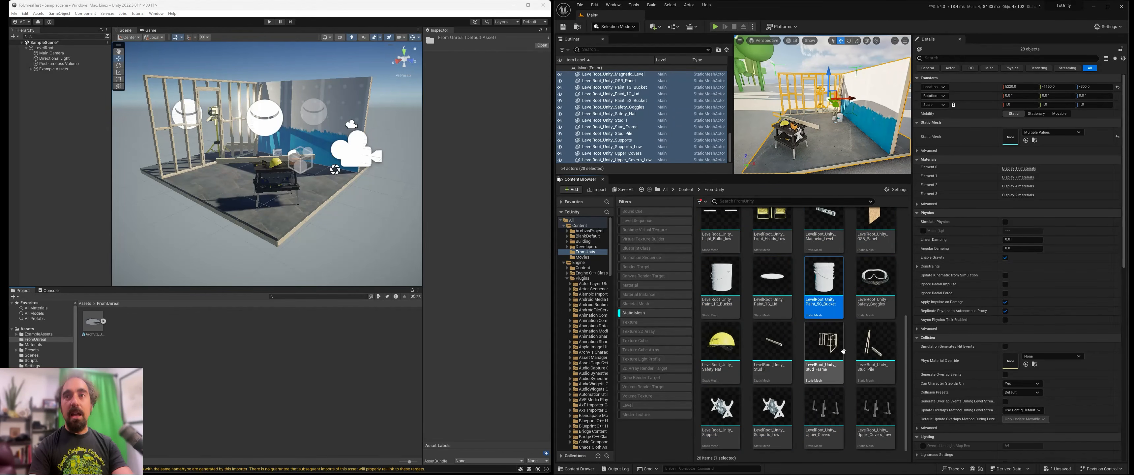
{"action": "double_click", "coordinate": [824, 341]}
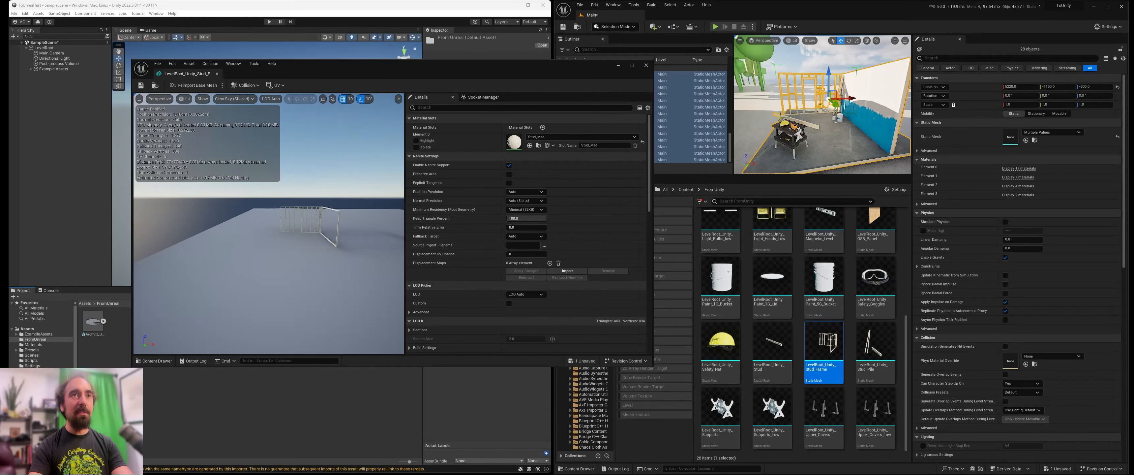
{"action": "left_click_drag", "start_coordinate": [269, 224], "coordinate": [344, 193]}
{"action": "left_click", "coordinate": [646, 65]}
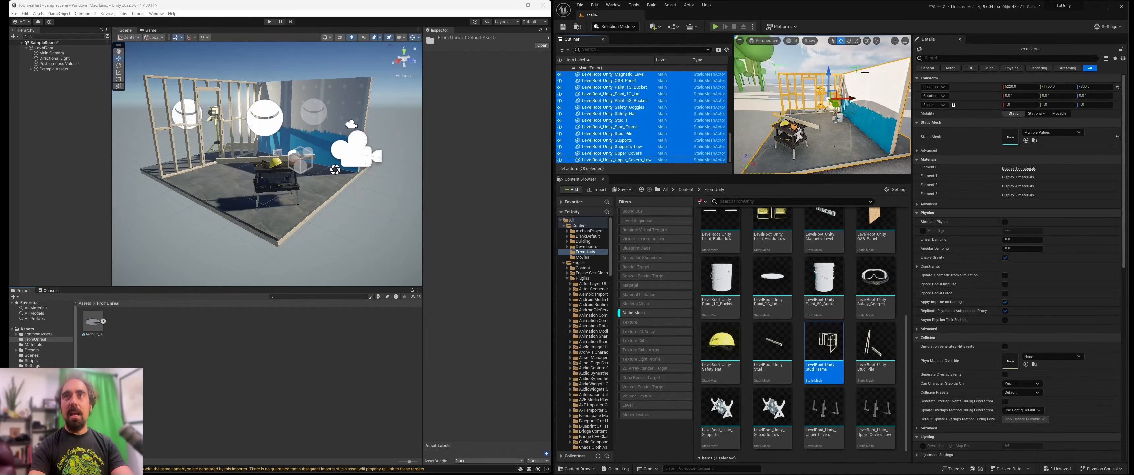
- Switch to Unity and place the ArchVis_Unreal model from the FromUnreal folder into the scene
{"action": "mouse_move", "coordinate": [288, 188]}
{"action": "right_mouse_down"}
{"action": "mouse_move", "coordinate": [277, 181]}
{"action": "mouse_move", "coordinate": [301, 194]}
{"action": "right_mouse_up"}
{"action": "key", "text": "s"}
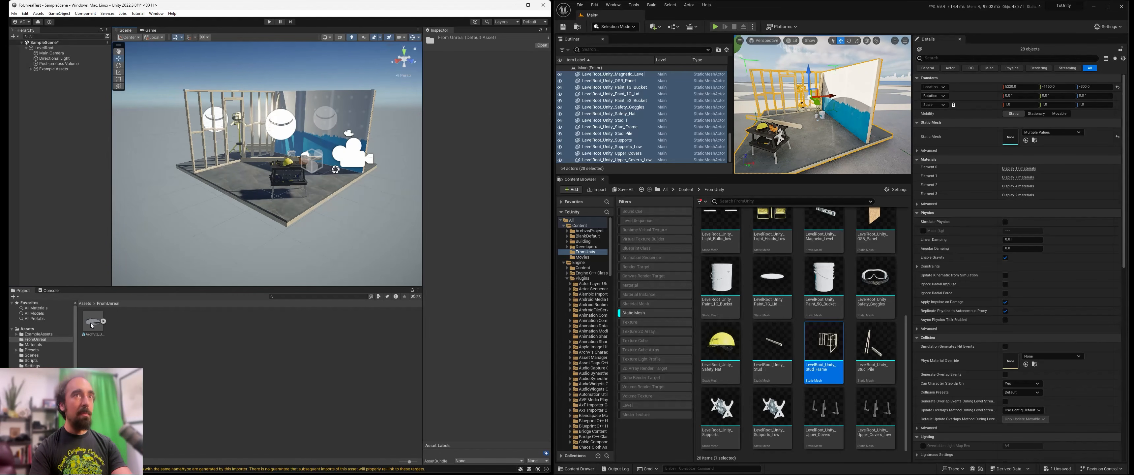
{"action": "left_click_drag", "start_coordinate": [92, 325], "coordinate": [212, 212]}
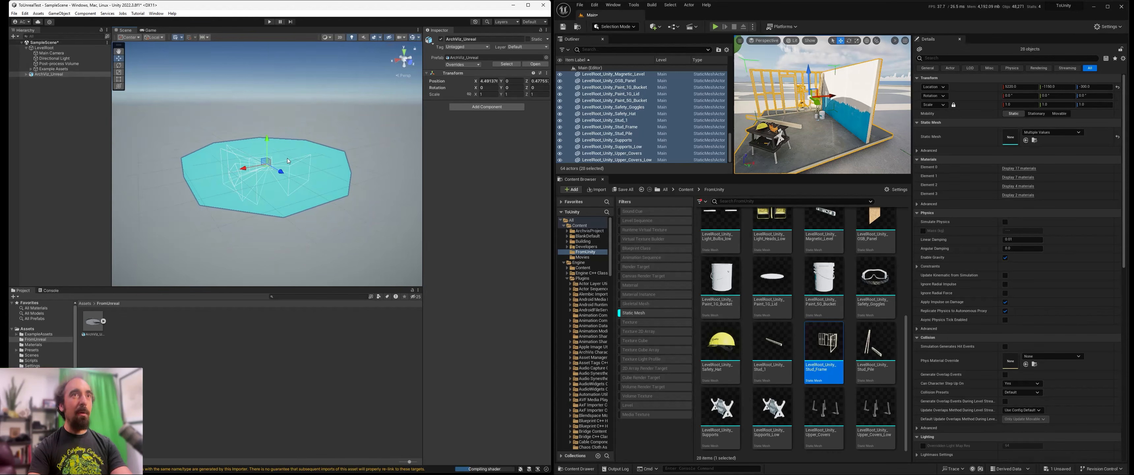
- Examine the placed ArchVis_Unreal model in Unity, including its UCX_BackgroundGeometry mesh, its child objects and the brightness of the scene
{"action": "left_click", "coordinate": [222, 181]}
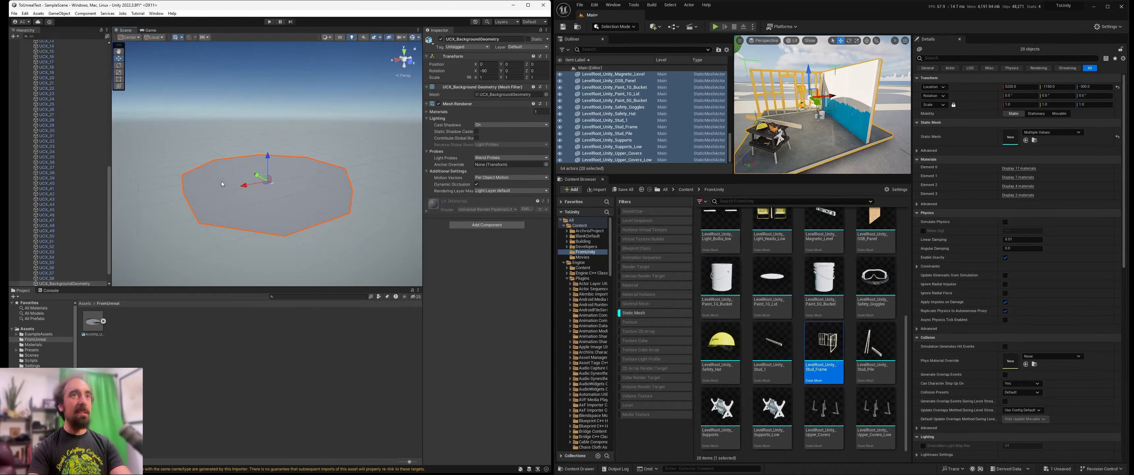
{"action": "right_click_drag", "start_coordinate": [258, 173], "coordinate": [254, 168]}
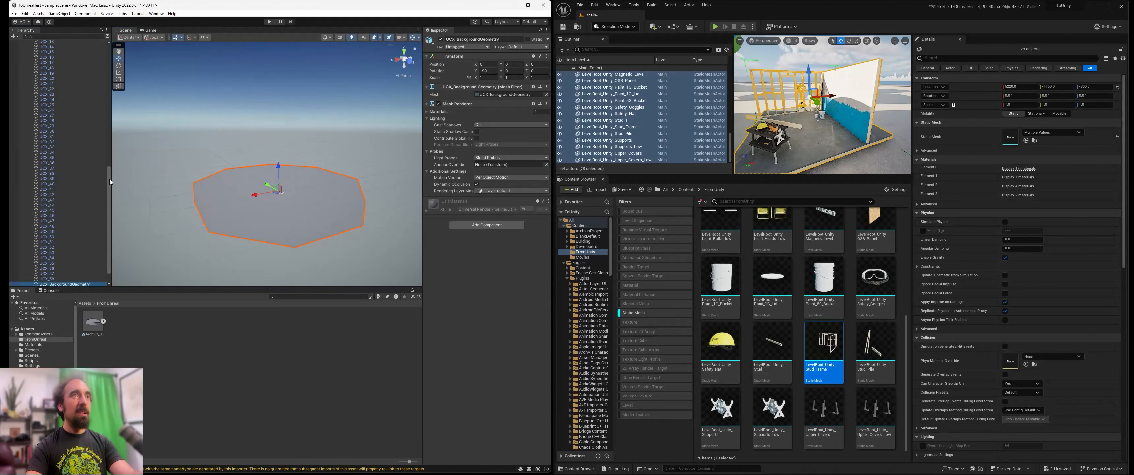
{"action": "left_click_drag", "start_coordinate": [110, 180], "coordinate": [102, 39]}
{"action": "left_click", "coordinate": [26, 73]}
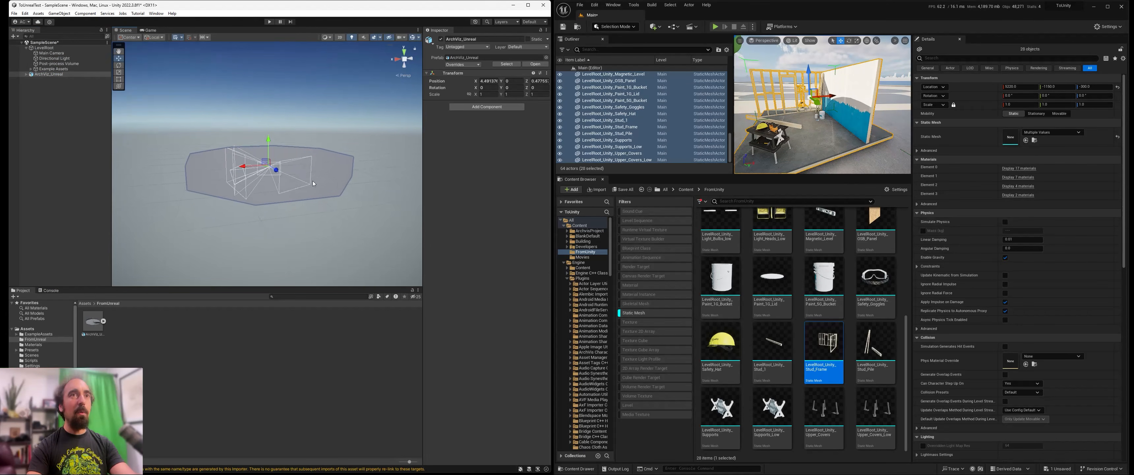
{"action": "right_click_drag", "start_coordinate": [313, 184], "coordinate": [286, 176]}
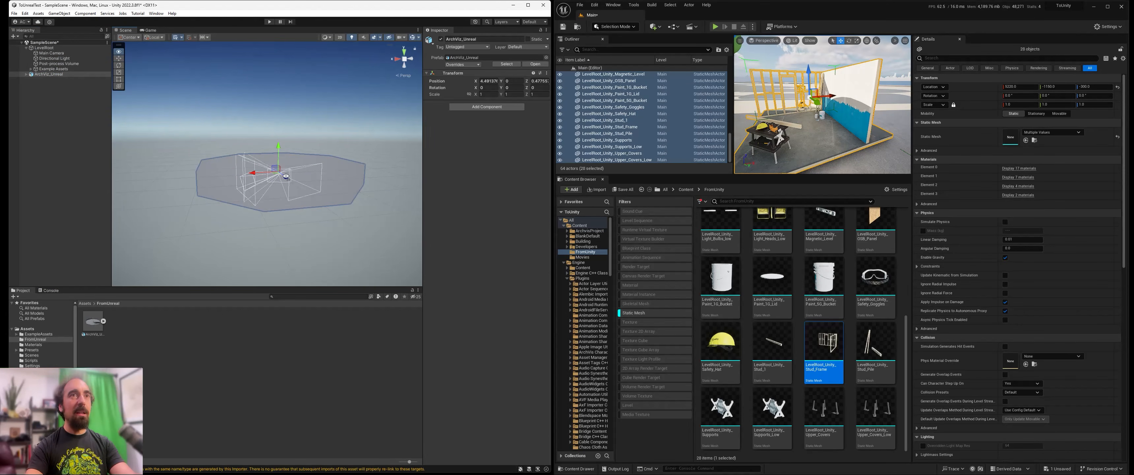
{"action": "left_click", "coordinate": [27, 74]}
{"action": "double_click", "coordinate": [66, 138]}
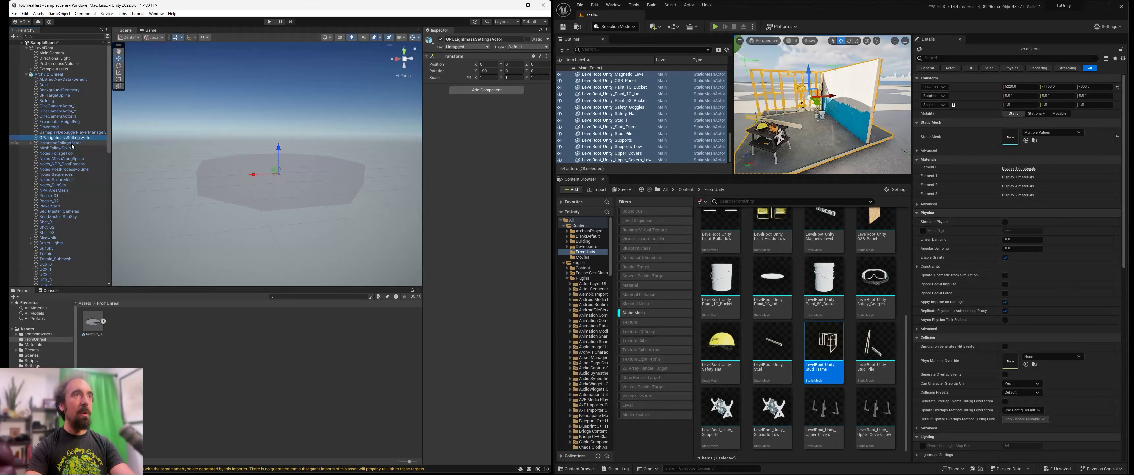
{"action": "right_click_drag", "start_coordinate": [253, 162], "coordinate": [279, 160]}
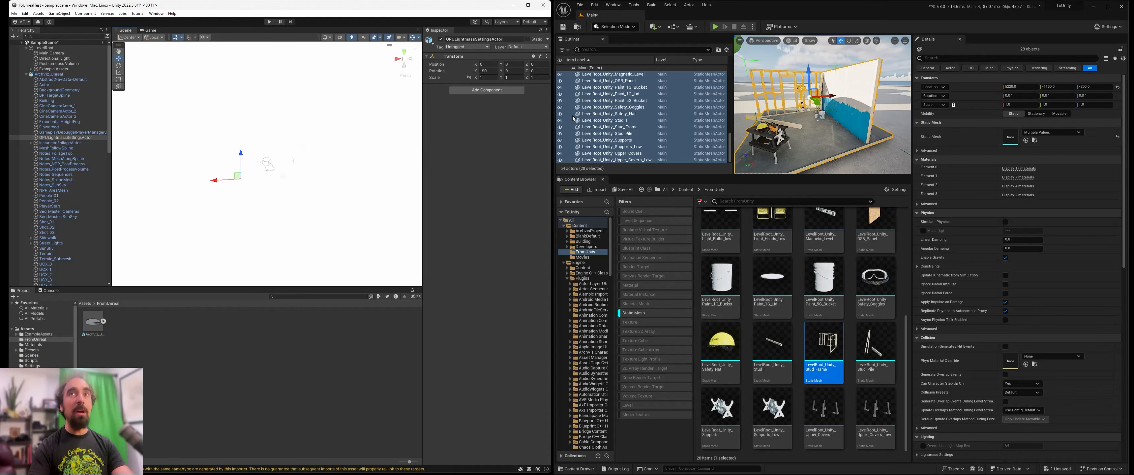
- Search Unreal's Outliner for "sunsky" and check the intensity of the SunSky actor's DirectionalLight component
{"action": "left_click", "coordinate": [604, 49]}
{"action": "type", "text": "s"}
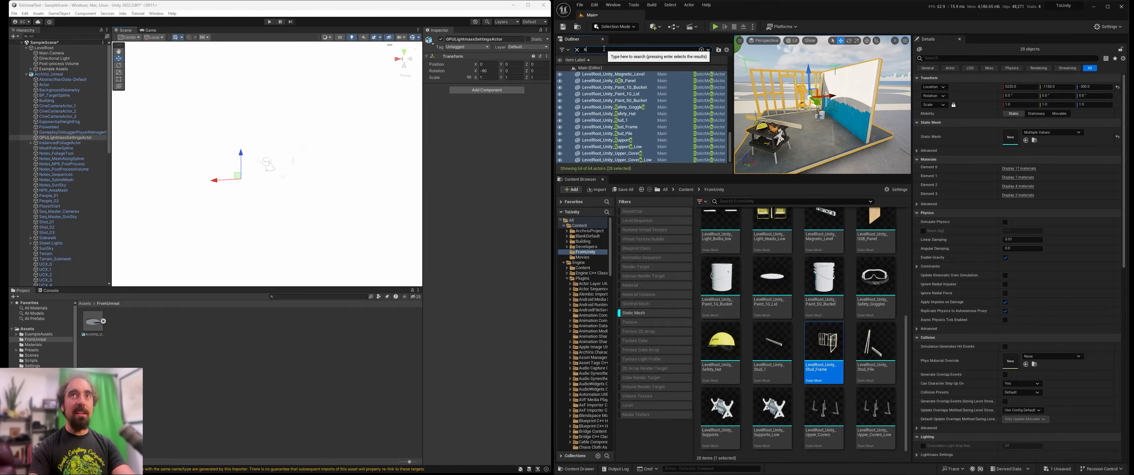
{"action": "type", "text": "unsky"}
{"action": "left_click", "coordinate": [600, 81]}
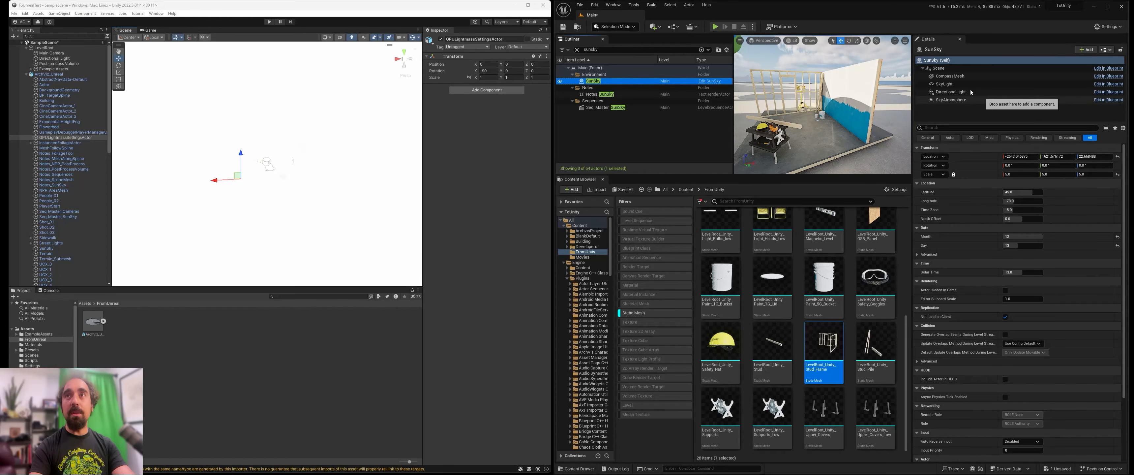
{"action": "left_click", "coordinate": [952, 91]}
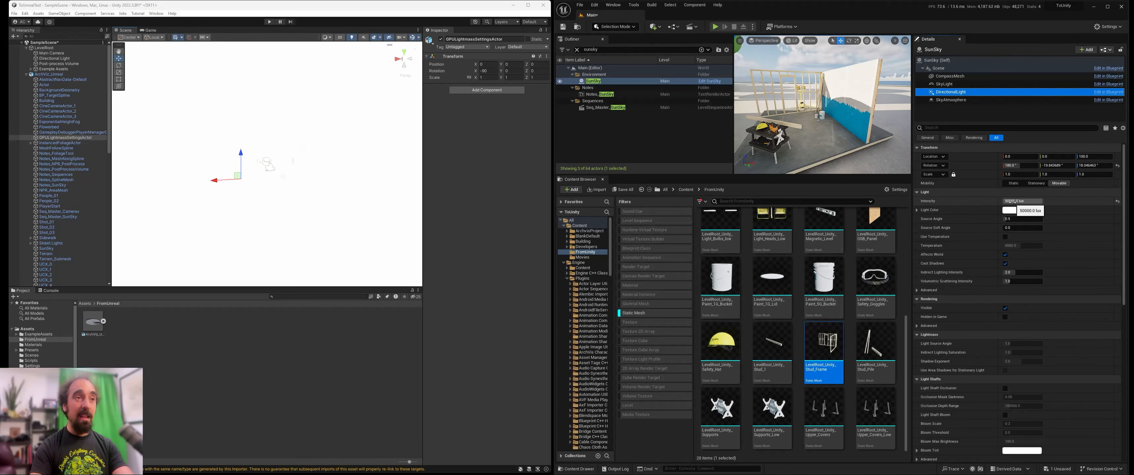
- Check Unity's Directional Light, search the Hierarchy for "sunsky", and compare the imported SunSky light's intensity
{"action": "left_click", "coordinate": [60, 59]}
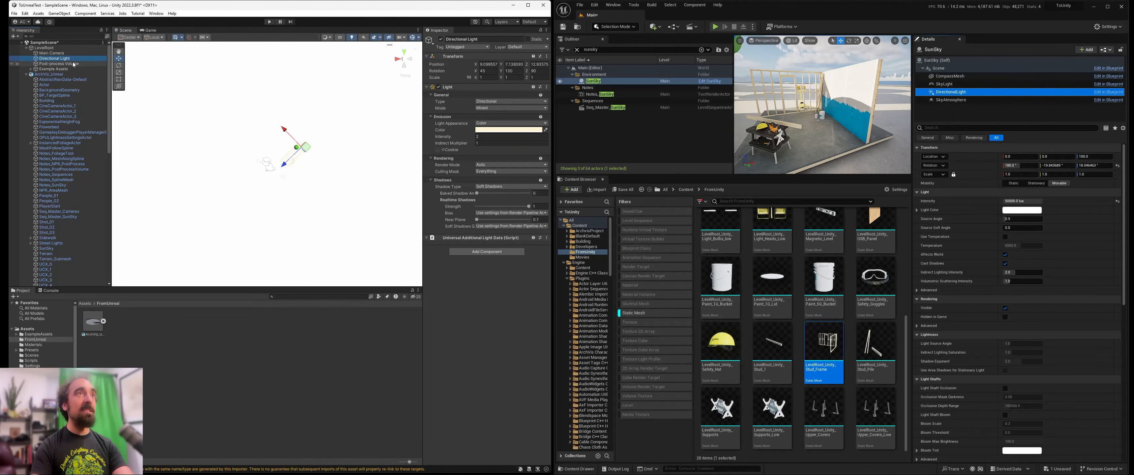
{"action": "left_click", "coordinate": [58, 37]}
{"action": "type", "text": "sunsky"}
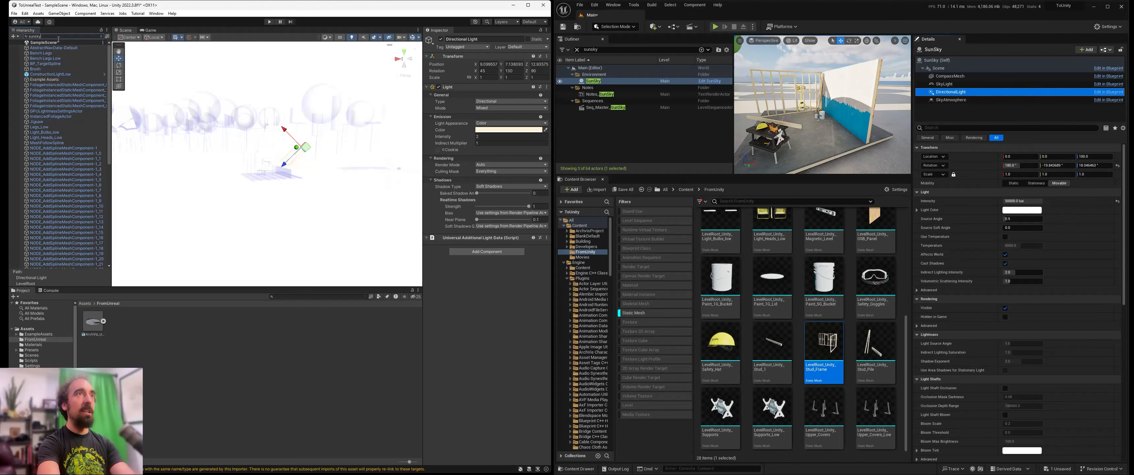
{"action": "left_click", "coordinate": [51, 59]}
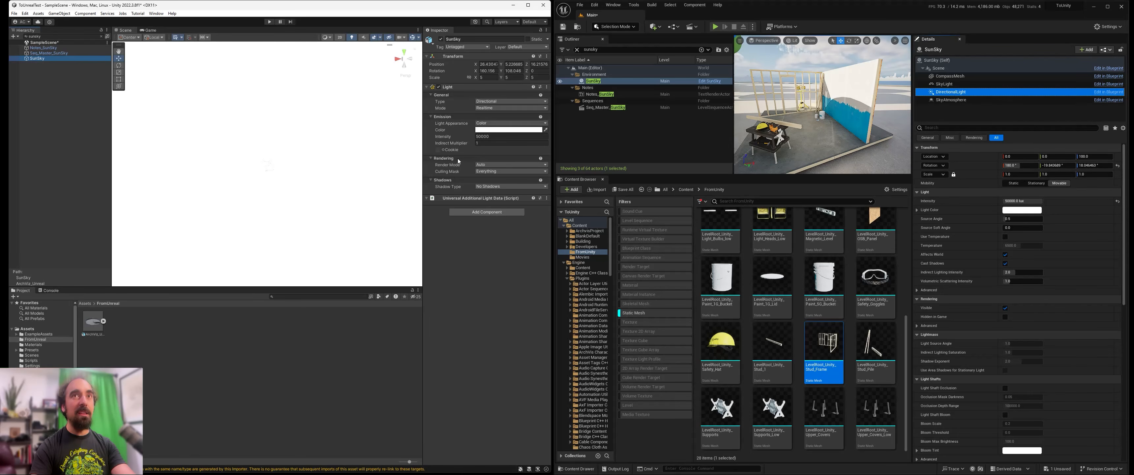
{"action": "left_click", "coordinate": [482, 136]}
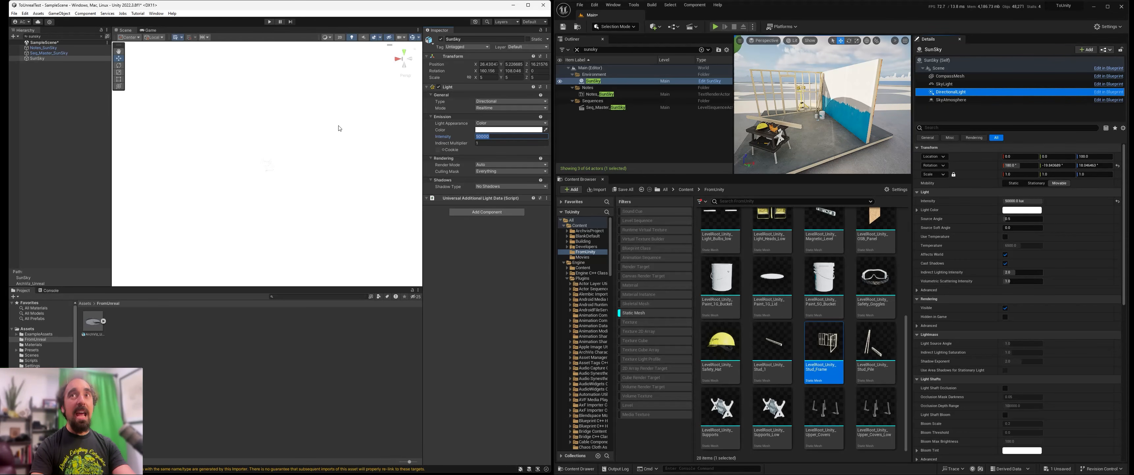
{"action": "left_click", "coordinate": [33, 58]}
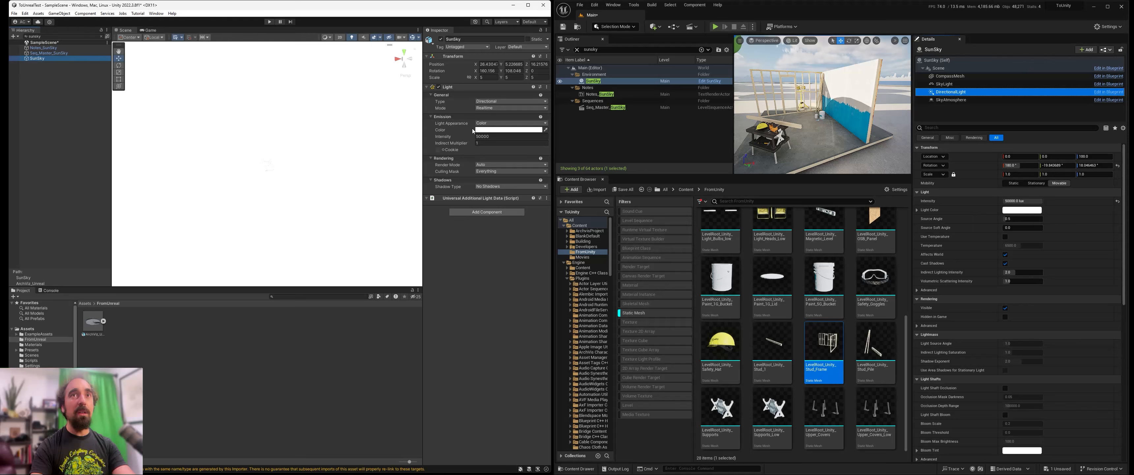
- Set the imported SunSky light's intensity to 2 and its shadow type to Hard Shadows in Unity
{"action": "left_click", "coordinate": [484, 136]}
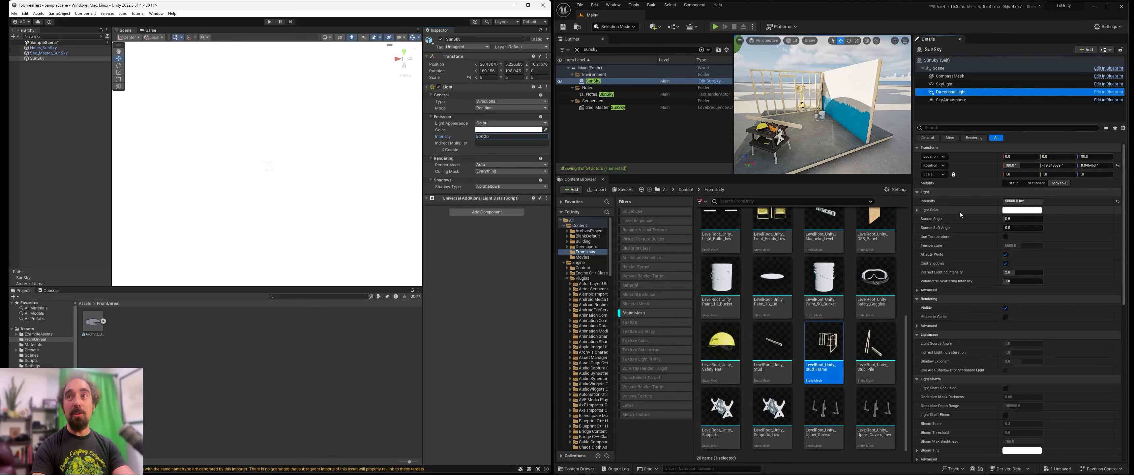
{"action": "left_click_drag", "start_coordinate": [490, 137], "coordinate": [459, 137]}
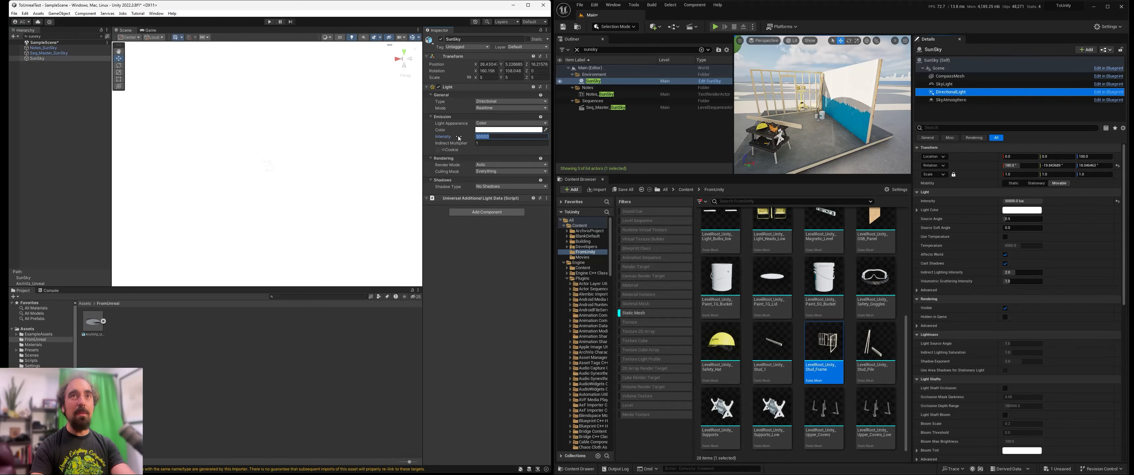
{"action": "type", "text": "2"}
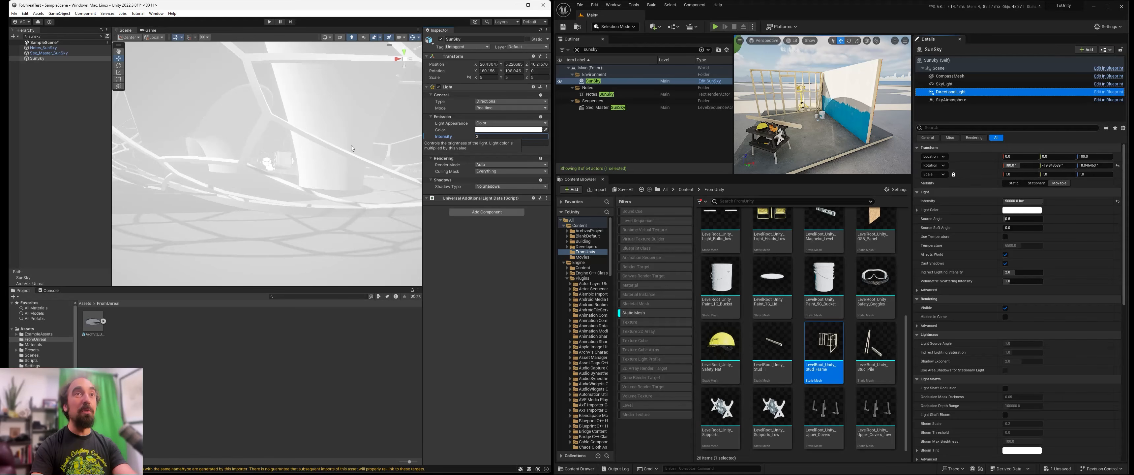
{"action": "left_click", "coordinate": [495, 187]}
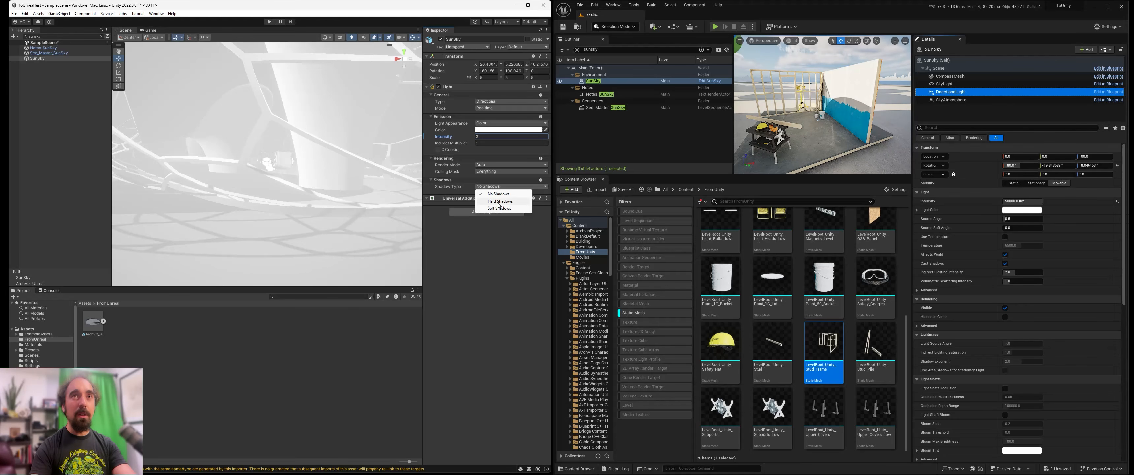
{"action": "left_click", "coordinate": [499, 201]}
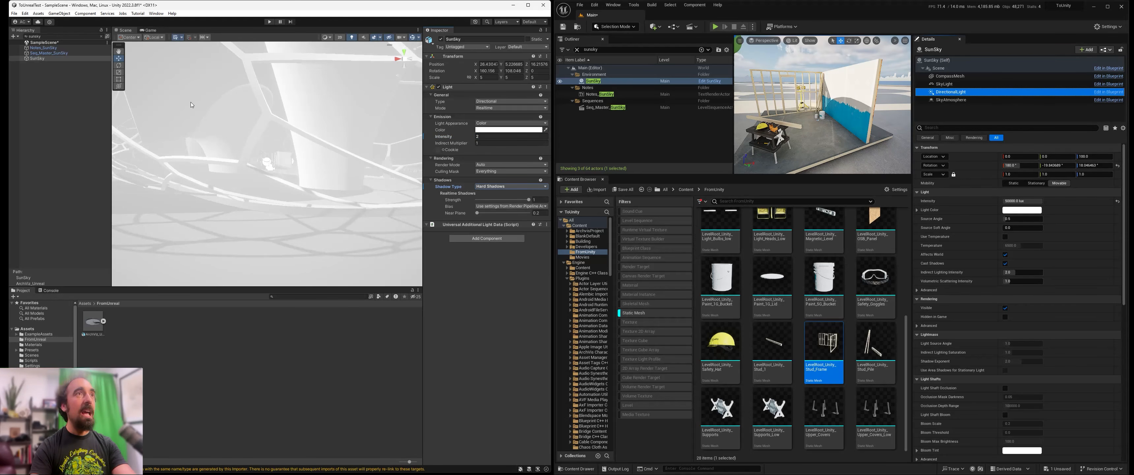
- Search Unity's Hierarchy for "direct", remove the scene's original Directional Light and clear the search
{"action": "key", "text": "s"}
{"action": "right_click_drag", "start_coordinate": [191, 105], "coordinate": [185, 120]}
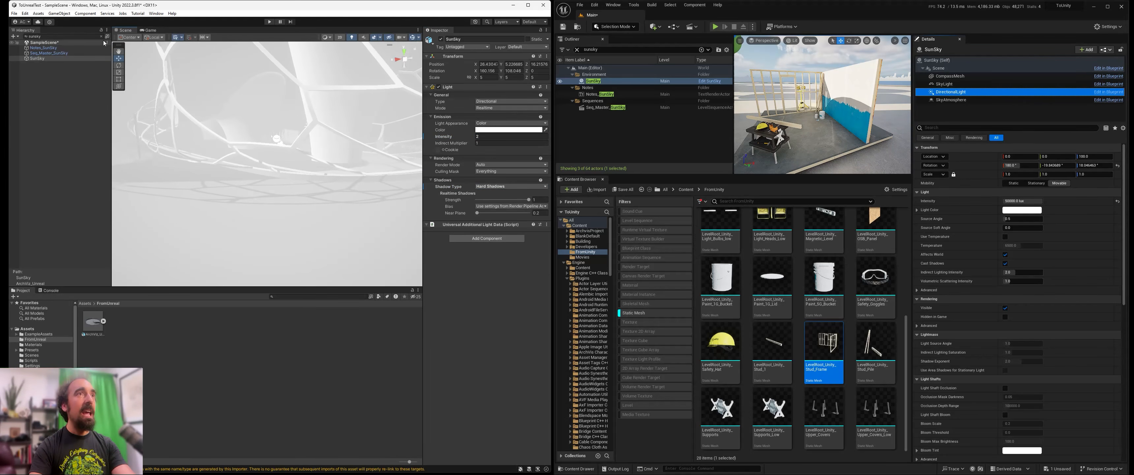
{"action": "type", "text": "d"}
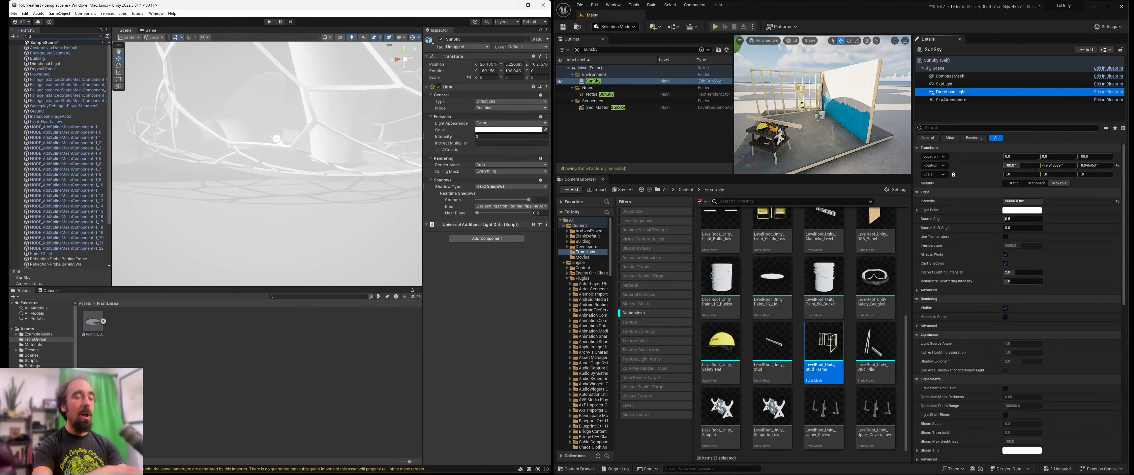
{"action": "type", "text": "irect"}
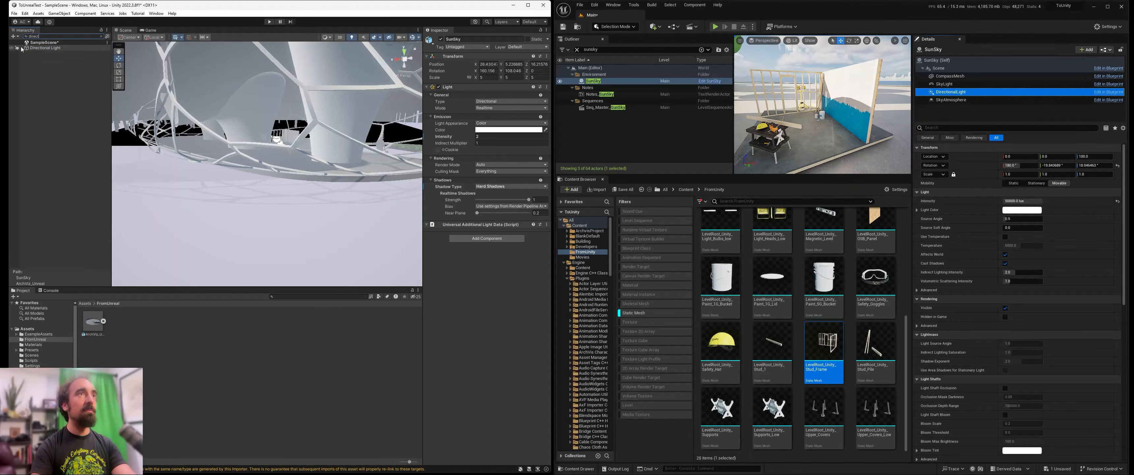
{"action": "left_click", "coordinate": [38, 49]}
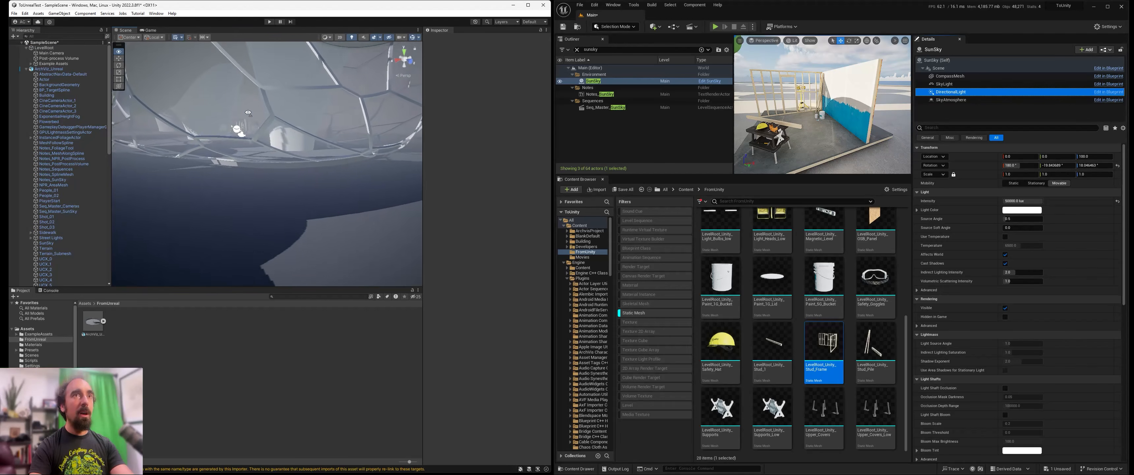
- Examine the surroundings of the imported building and the example assets in Unity, and compare them with the same area in Unreal
{"action": "key", "text": "w"}
{"action": "scroll", "coordinate": [264, 128], "scroll_direction": "up", "scroll_amount": 3}
{"action": "right_click_drag", "start_coordinate": [241, 128], "coordinate": [330, 123]}
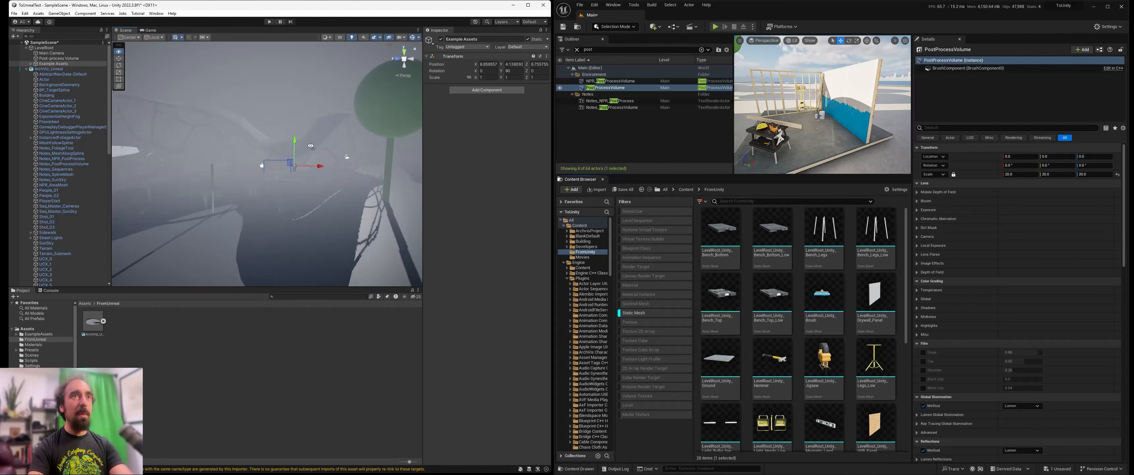
{"action": "right_click_drag", "start_coordinate": [308, 141], "coordinate": [184, 146]}
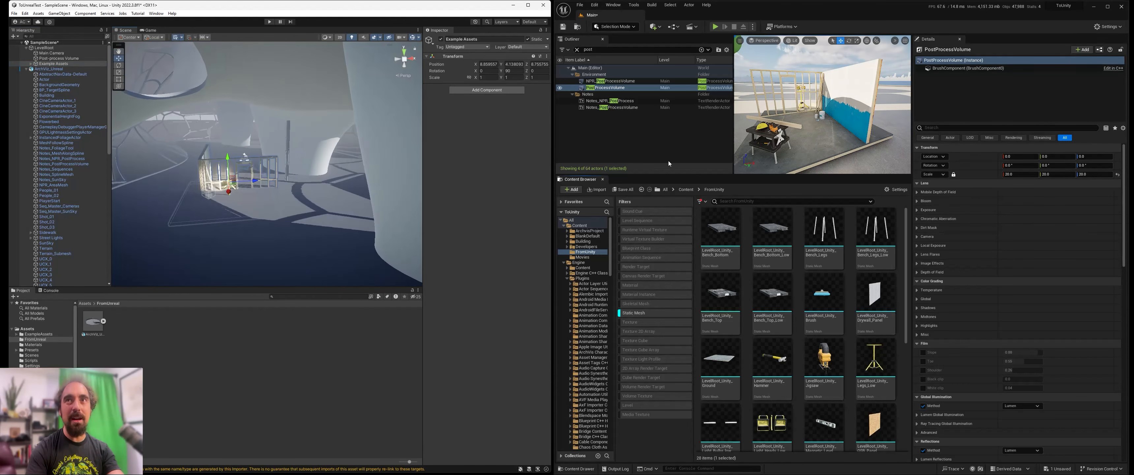
{"action": "right_click_drag", "start_coordinate": [764, 152], "coordinate": [699, 154]}
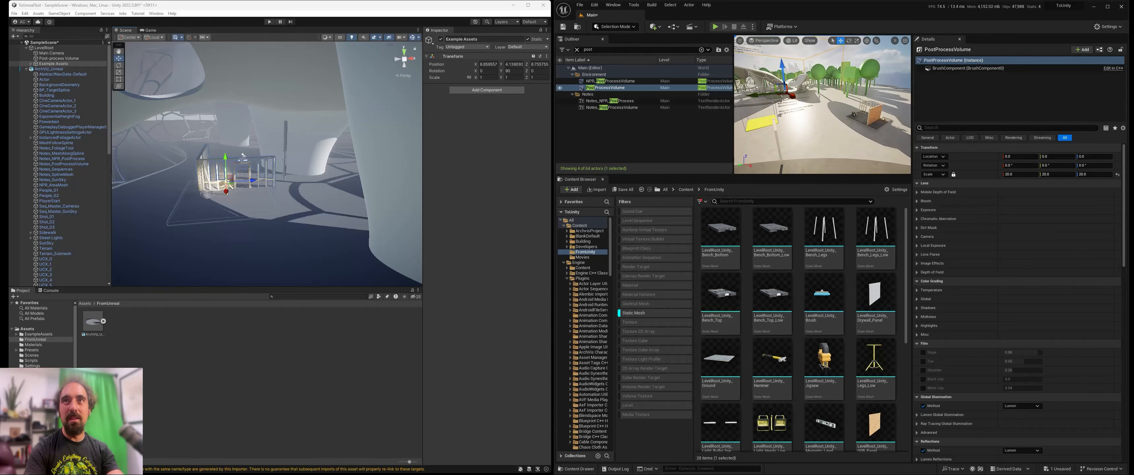
{"action": "right_click_drag", "start_coordinate": [845, 118], "coordinate": [847, 118]}
{"action": "scroll", "coordinate": [346, 164], "scroll_direction": "down", "scroll_amount": 3}
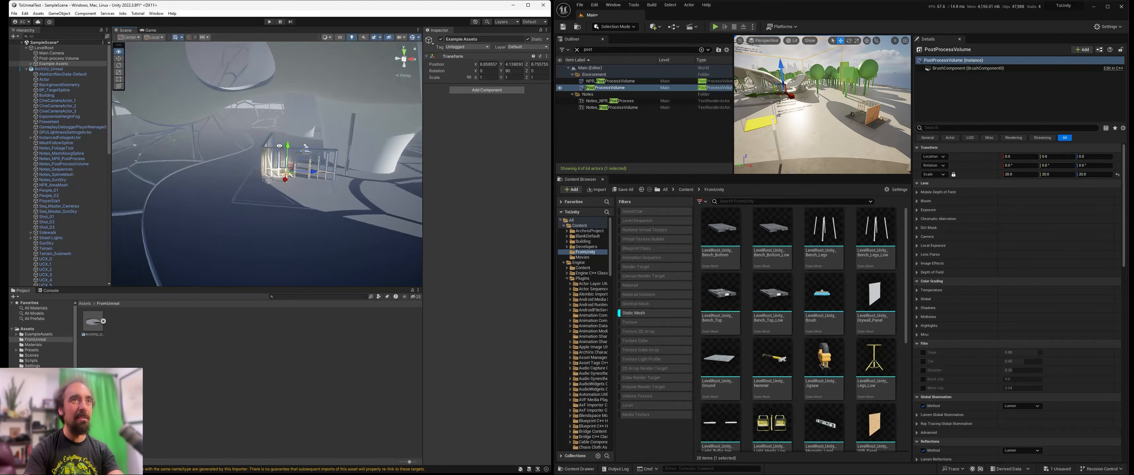
- Move the Example Assets group in Unity horizontally to an X position of about -11, and compare the haze in both editors
{"action": "left_click_drag", "start_coordinate": [344, 146], "coordinate": [253, 156], "text": "alt"}
{"action": "scroll", "coordinate": [251, 156], "scroll_direction": "down", "scroll_amount": 6}
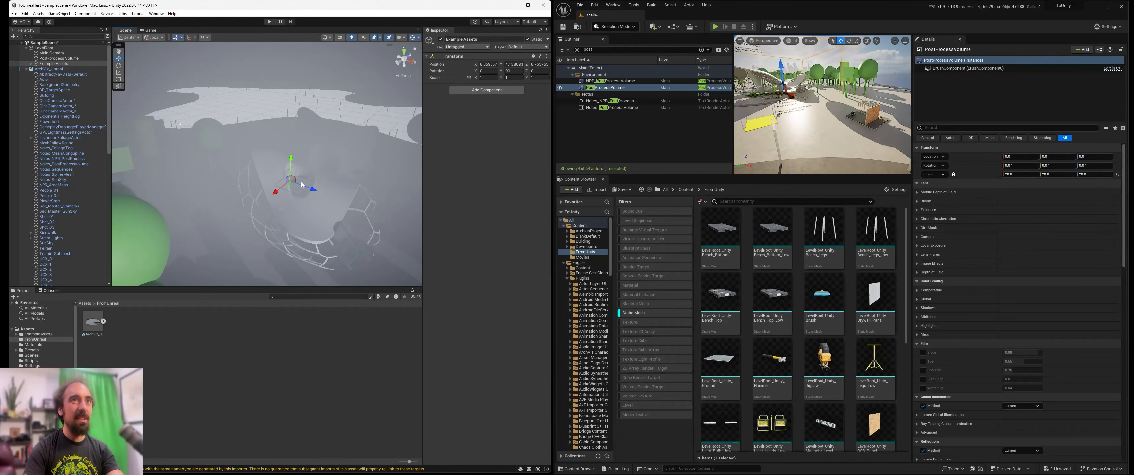
{"action": "left_click_drag", "start_coordinate": [291, 188], "coordinate": [164, 180]}
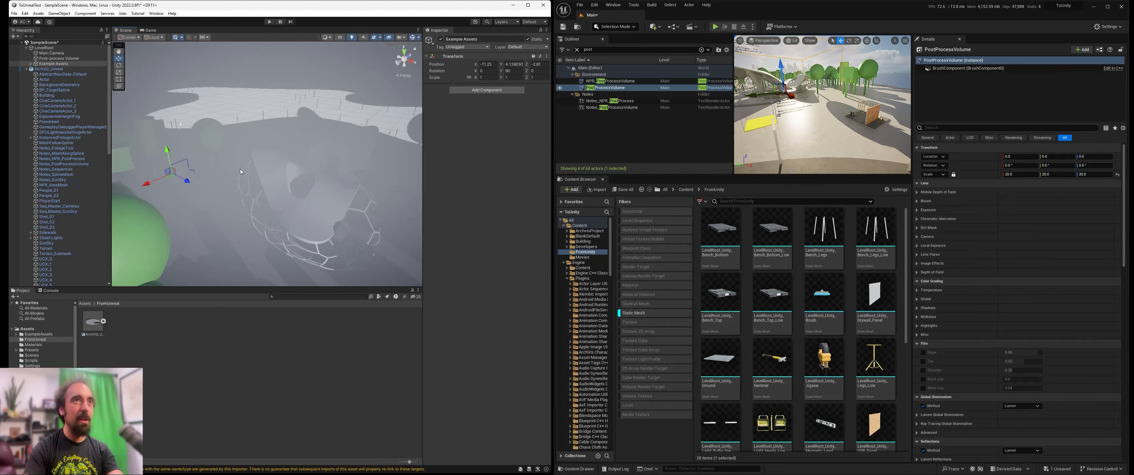
{"action": "mouse_move", "coordinate": [240, 169]}
{"action": "right_mouse_down"}
{"action": "mouse_move", "coordinate": [165, 164]}
{"action": "mouse_move", "coordinate": [260, 165]}
{"action": "right_mouse_up"}
{"action": "right_click_drag", "start_coordinate": [819, 106], "coordinate": [814, 129]}
{"action": "key", "text": "s"}
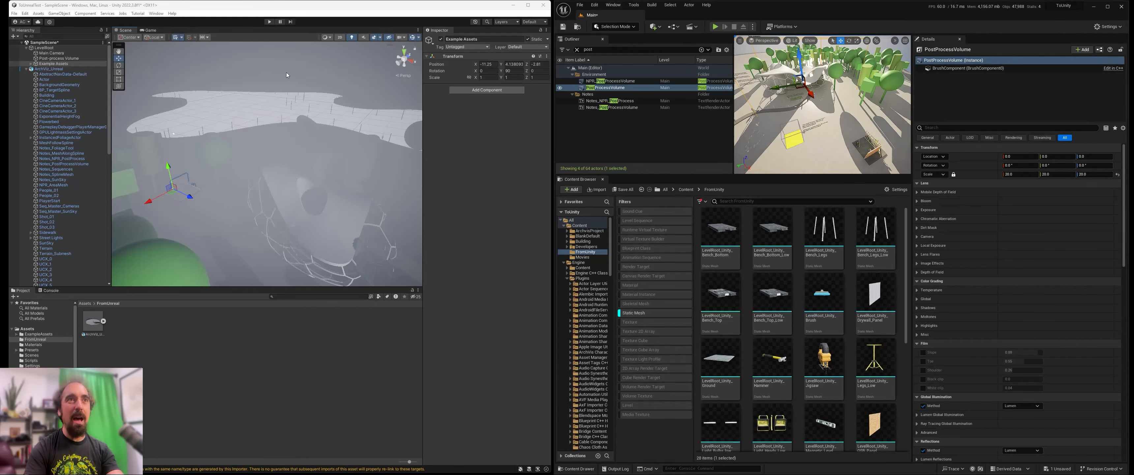
{"action": "right_click_drag", "start_coordinate": [230, 161], "coordinate": [242, 149]}
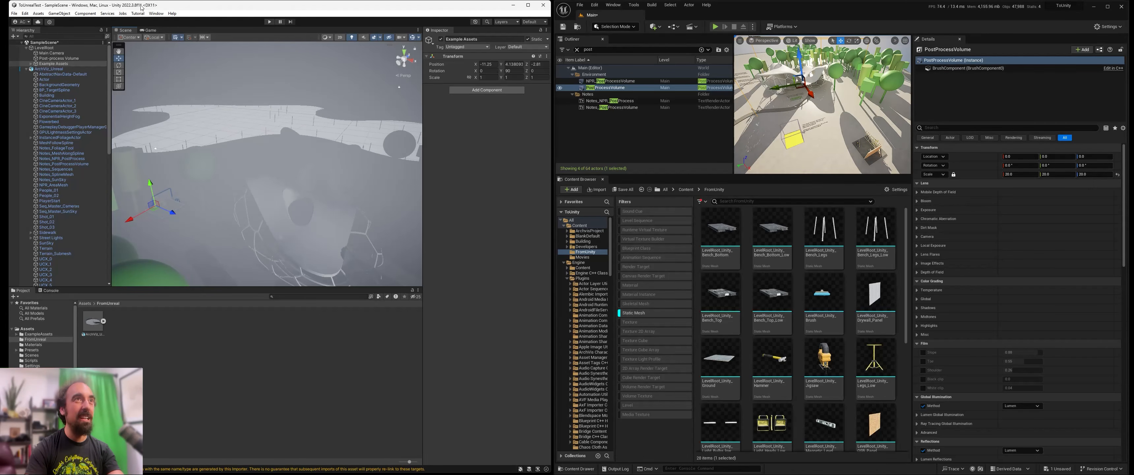
- Open Unity's Lighting settings and turn off Fog in the Environment settings
{"action": "left_click", "coordinate": [155, 13]}
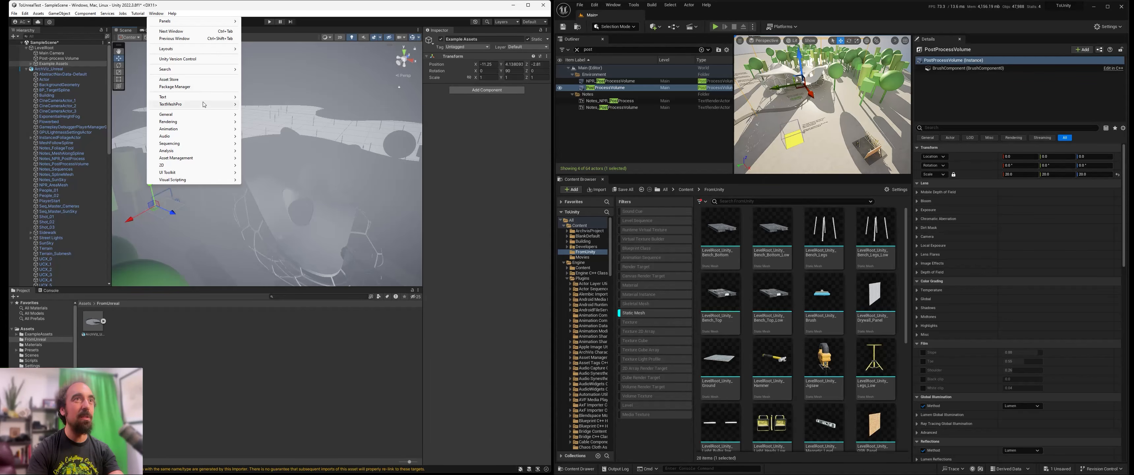
{"action": "mouse_move", "coordinate": [209, 125]}
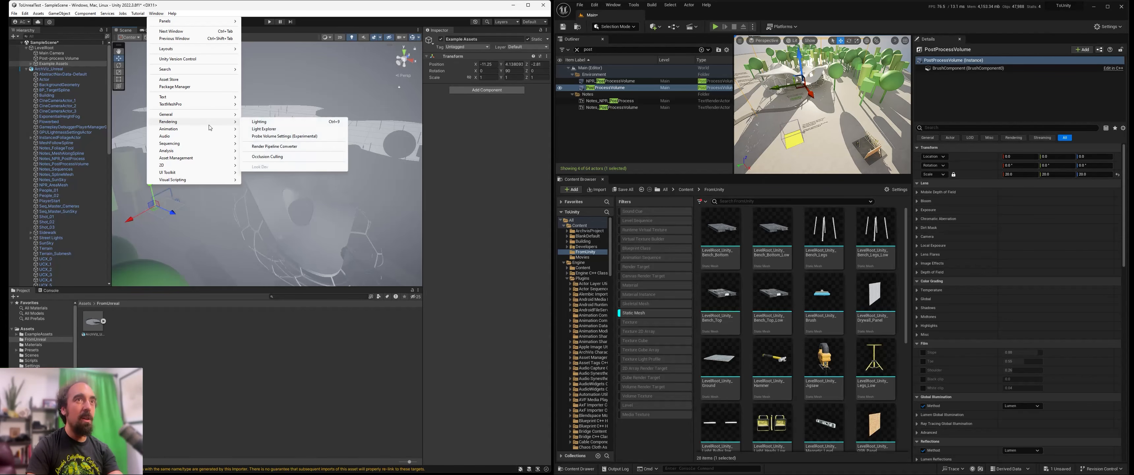
{"action": "left_click", "coordinate": [260, 122]}
{"action": "scroll", "coordinate": [318, 247], "scroll_direction": "down", "scroll_amount": 5}
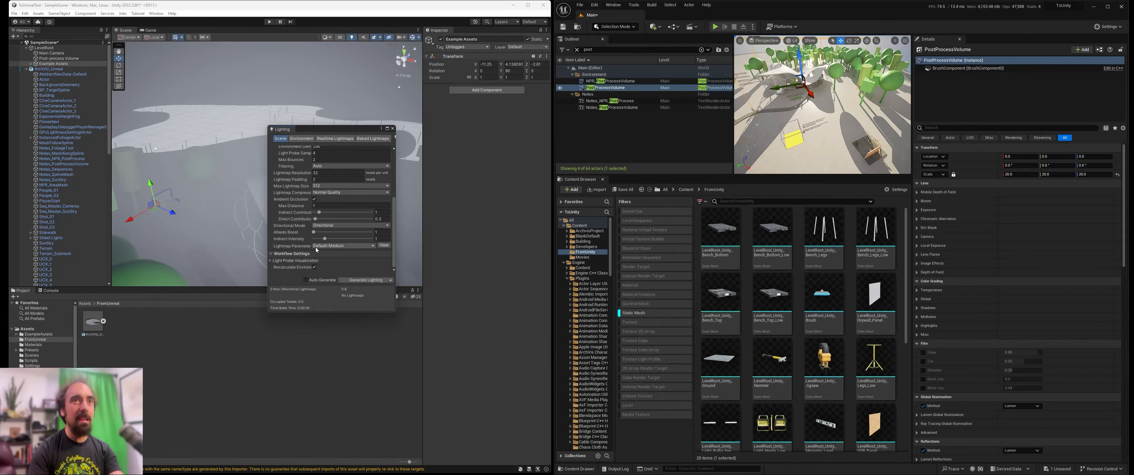
{"action": "left_click", "coordinate": [301, 138]}
{"action": "scroll", "coordinate": [286, 246], "scroll_direction": "down", "scroll_amount": 5}
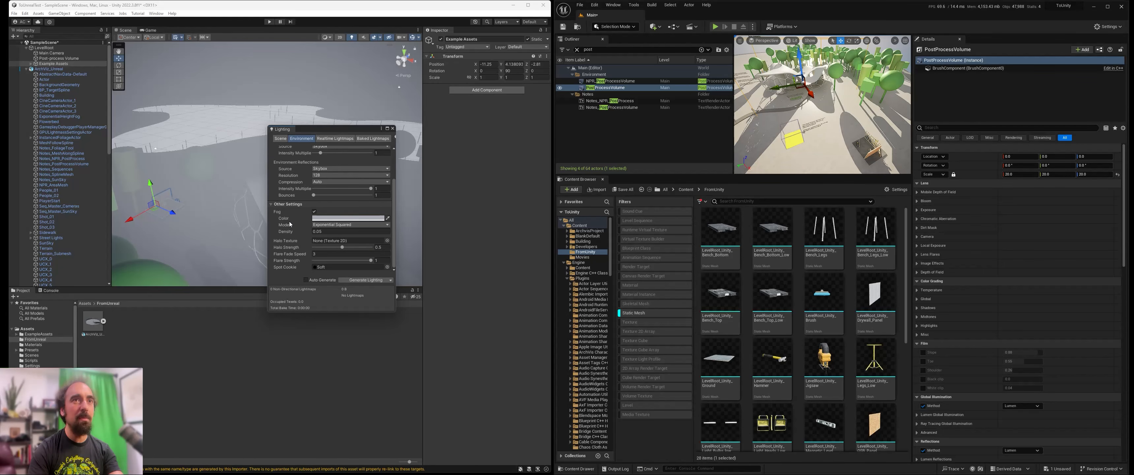
{"action": "left_click", "coordinate": [313, 212]}
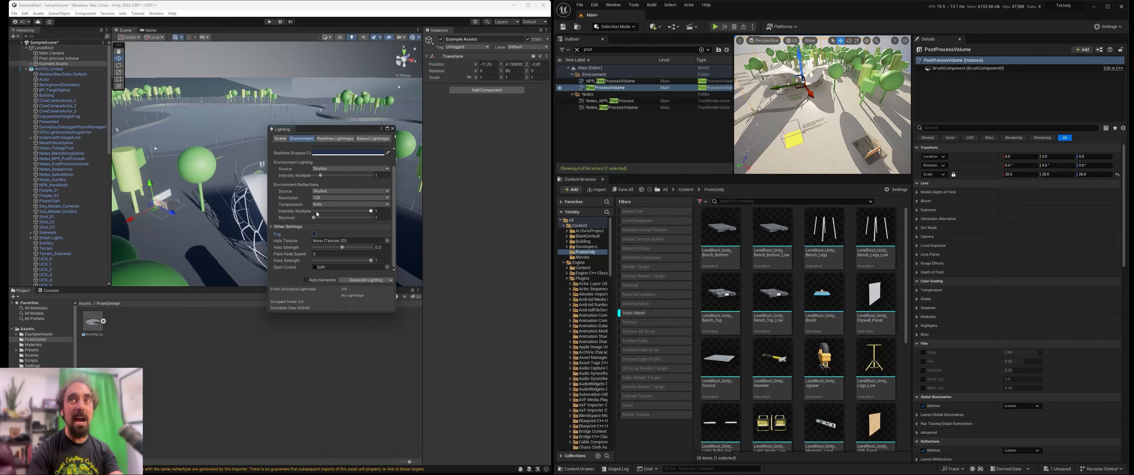
{"action": "scroll", "coordinate": [814, 116], "scroll_direction": "down", "scroll_amount": 3}
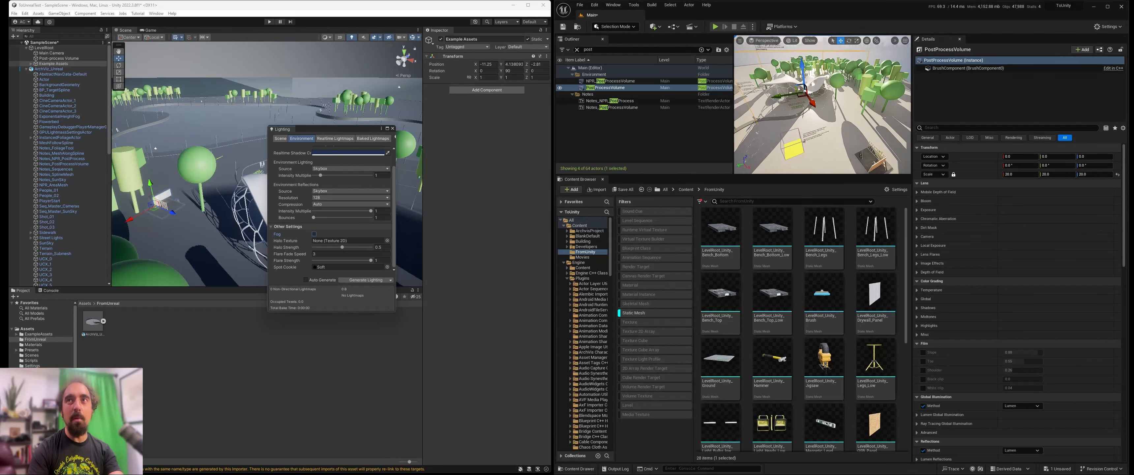
- Search Unreal's Outliner for "expo" and focus on the ExponentialHeightFog actor to show its fog settings
{"action": "left_click", "coordinate": [622, 50]}
{"action": "type", "text": "e"}
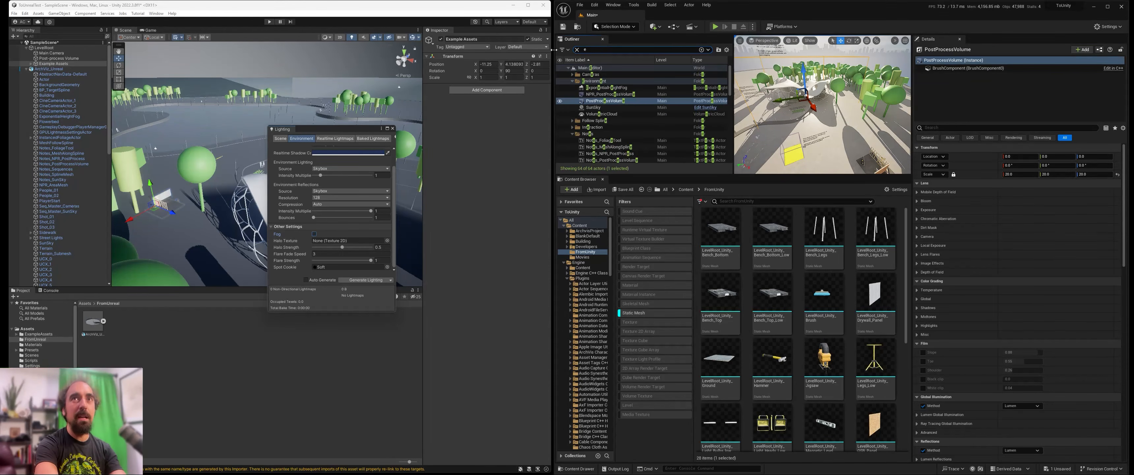
{"action": "type", "text": "xpo"}
{"action": "double_click", "coordinate": [632, 81]}
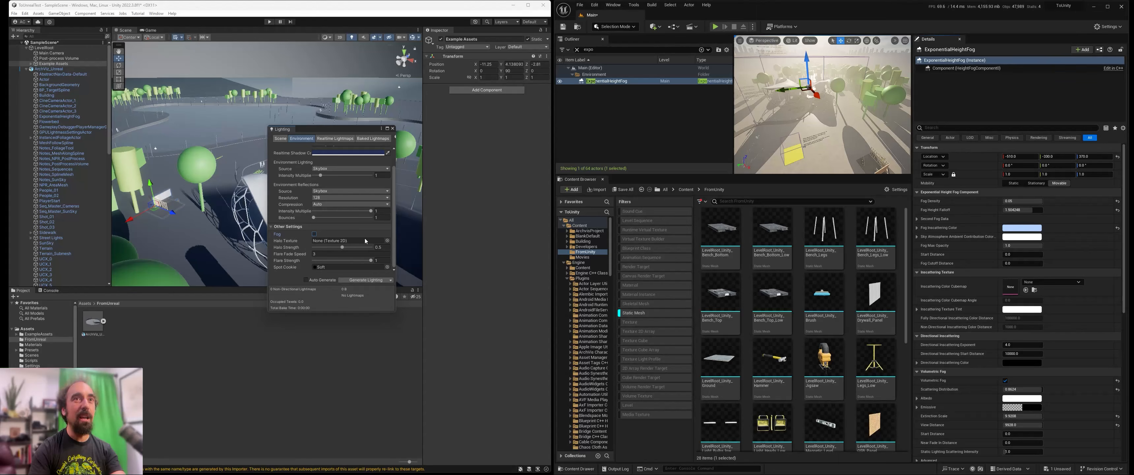
- Re-enable Unity's fog, set its density to 0.001 to test a thinner haze, and turn the fog off again
{"action": "left_click_drag", "start_coordinate": [325, 127], "coordinate": [339, 197]}
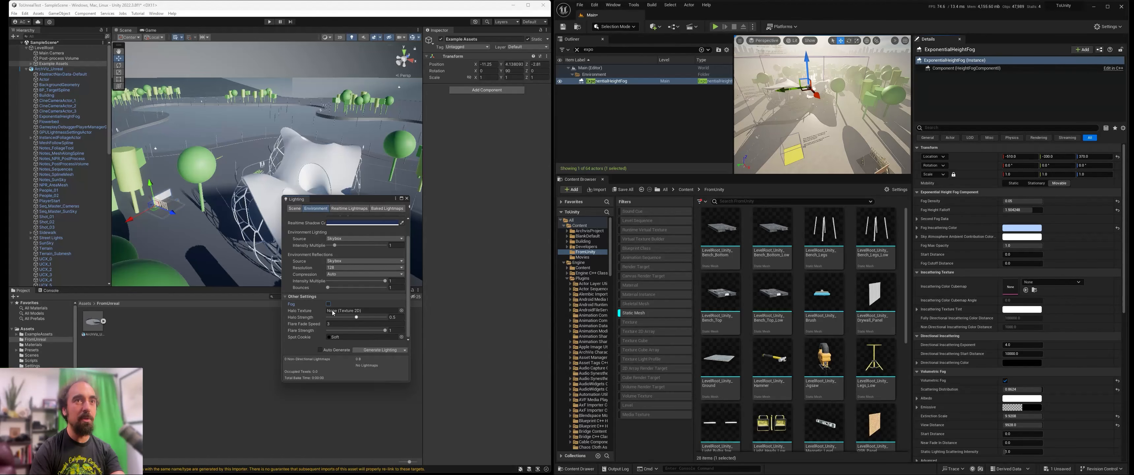
{"action": "left_click", "coordinate": [328, 303]}
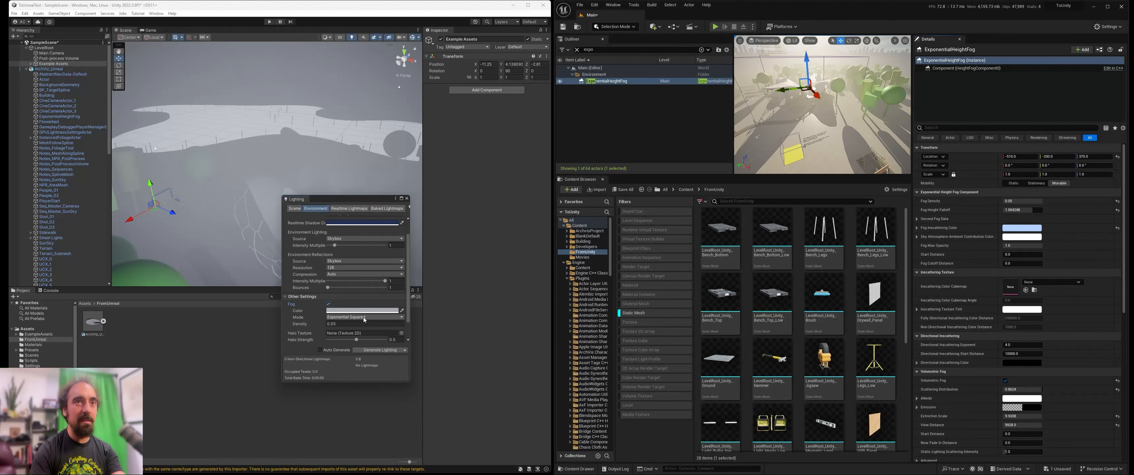
{"action": "left_click", "coordinate": [357, 323]}
{"action": "type", "text": "0.00"}
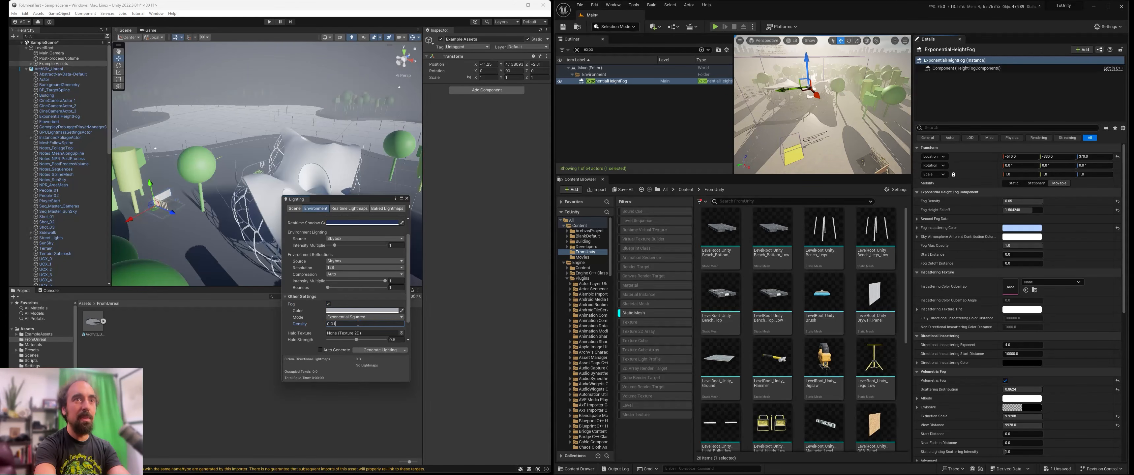
{"action": "type", "text": "1"}
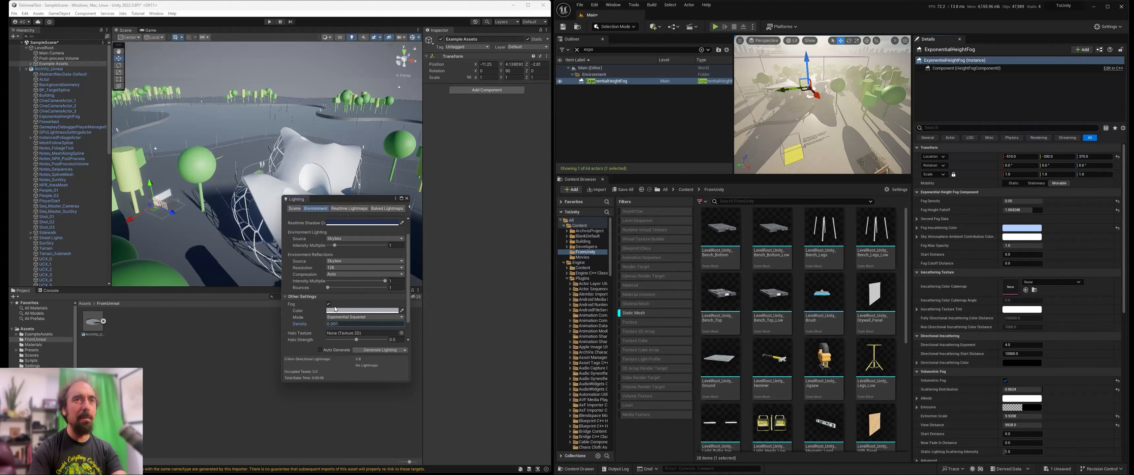
{"action": "left_click", "coordinate": [328, 303]}
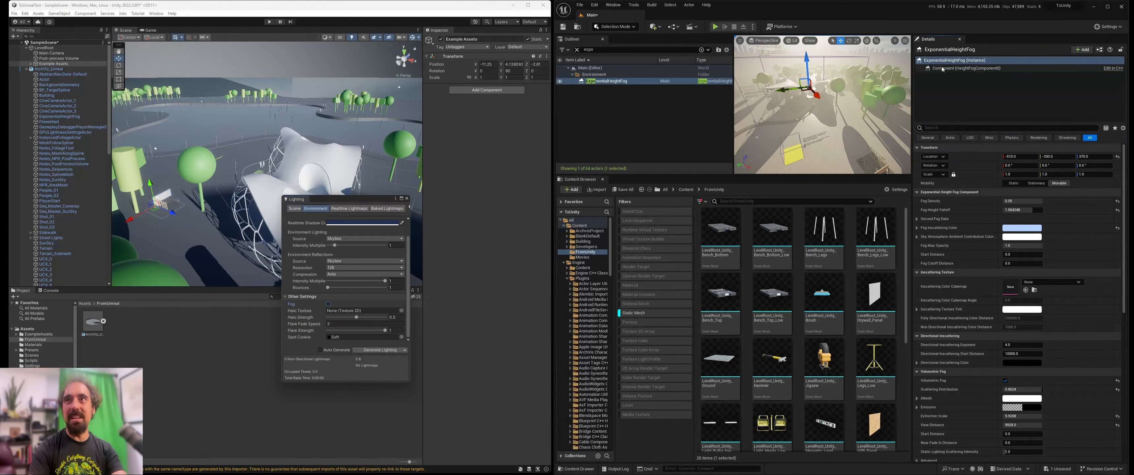
- Toggle the visibility of Unreal's ExponentialHeightFog actor off and on to compare the scene with and without fog
{"action": "left_click", "coordinate": [560, 81]}
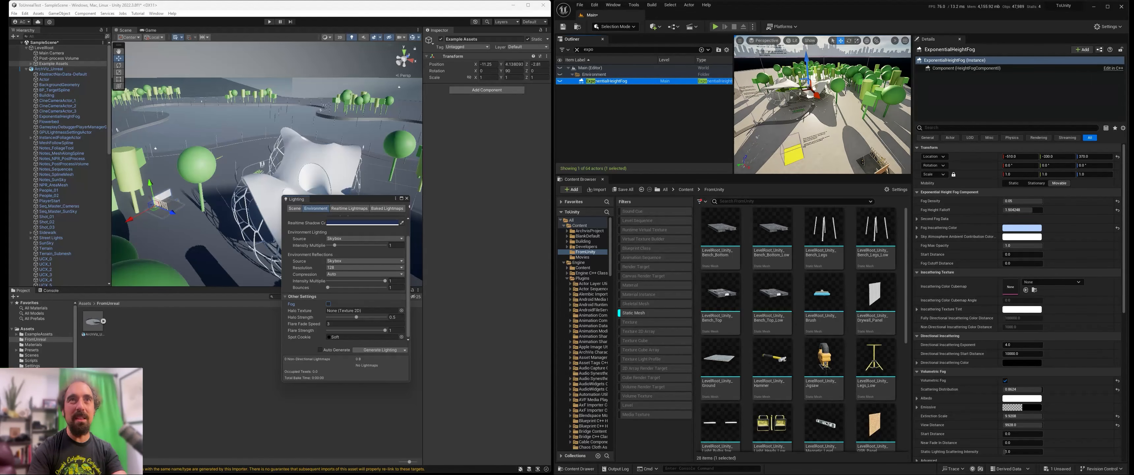
{"action": "left_click", "coordinate": [560, 81]}
{"action": "left_click", "coordinate": [560, 81]}
{"action": "left_click", "coordinate": [559, 81]}
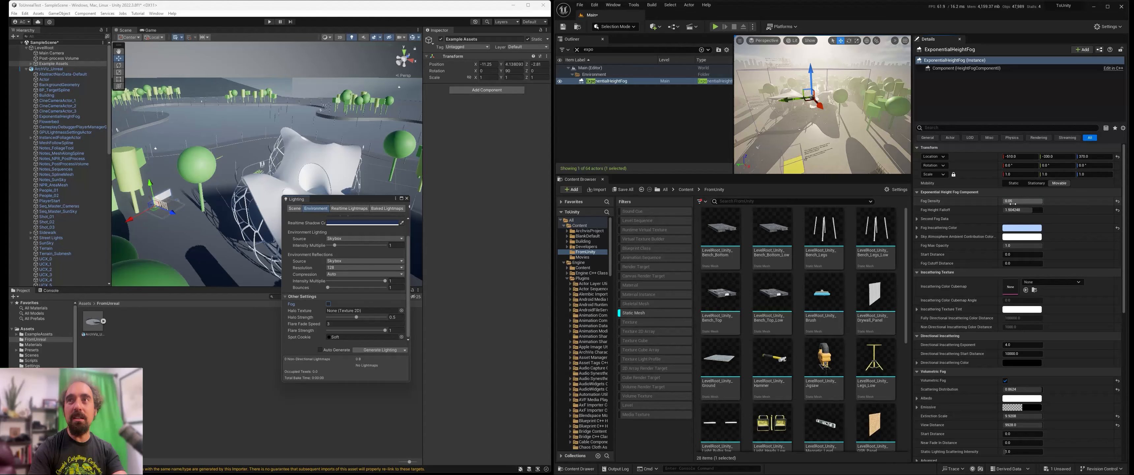
- Lower the ExponentialHeightFog's fog density slightly and reduce its volumetric scattering distribution to a negative value
{"action": "left_click_drag", "start_coordinate": [1011, 204], "coordinate": [1005, 203]}
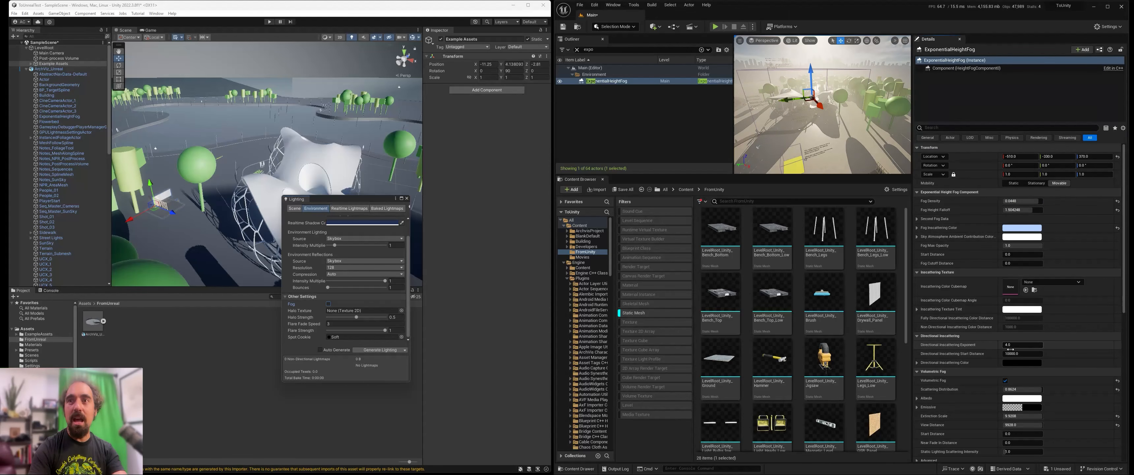
{"action": "mouse_move", "coordinate": [1014, 391]}
{"action": "left_mouse_down"}
{"action": "mouse_move", "coordinate": [1030, 390]}
{"action": "mouse_move", "coordinate": [1004, 390]}
{"action": "left_mouse_up"}
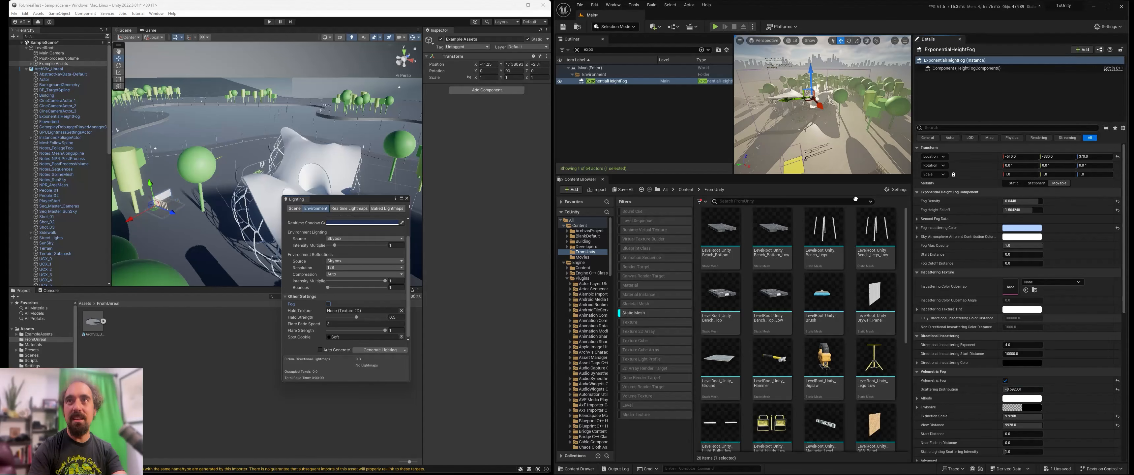
{"action": "right_click_drag", "start_coordinate": [847, 149], "coordinate": [835, 139]}
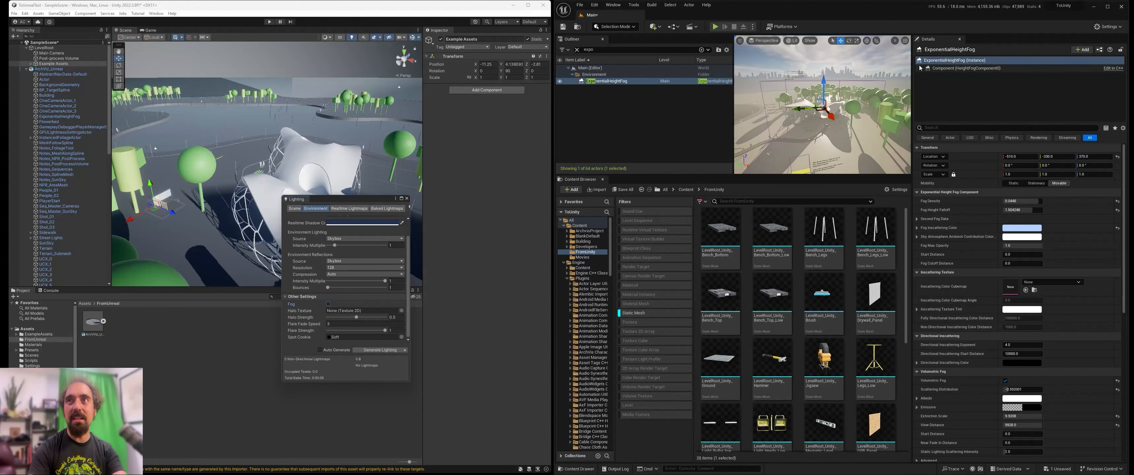
- Hide and show Unreal's ExponentialHeightFog actor again to check the effect of the adjusted fog settings
{"action": "left_click", "coordinate": [560, 81]}
{"action": "left_click", "coordinate": [560, 82]}
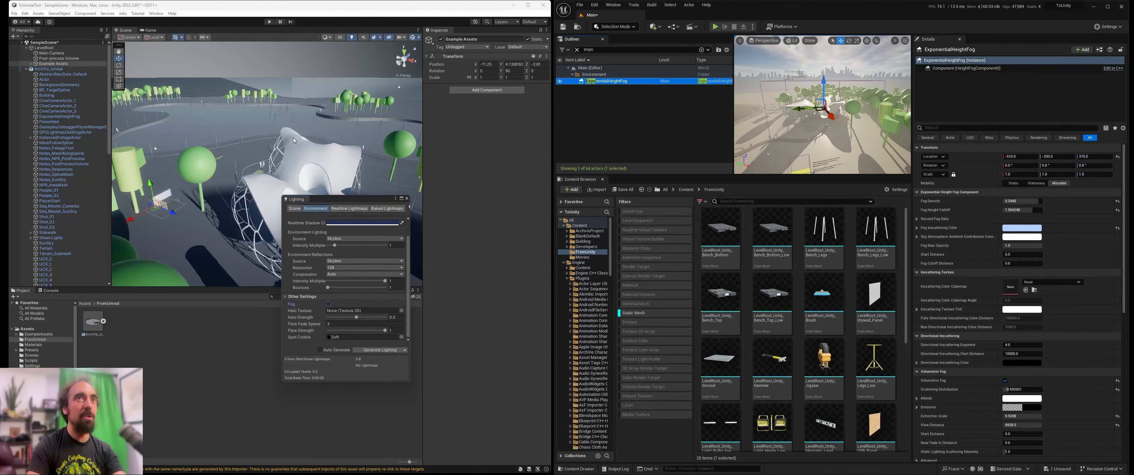
- Select the BackgroundGeometry backdrop in Unity's scene and find the matching mesh in Unreal by searching the Outliner for "back"
{"action": "right_click_drag", "start_coordinate": [299, 143], "coordinate": [246, 79]}
{"action": "left_click", "coordinate": [235, 85]}
{"action": "left_click", "coordinate": [244, 74]}
{"action": "left_click", "coordinate": [246, 74]}
{"action": "left_click", "coordinate": [247, 75]}
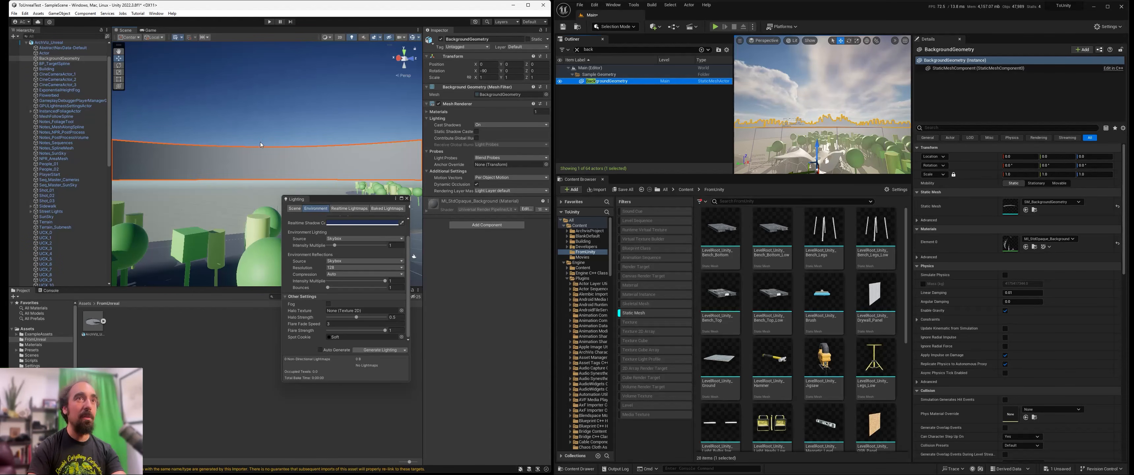
- Examine the BackgroundGeometry backdrop from several angles in Unity and compare it with the skyline in a temporarily enlarged Unreal viewport
{"action": "right_click_drag", "start_coordinate": [260, 142], "coordinate": [355, 167]}
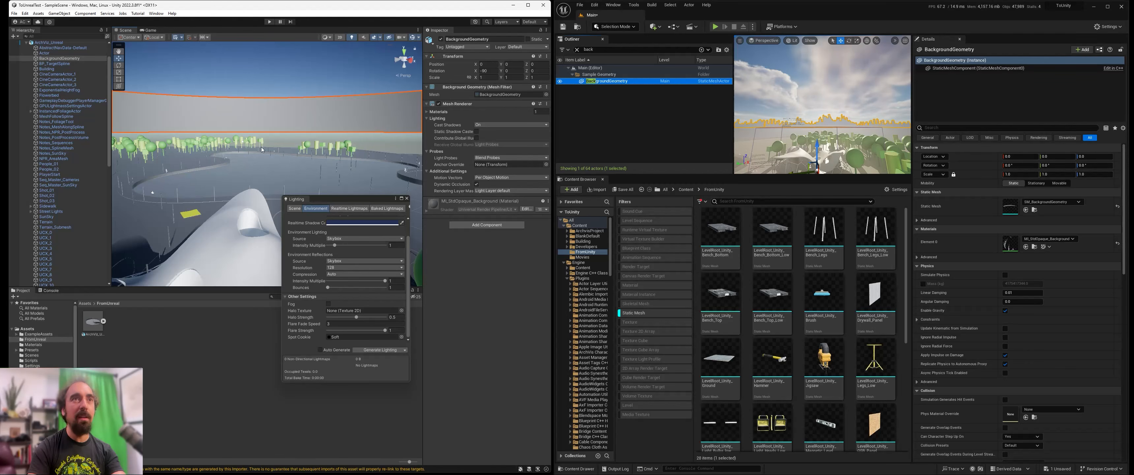
{"action": "right_click_drag", "start_coordinate": [262, 150], "coordinate": [170, 145]}
{"action": "mouse_move", "coordinate": [454, 139]}
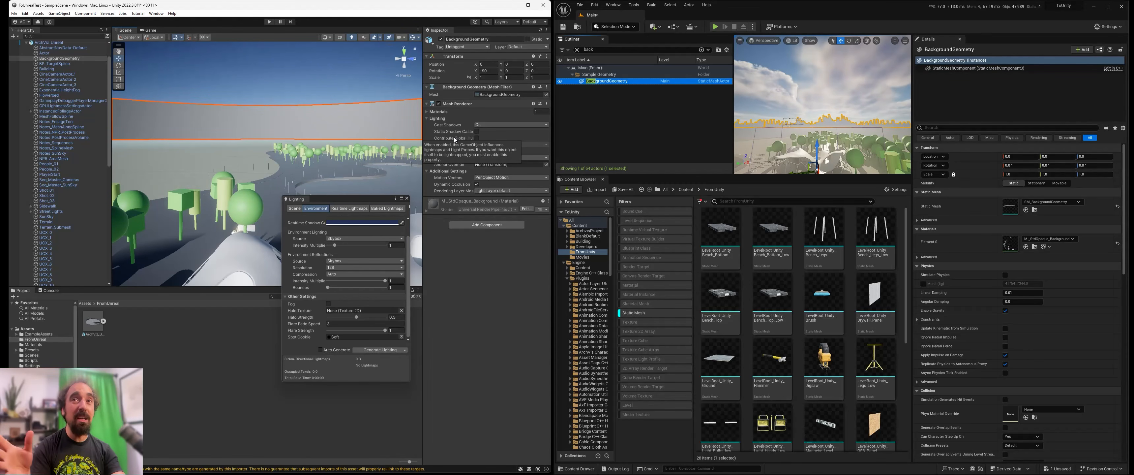
{"action": "right_click_drag", "start_coordinate": [299, 136], "coordinate": [344, 127]}
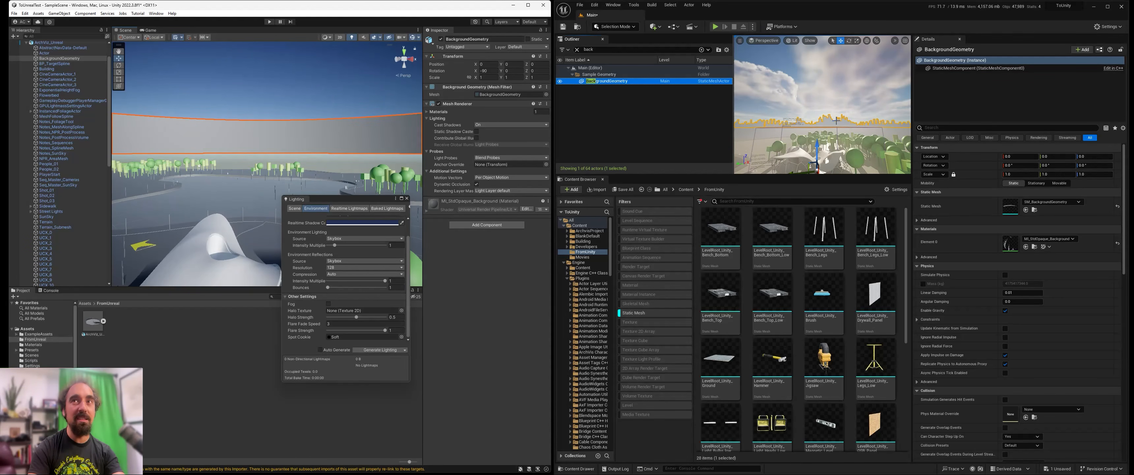
{"action": "left_click_drag", "start_coordinate": [814, 175], "coordinate": [814, 324]}
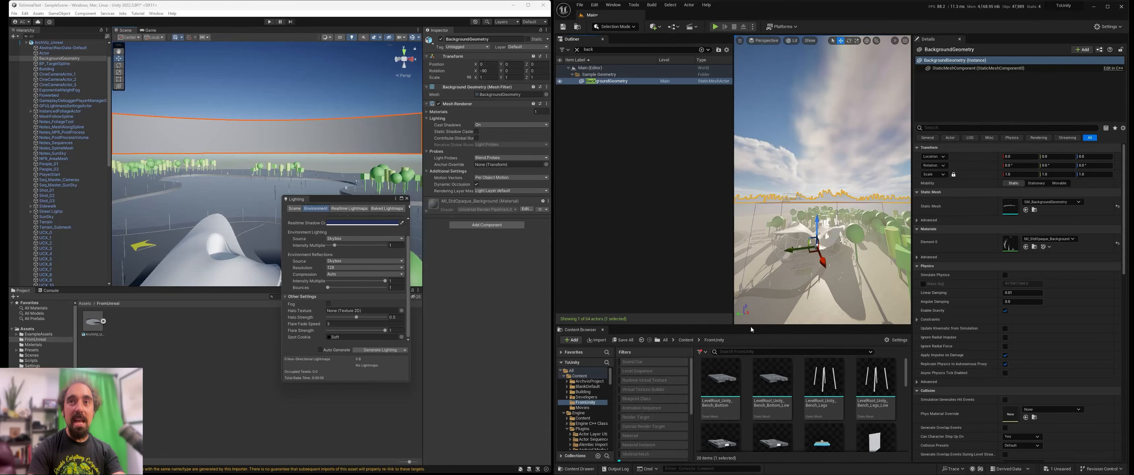
{"action": "left_click_drag", "start_coordinate": [749, 326], "coordinate": [731, 196]}
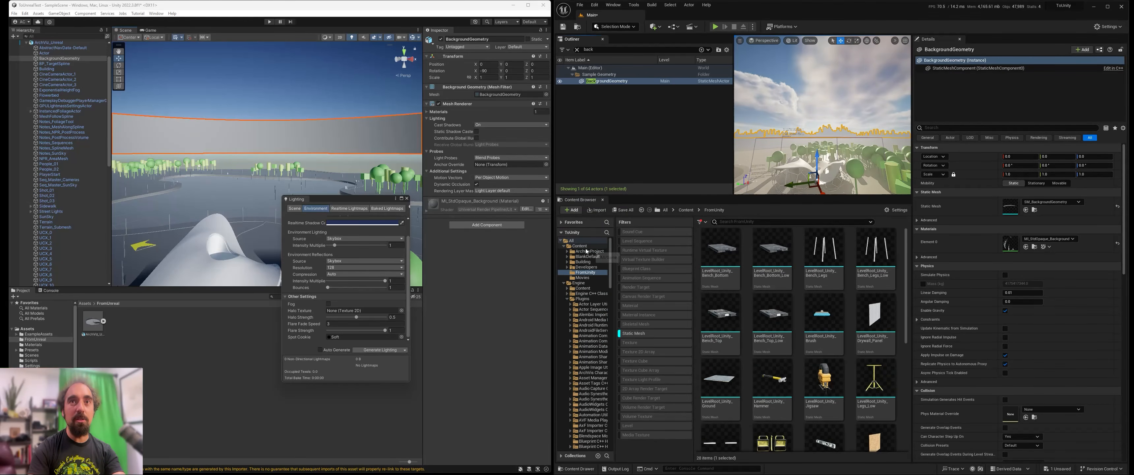
- Show the contents of Unreal's Building folder, replacing the Static Mesh filter with the Texture filter
{"action": "left_click", "coordinate": [585, 247]}
{"action": "left_click", "coordinate": [585, 262]}
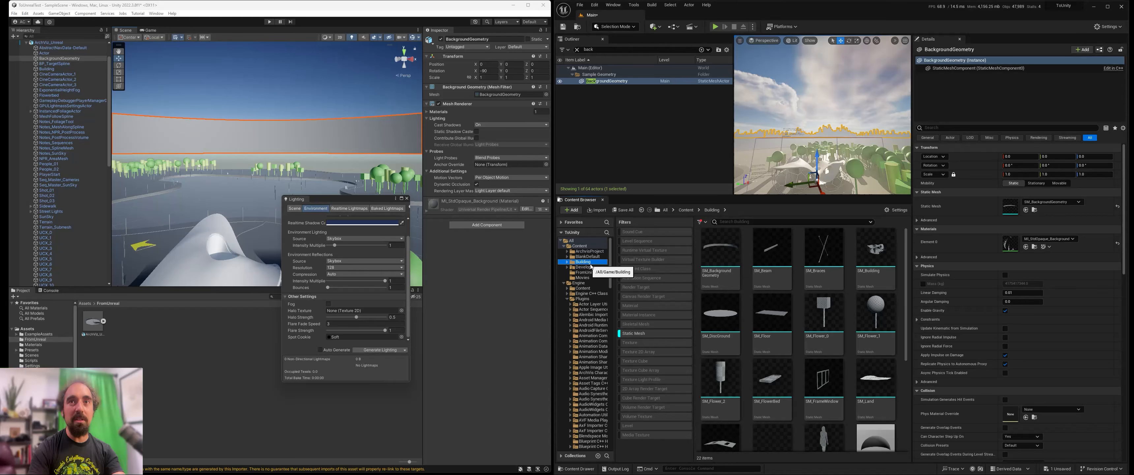
{"action": "left_click", "coordinate": [634, 335]}
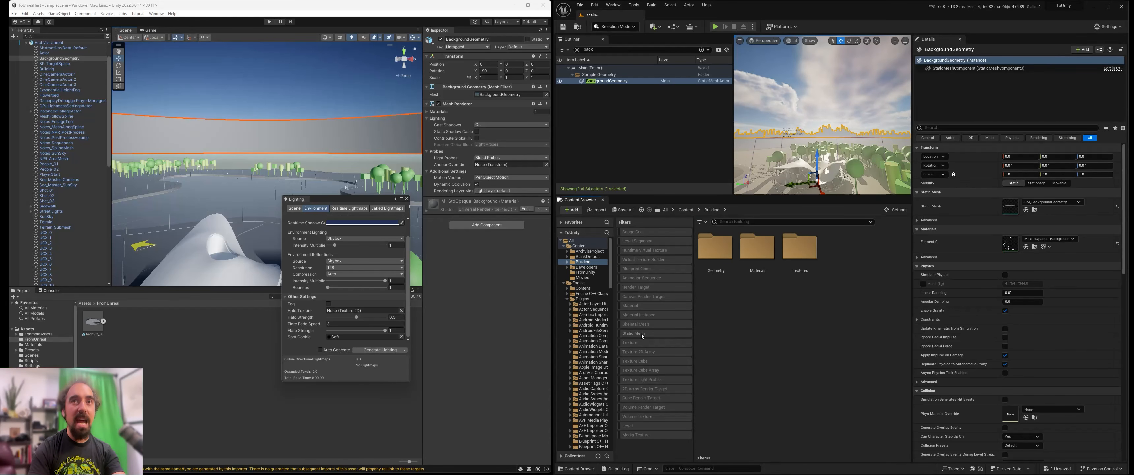
{"action": "left_click", "coordinate": [650, 344]}
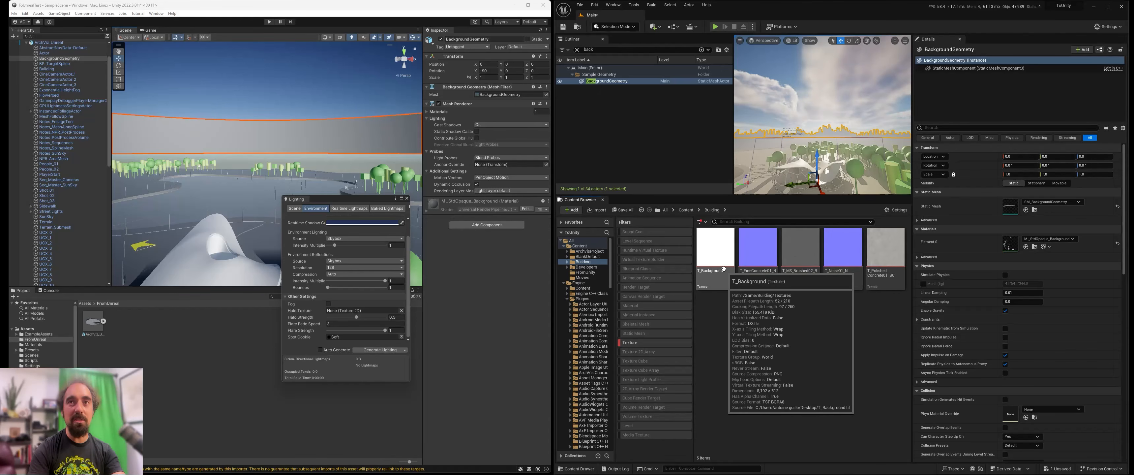
- Open the T_Background texture in its editor to examine the skyline image, and close the editor
{"action": "left_click", "coordinate": [715, 253]}
{"action": "double_click", "coordinate": [716, 253]}
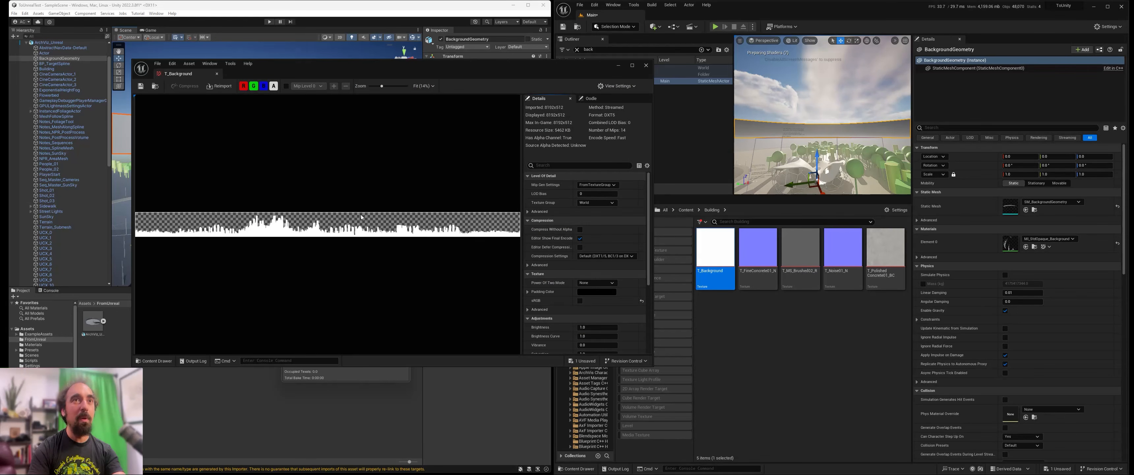
{"action": "key", "text": "alt+F4"}
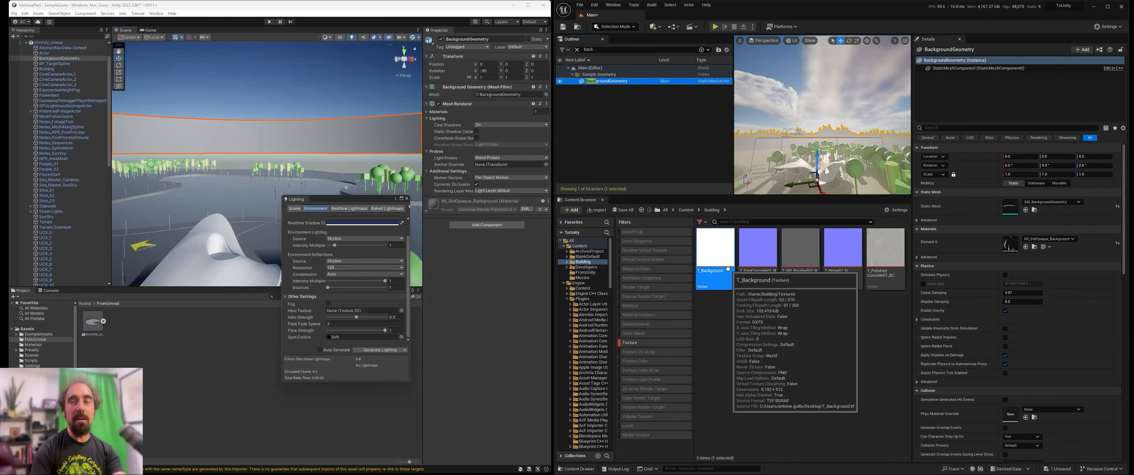
- Export all five textures of the Building folder as PNG files into the FromUnreal folder on disk
{"action": "left_click", "coordinate": [882, 252], "text": "shift"}
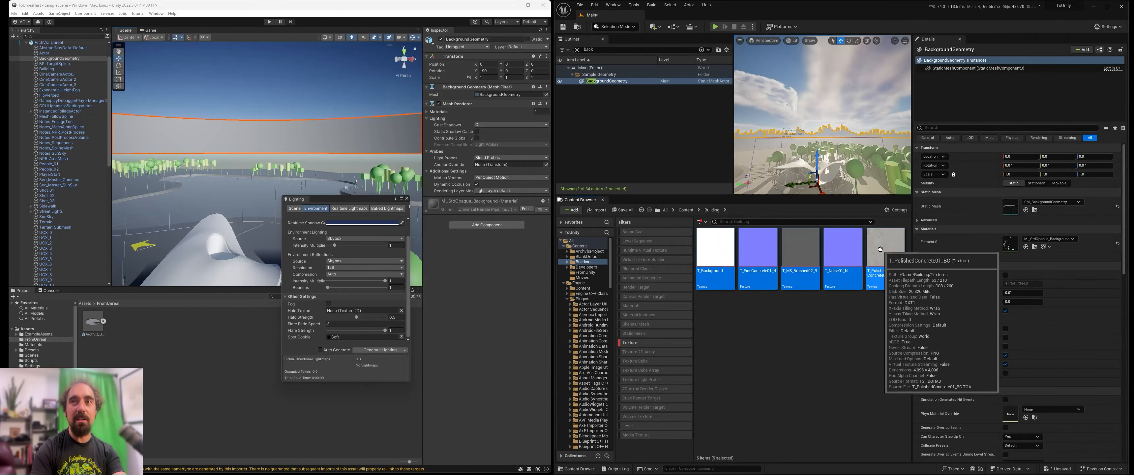
{"action": "right_click", "coordinate": [881, 252]}
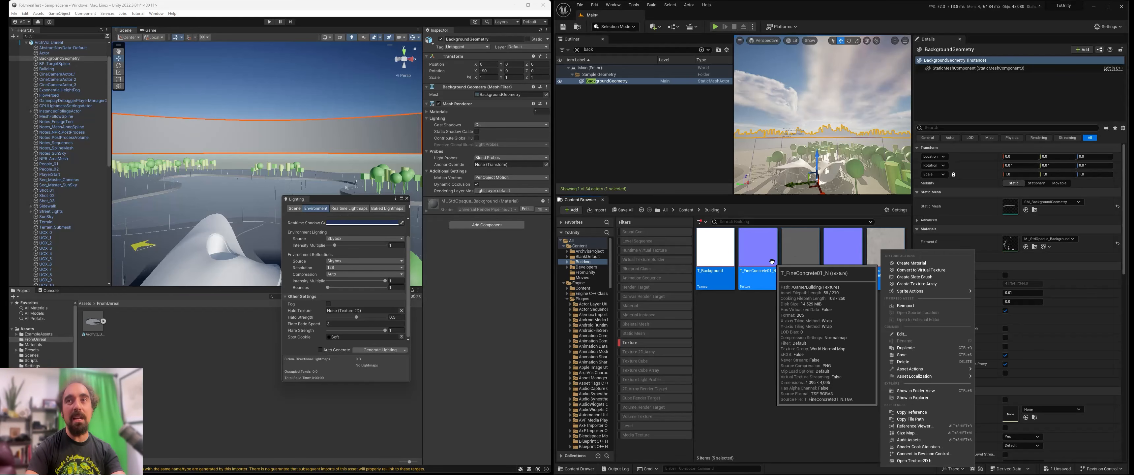
{"action": "mouse_move", "coordinate": [927, 369]}
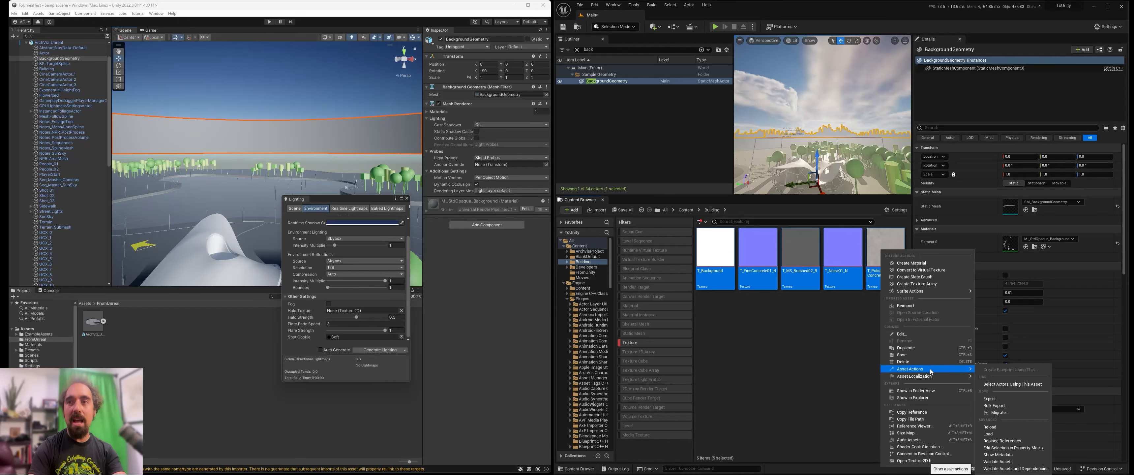
{"action": "left_click", "coordinate": [981, 397]}
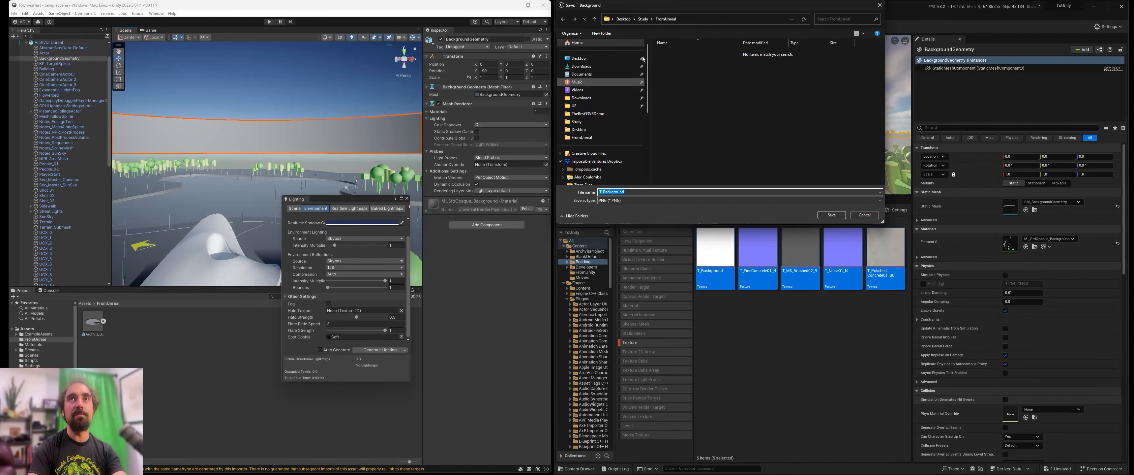
{"action": "left_click", "coordinate": [827, 216]}
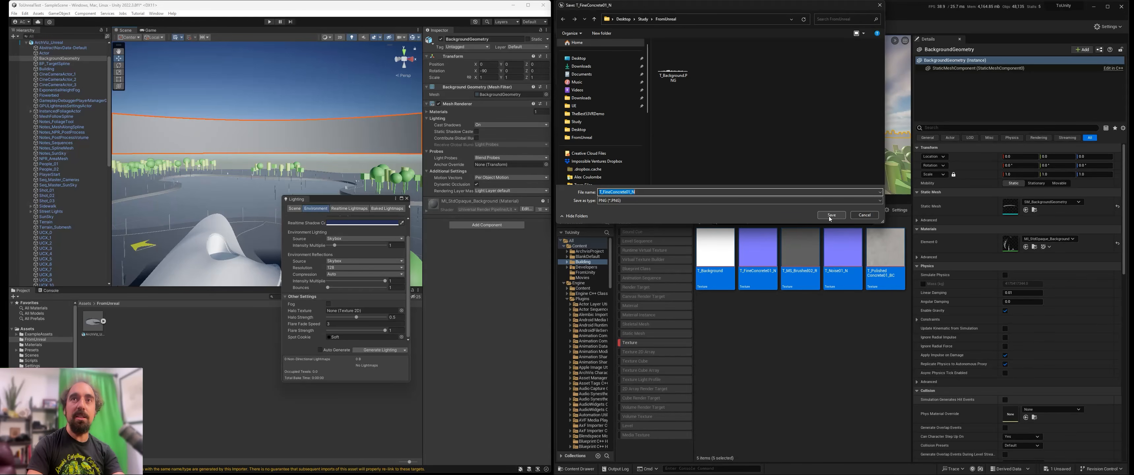
{"action": "left_click", "coordinate": [830, 216]}
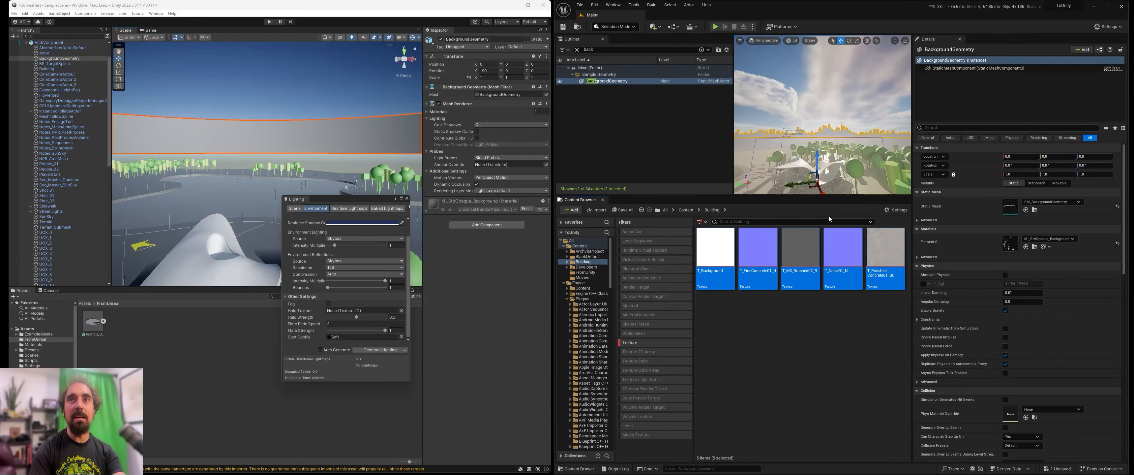
{"action": "left_click", "coordinate": [685, 201]}
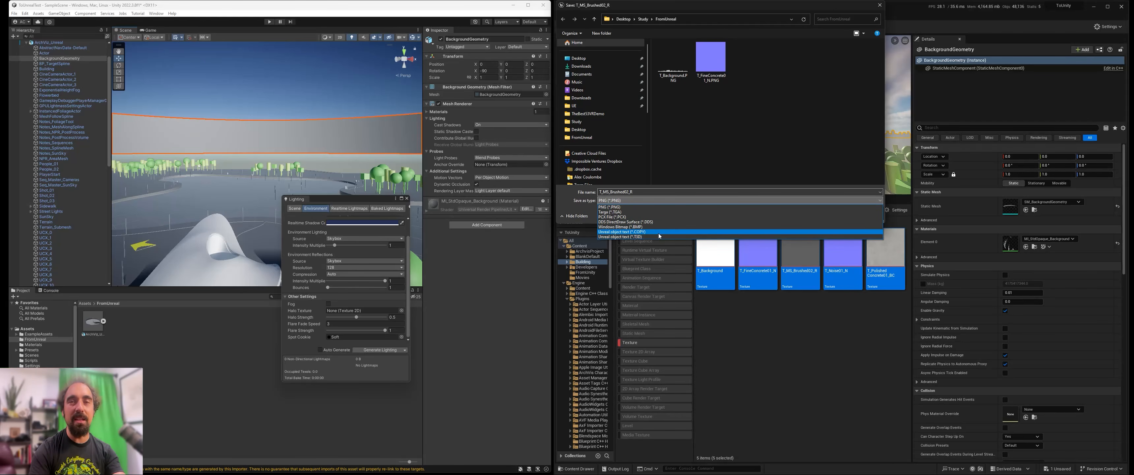
{"action": "left_click", "coordinate": [651, 207]}
{"action": "left_click", "coordinate": [830, 215]}
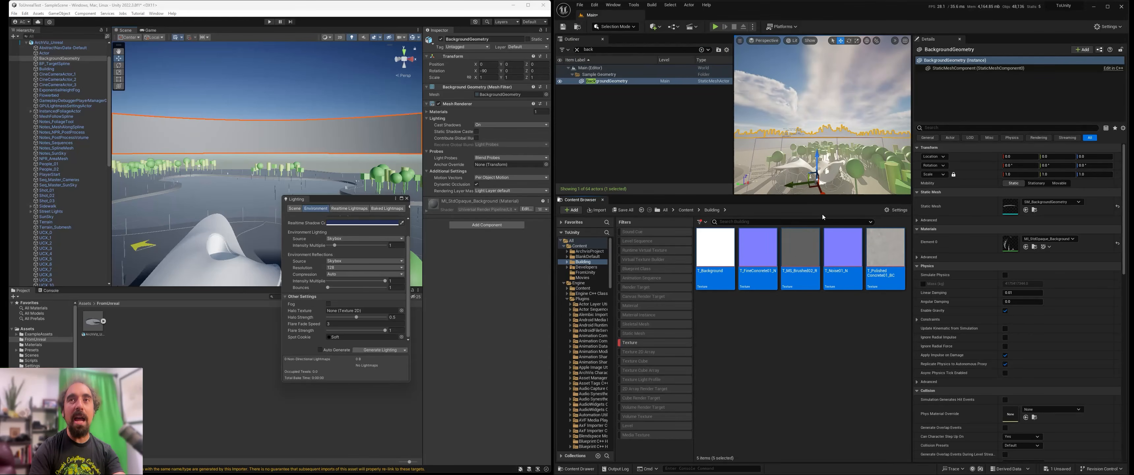
{"action": "left_click", "coordinate": [825, 218]}
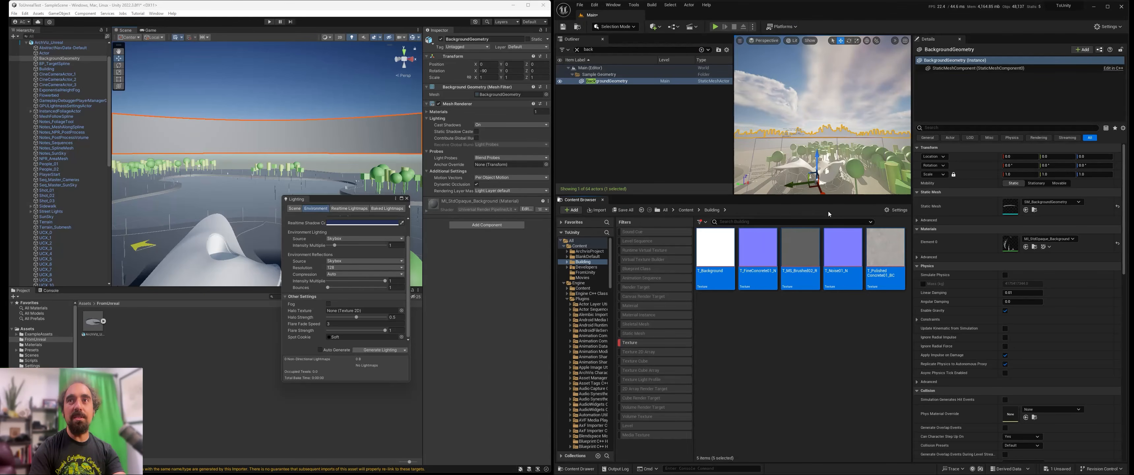
{"action": "left_click", "coordinate": [828, 212]}
- Close Unity's Lighting window, switch to File Explorer and open the FromUnreal folder inside Study
{"action": "left_click", "coordinate": [407, 198]}
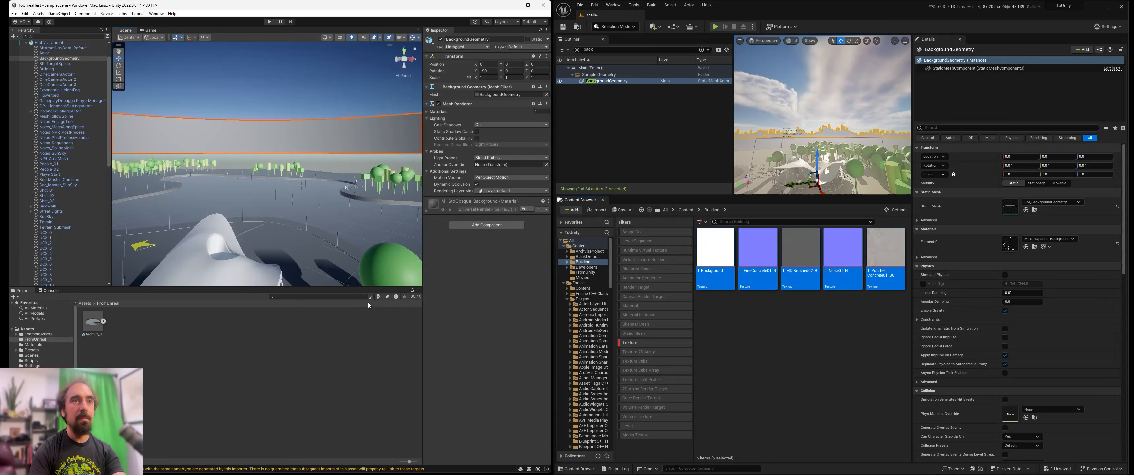
{"action": "left_click", "coordinate": [139, 326]}
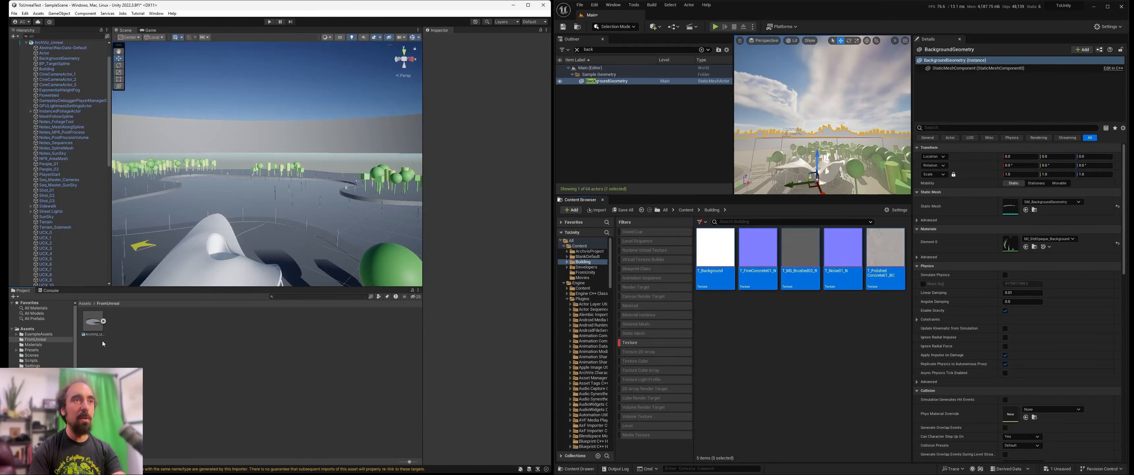
{"action": "key", "text": "super"}
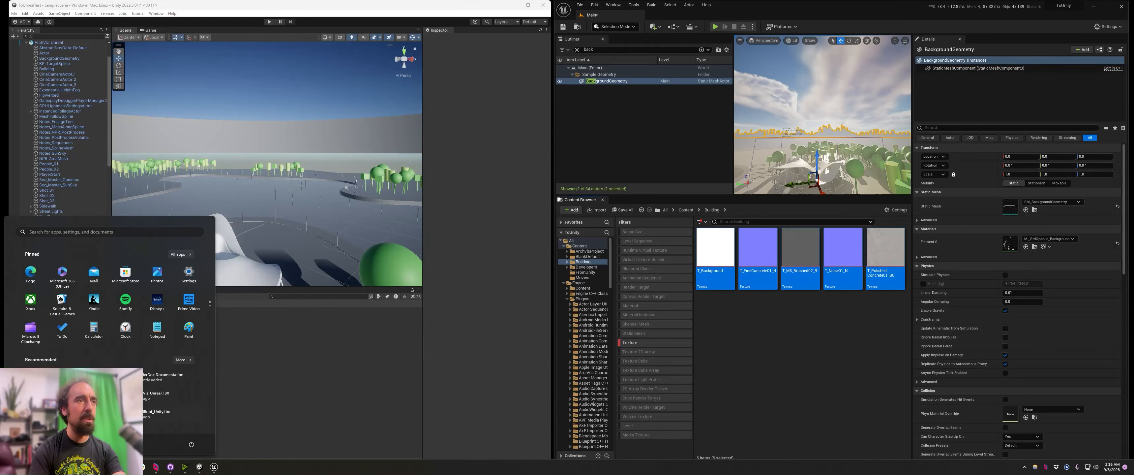
{"action": "key", "text": "super"}
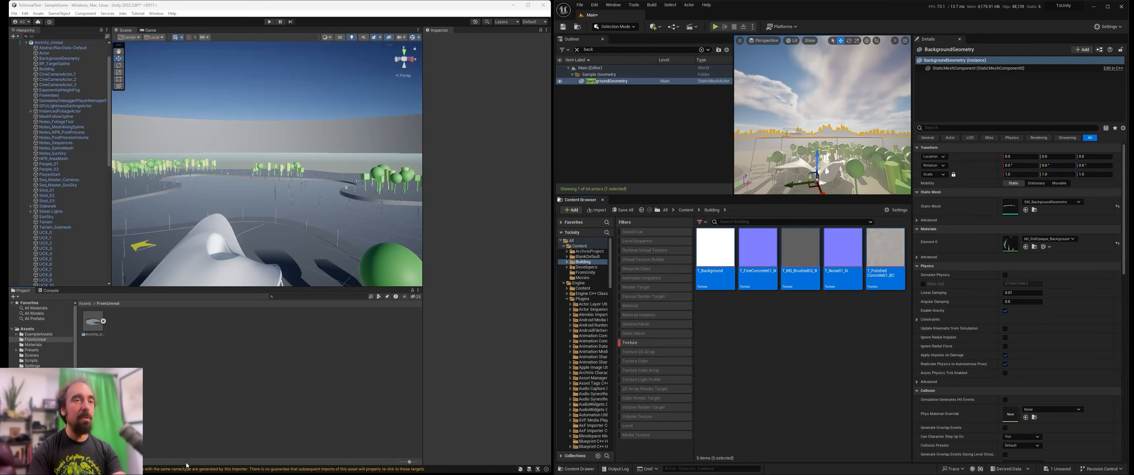
{"action": "key", "text": "super"}
{"action": "left_click", "coordinate": [170, 466]}
{"action": "left_click", "coordinate": [247, 138]}
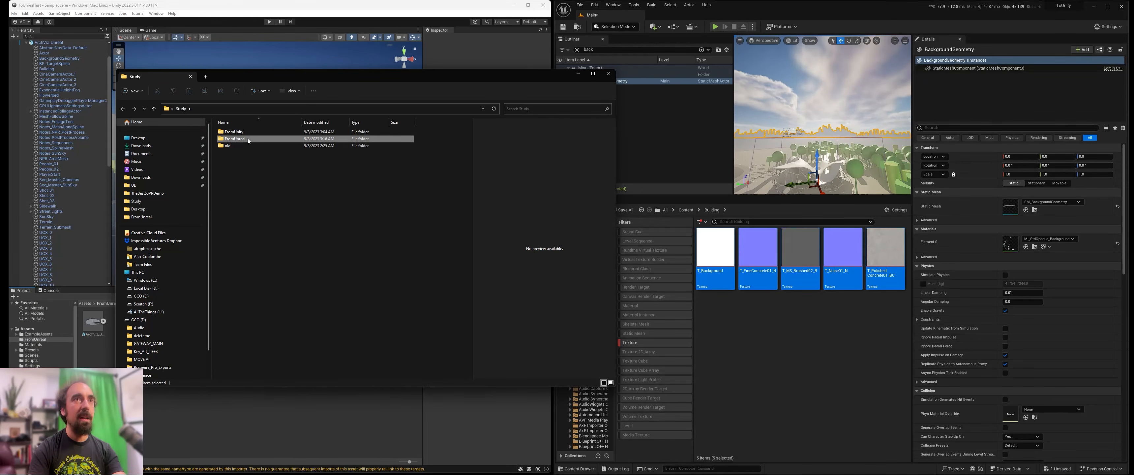
{"action": "double_click", "coordinate": [248, 139]}
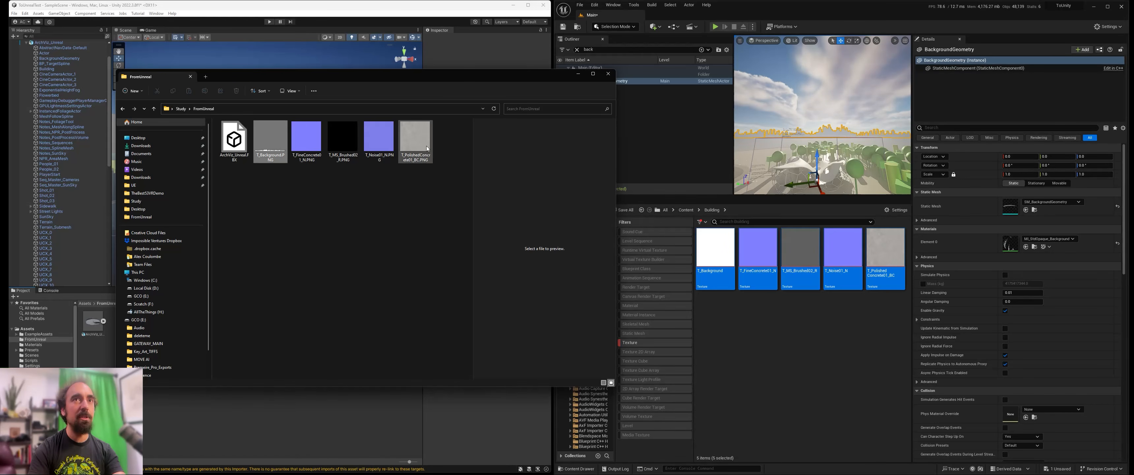
- Import the five exported PNG textures from File Explorer into Unity's FromUnreal assets folder
{"action": "left_click", "coordinate": [427, 149], "text": "shift"}
{"action": "left_click_drag", "start_coordinate": [325, 75], "coordinate": [578, 85]}
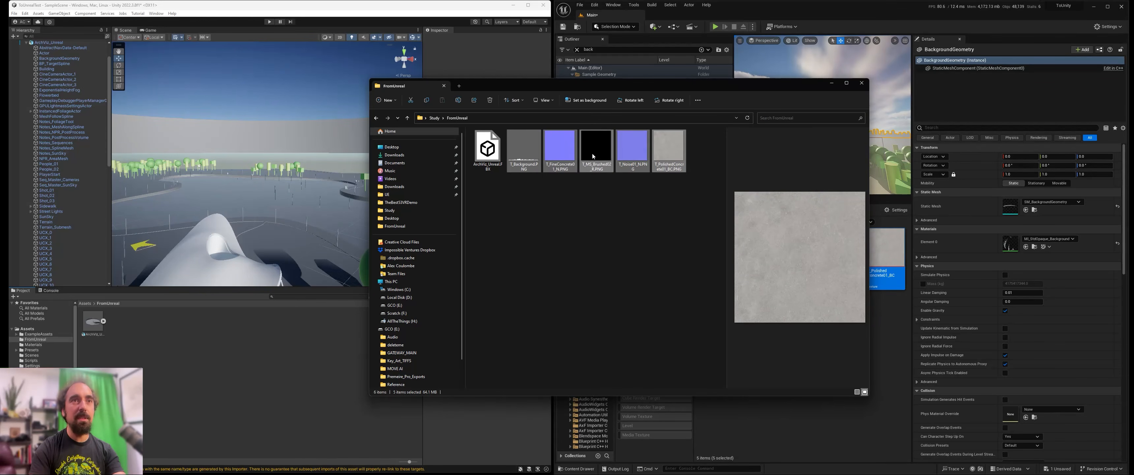
{"action": "left_click_drag", "start_coordinate": [592, 156], "coordinate": [205, 339]}
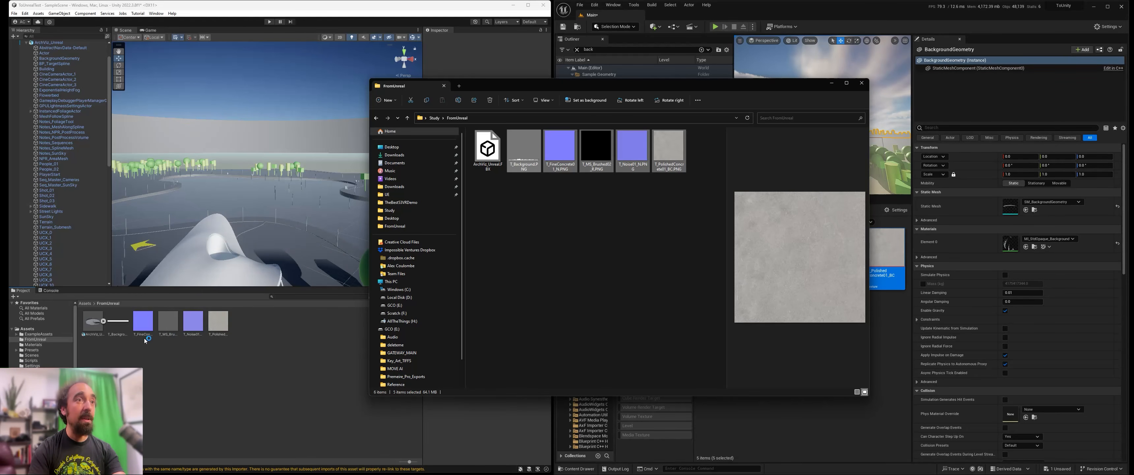
- Check T_Background's import settings in Unity and the materials assigned to the BackgroundGeometry and Building meshes
{"action": "left_click", "coordinate": [123, 326]}
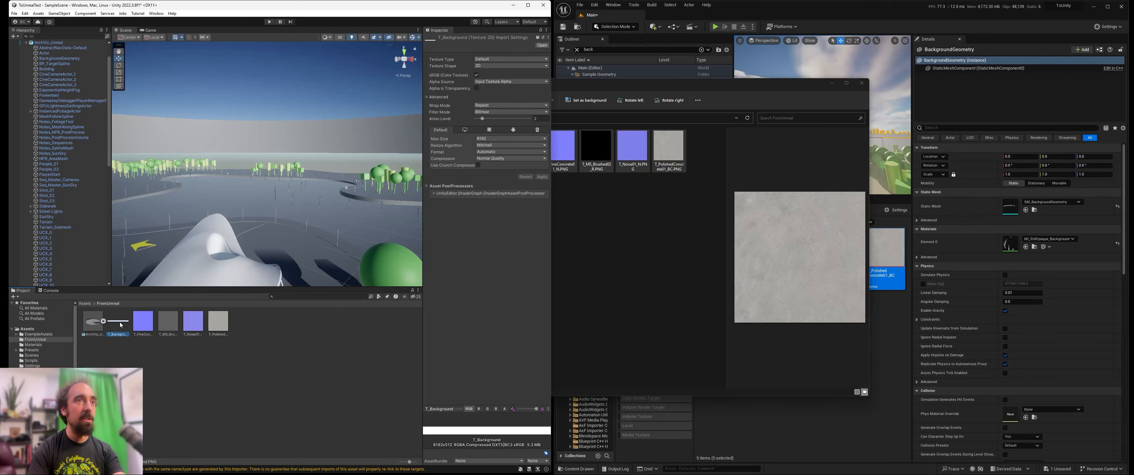
{"action": "left_click_drag", "start_coordinate": [227, 133], "coordinate": [225, 138]}
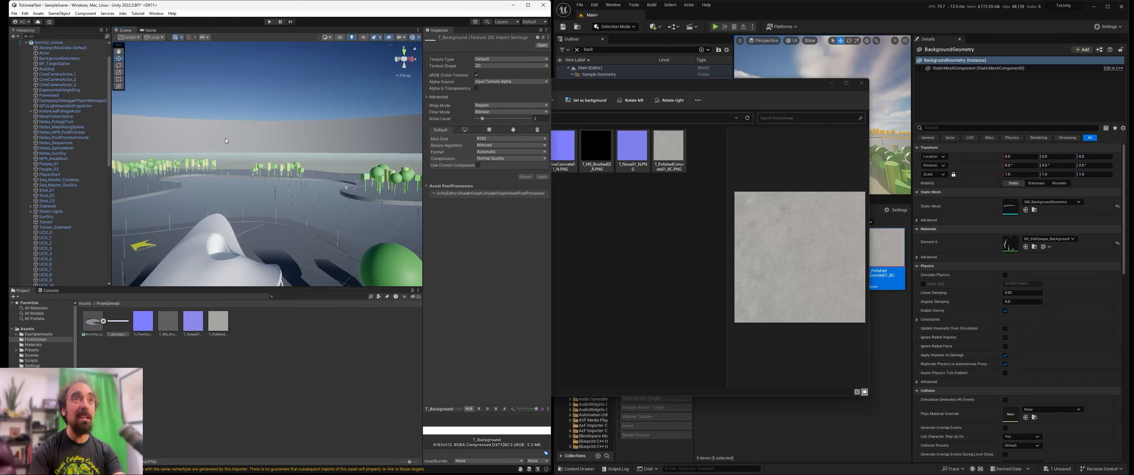
{"action": "left_click", "coordinate": [224, 138]}
{"action": "left_click", "coordinate": [201, 136]}
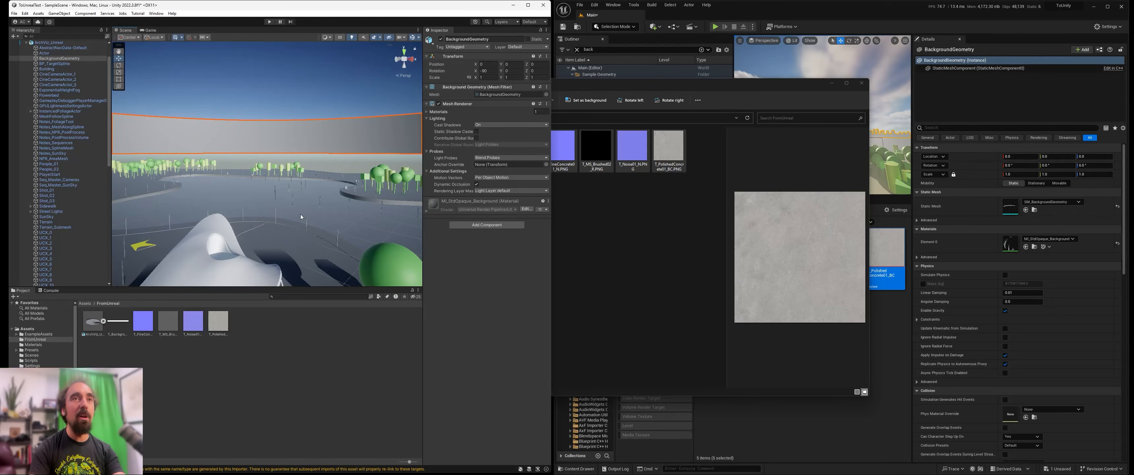
{"action": "left_click", "coordinate": [240, 251]}
{"action": "left_click", "coordinate": [240, 251]}
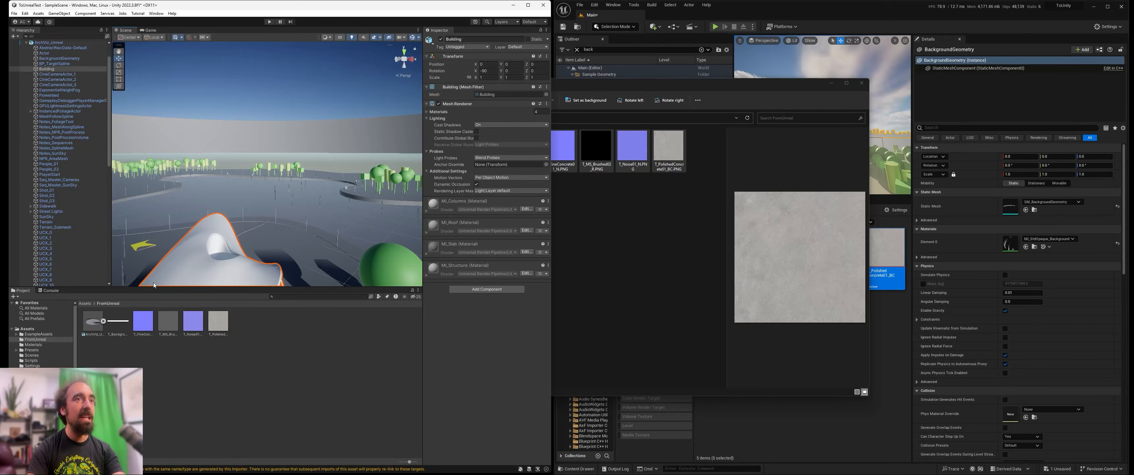
- Extract the ArchViz_Unreal model's embedded materials into the FromUnreal assets folder and save the changed import settings
{"action": "left_click", "coordinate": [104, 328]}
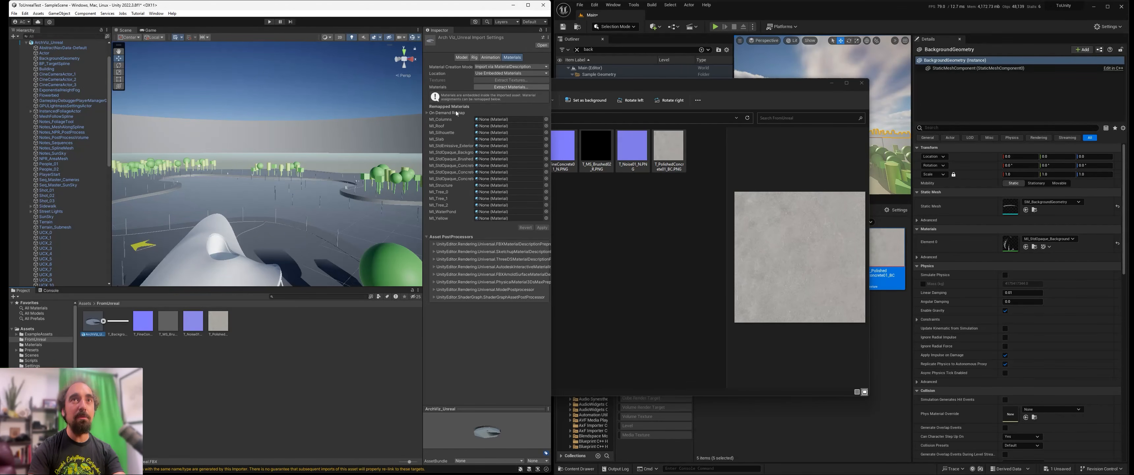
{"action": "left_click", "coordinate": [514, 87]}
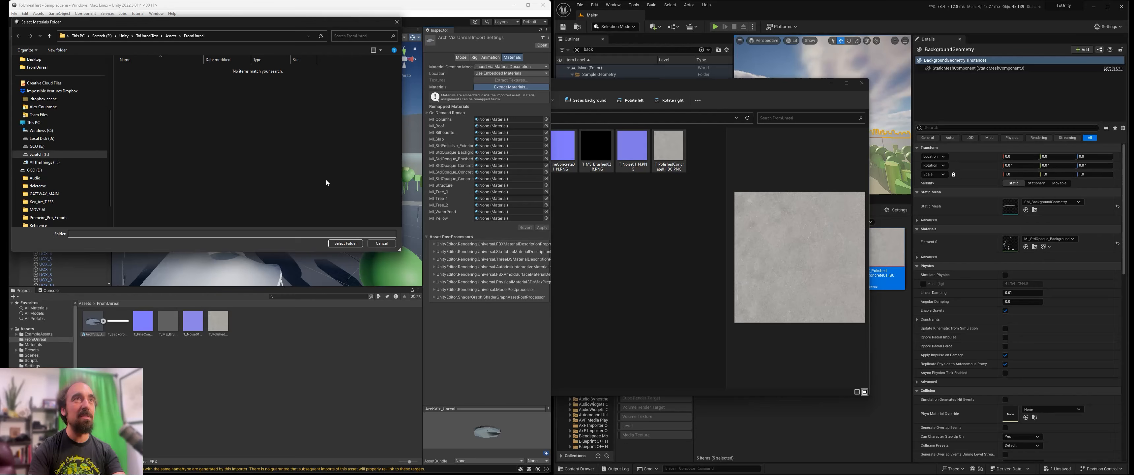
{"action": "left_click", "coordinate": [345, 242]}
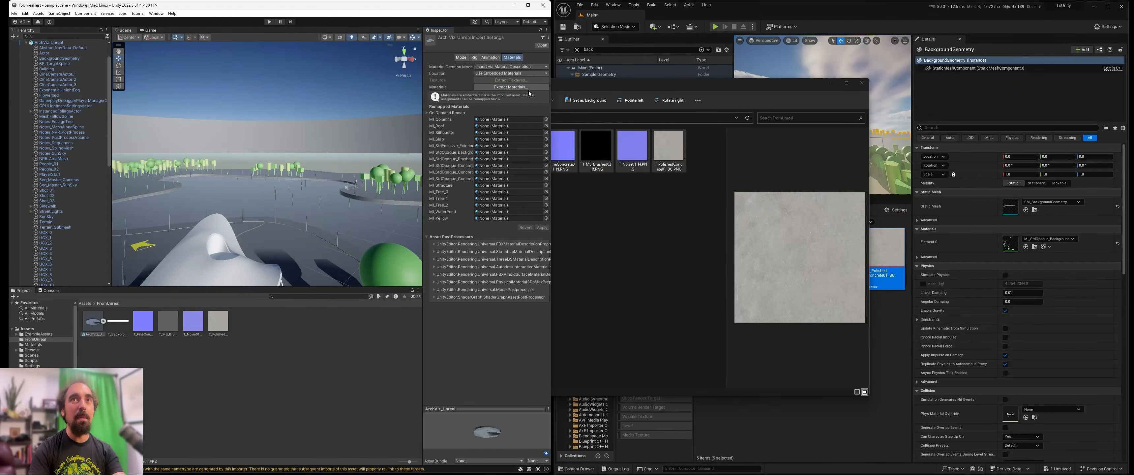
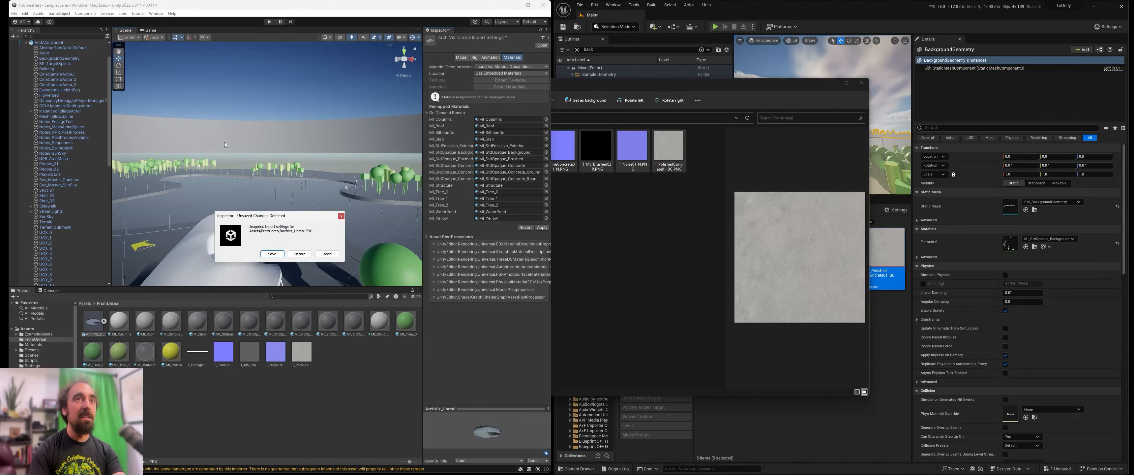
{"action": "left_click", "coordinate": [279, 255]}
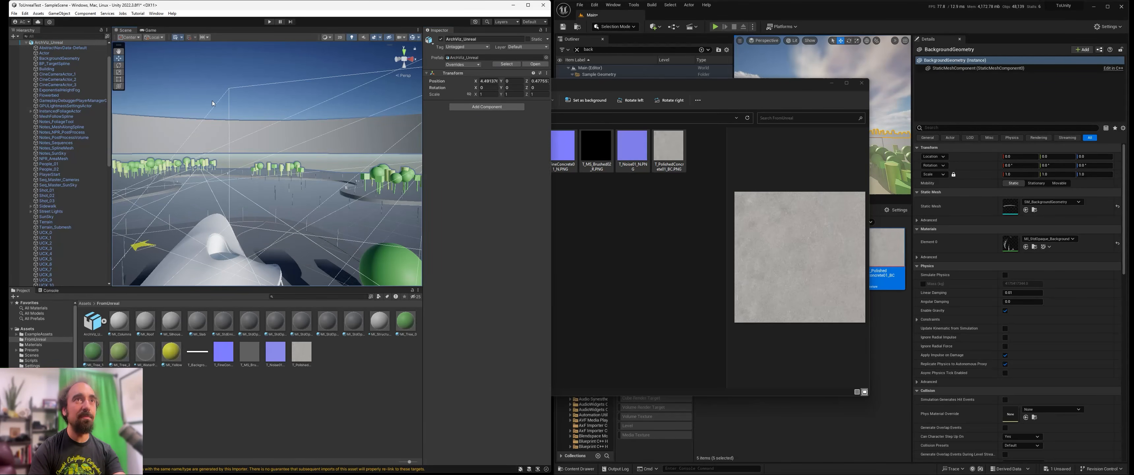
- Turn on alpha clipping for the BackgroundGeometry mesh's material, inspect the skyline and minimize the File Explorer window
{"action": "left_click", "coordinate": [315, 121]}
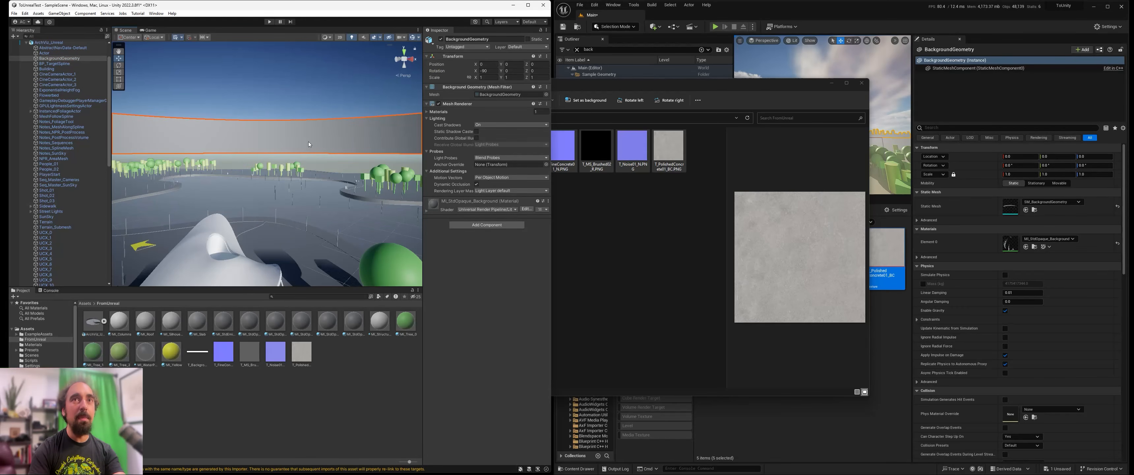
{"action": "left_click", "coordinate": [427, 211]}
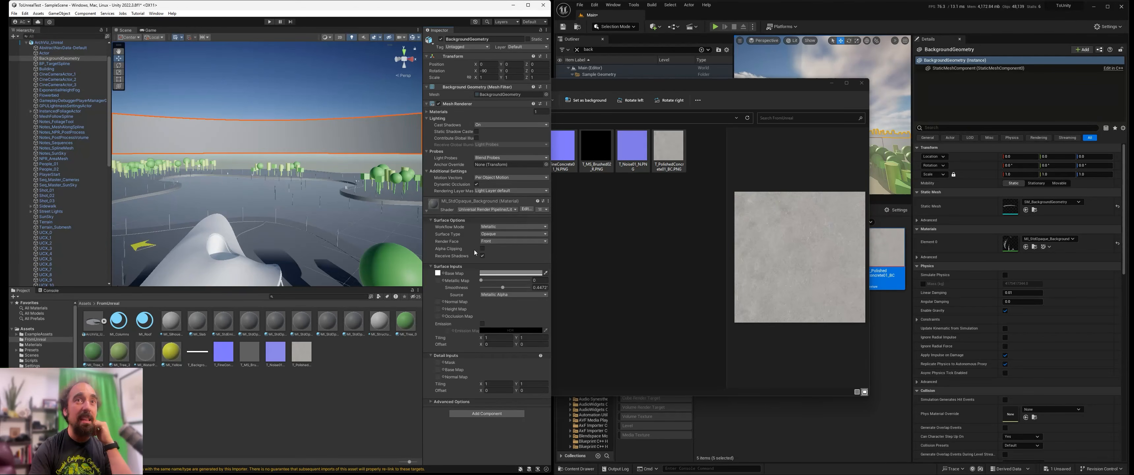
{"action": "left_click", "coordinate": [483, 250]}
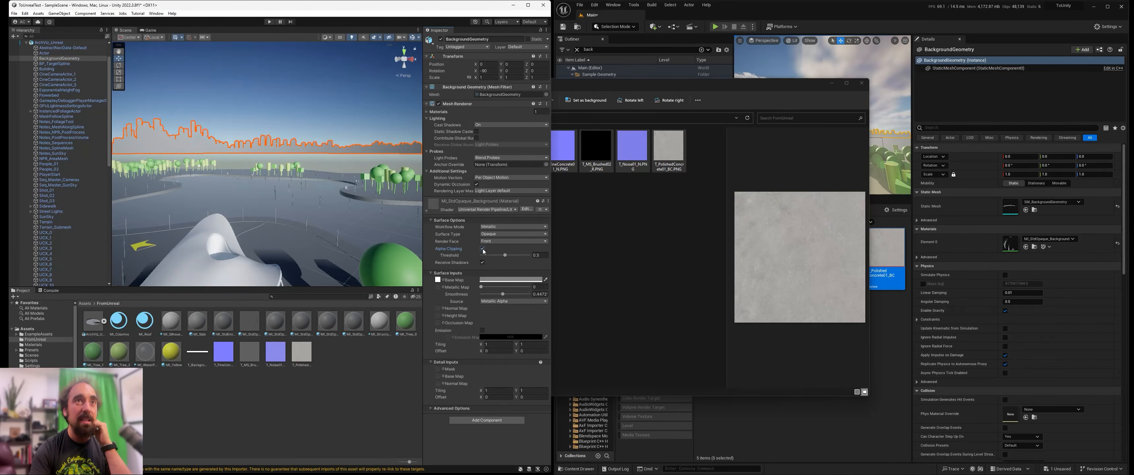
{"action": "right_click_drag", "start_coordinate": [334, 204], "coordinate": [370, 205]}
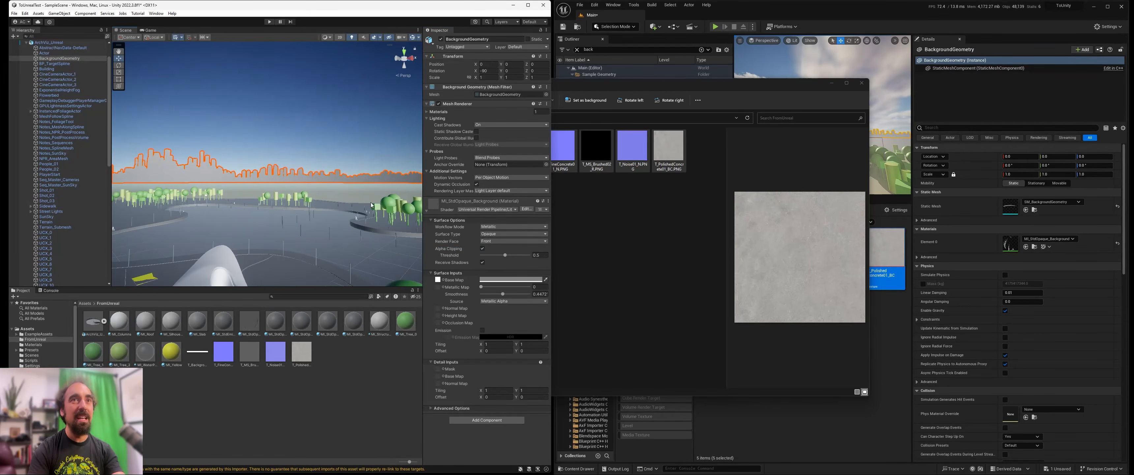
{"action": "left_click", "coordinate": [831, 84]}
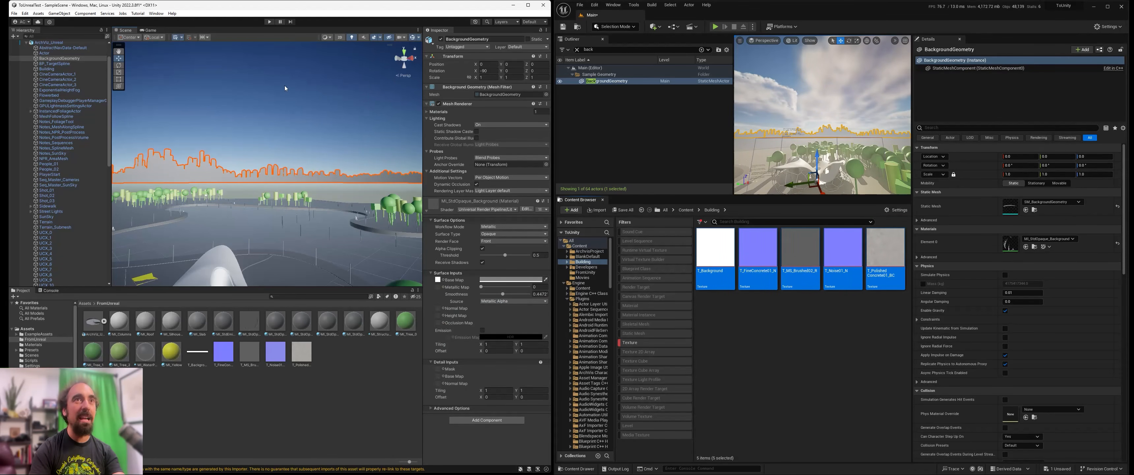
- Assign T_PolishedConcrete01_BC as base map and T_FineConcrete01_N as normal map of the Terrain's Concrete_Ground material
{"action": "right_click_drag", "start_coordinate": [280, 149], "coordinate": [240, 303]}
{"action": "key", "text": "w"}
{"action": "right_click_drag", "start_coordinate": [259, 211], "coordinate": [229, 212]}
{"action": "left_click", "coordinate": [303, 357]}
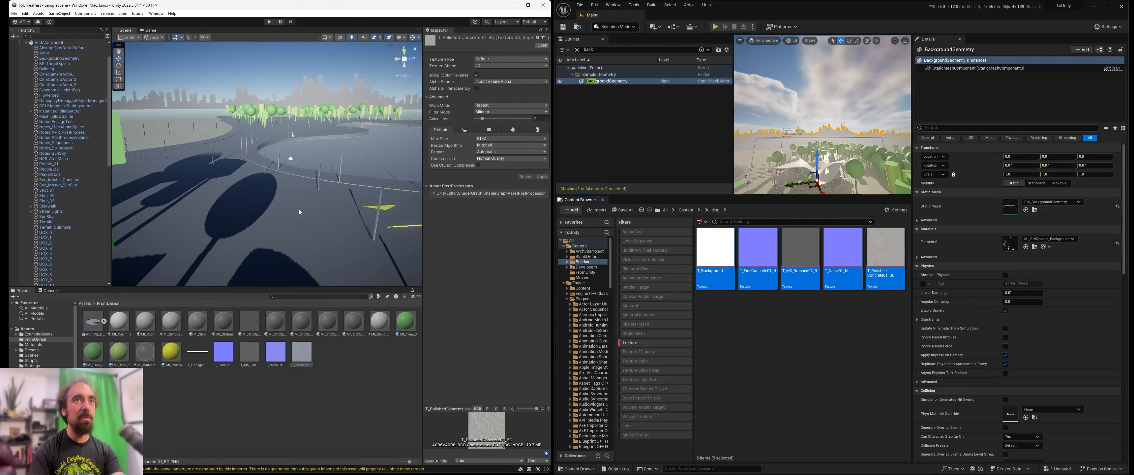
{"action": "left_click", "coordinate": [282, 221]}
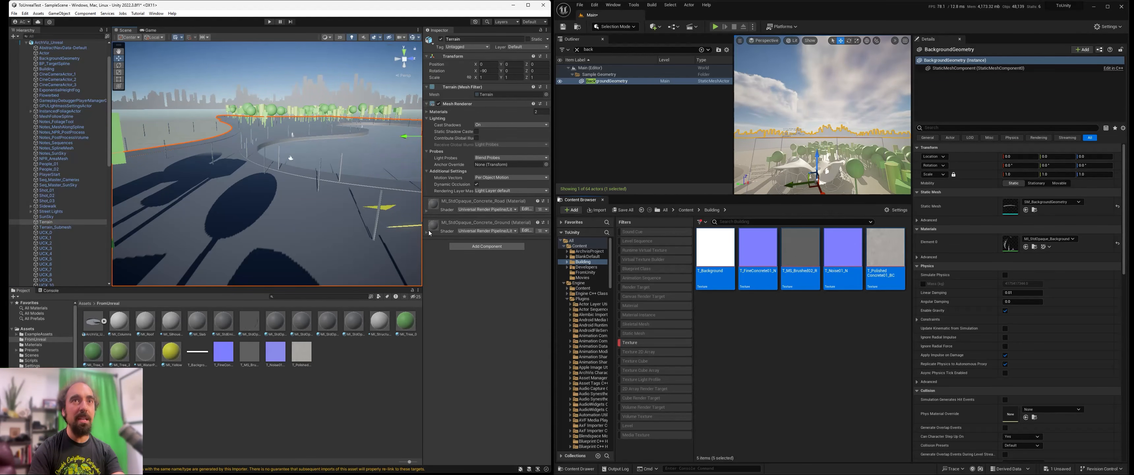
{"action": "left_click", "coordinate": [429, 232]}
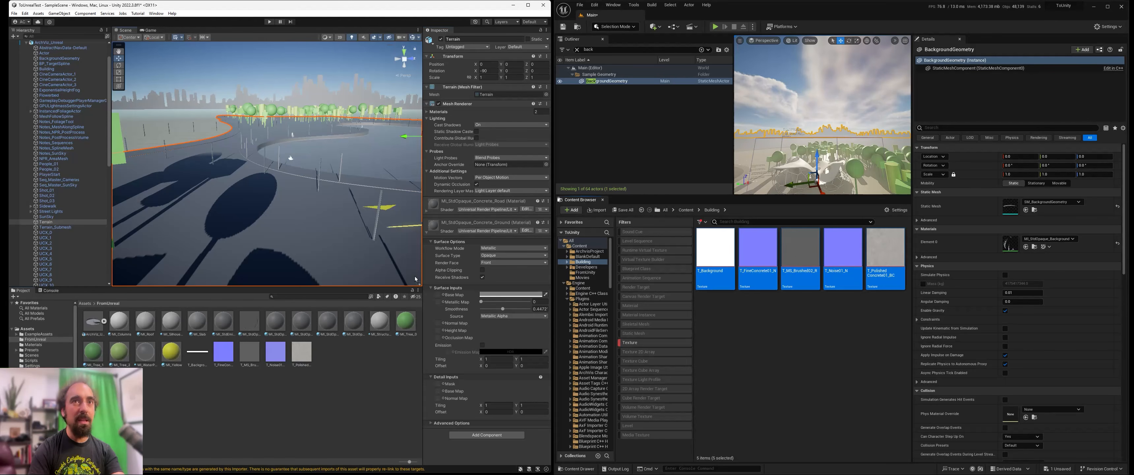
{"action": "left_click_drag", "start_coordinate": [436, 294], "coordinate": [436, 294]}
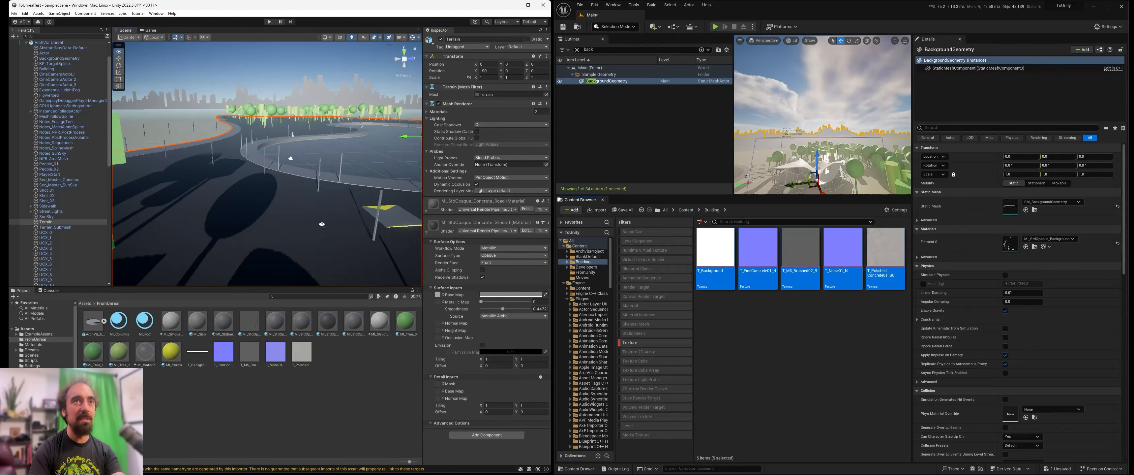
{"action": "key", "text": "w"}
{"action": "right_click_drag", "start_coordinate": [322, 224], "coordinate": [300, 248]}
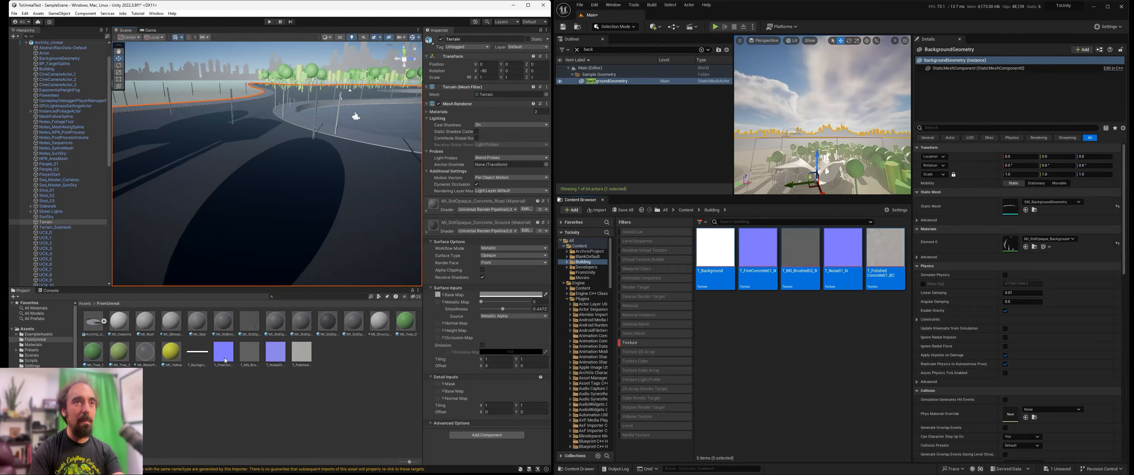
{"action": "left_click_drag", "start_coordinate": [224, 353], "coordinate": [438, 322]}
- Raise the WorkshopSet above the terrain, offsetting its position to about Y 1.05 and Z -0.15
{"action": "right_click_drag", "start_coordinate": [273, 185], "coordinate": [307, 177]}
{"action": "right_click_drag", "start_coordinate": [244, 160], "coordinate": [299, 175]}
{"action": "left_click", "coordinate": [313, 175]}
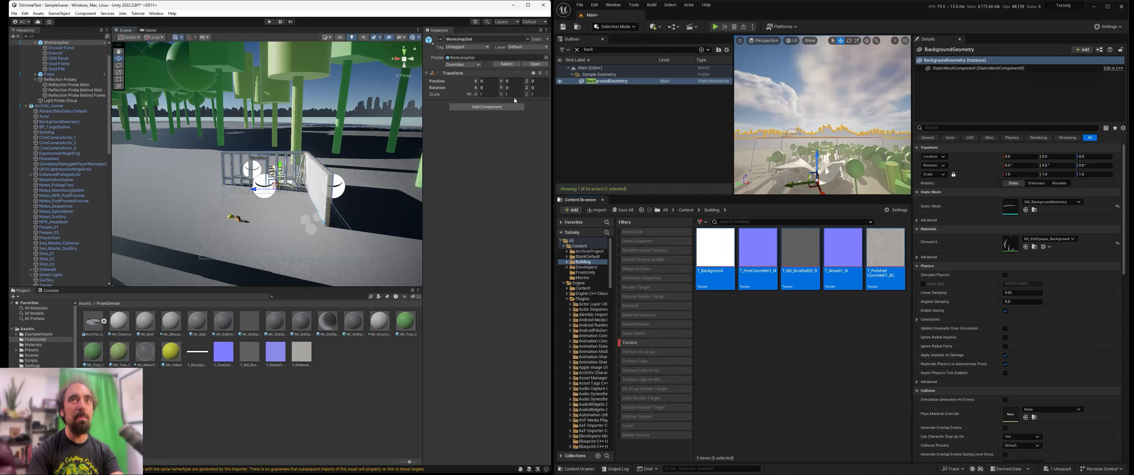
{"action": "mouse_move", "coordinate": [527, 84]}
{"action": "left_mouse_down"}
{"action": "mouse_move", "coordinate": [499, 85]}
{"action": "mouse_move", "coordinate": [512, 83]}
{"action": "left_mouse_up"}
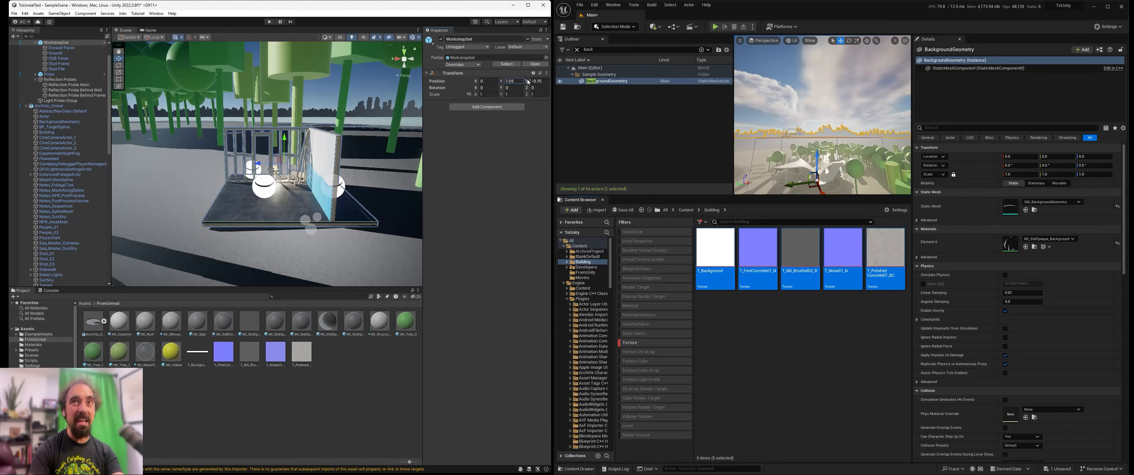
{"action": "left_click_drag", "start_coordinate": [325, 183], "coordinate": [354, 170], "text": "alt"}
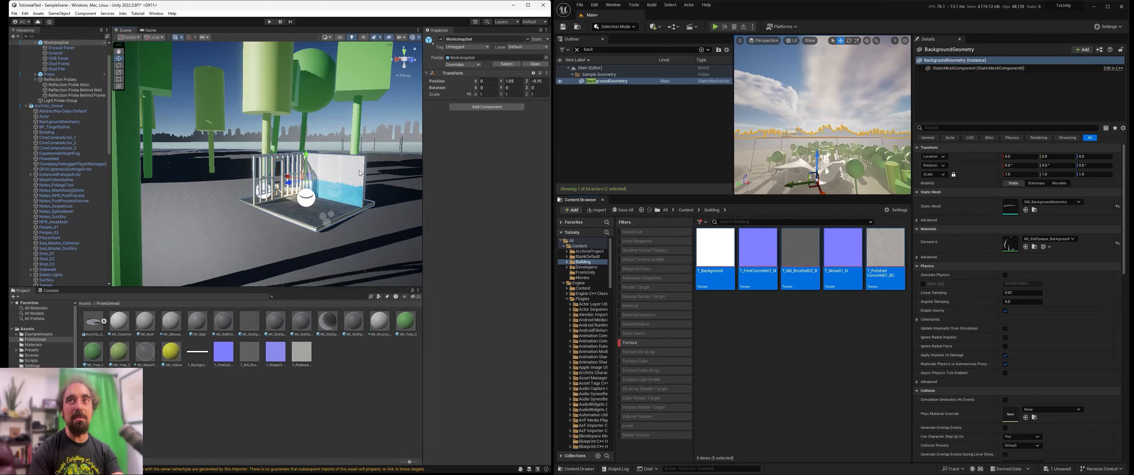
- Switch to Unreal Engine, select the whole workshop set and move it across the ground to a clear spot
{"action": "right_click_drag", "start_coordinate": [836, 156], "coordinate": [871, 139]}
{"action": "left_click", "coordinate": [823, 128]}
{"action": "left_click", "coordinate": [832, 127]}
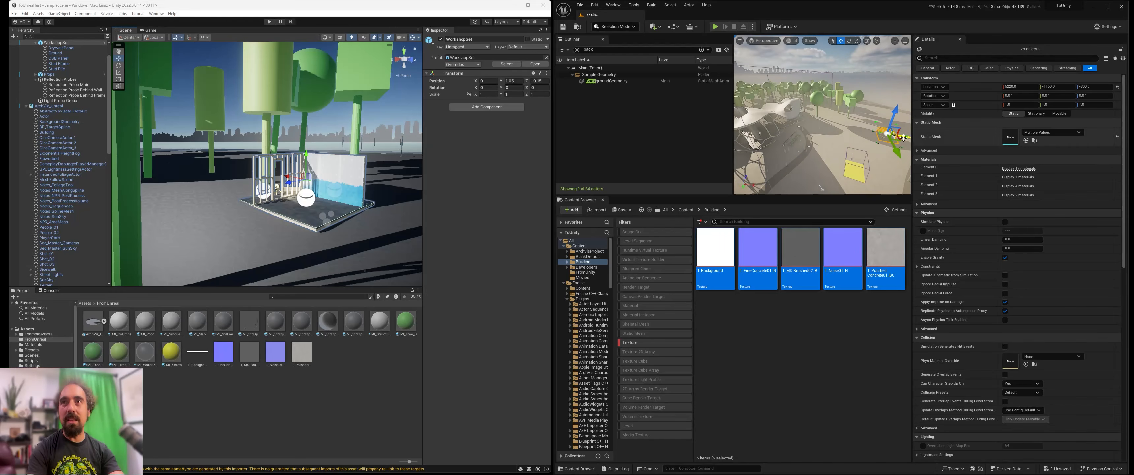
{"action": "left_click_drag", "start_coordinate": [899, 138], "coordinate": [866, 170]}
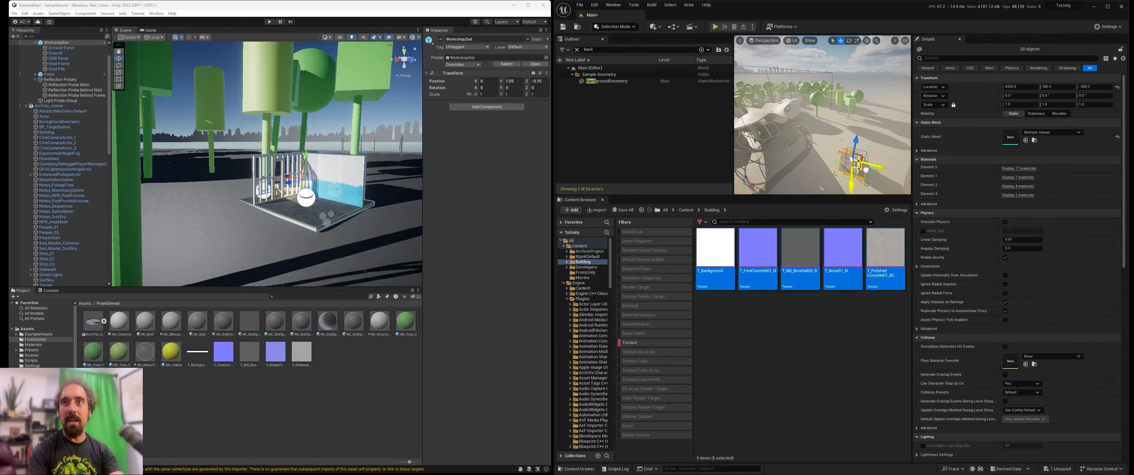
{"action": "right_click_drag", "start_coordinate": [856, 174], "coordinate": [909, 179]}
- In Unity, select the parent Example Assets object and move it across the terrain to the open ground near the building
{"action": "left_click", "coordinate": [287, 204]}
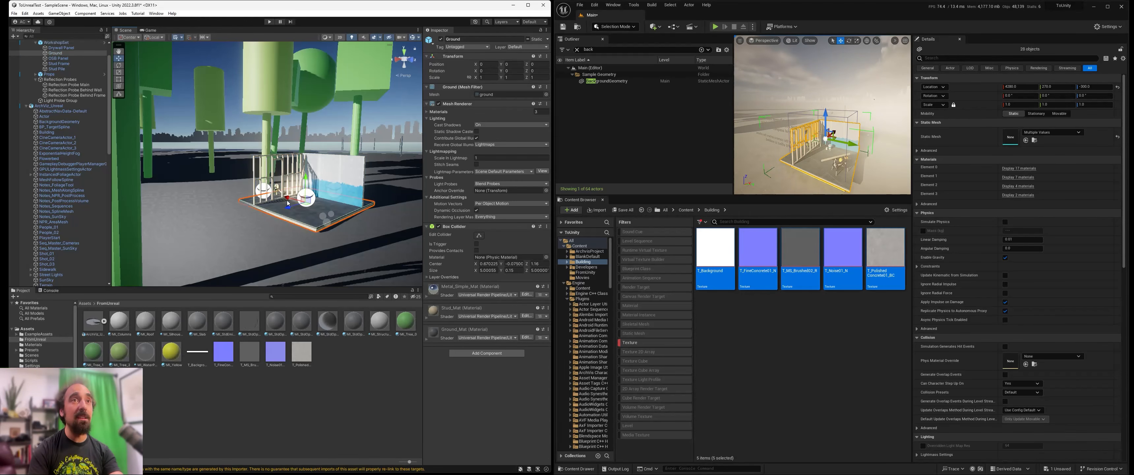
{"action": "left_click", "coordinate": [56, 42]}
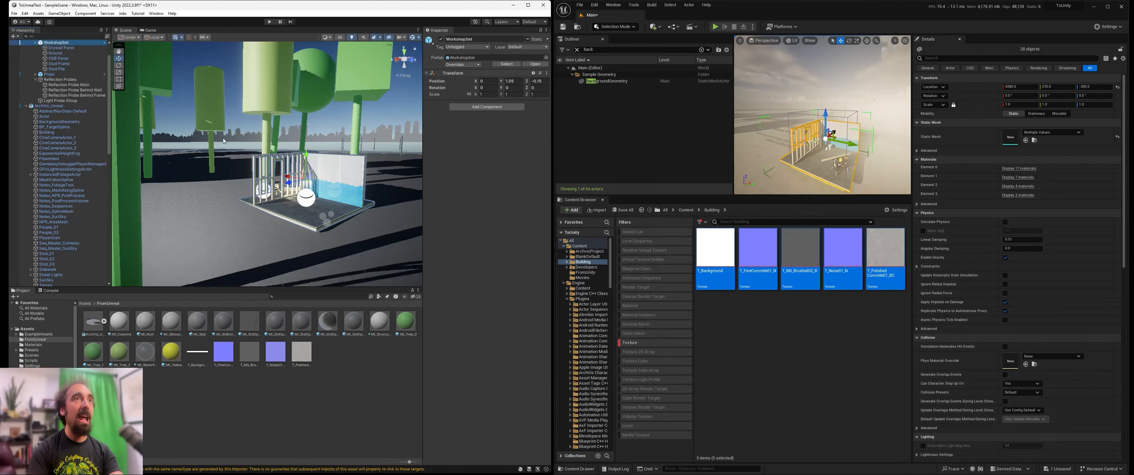
{"action": "right_click_drag", "start_coordinate": [146, 128], "coordinate": [110, 128]}
{"action": "scroll", "coordinate": [78, 86], "scroll_direction": "up", "scroll_amount": 3}
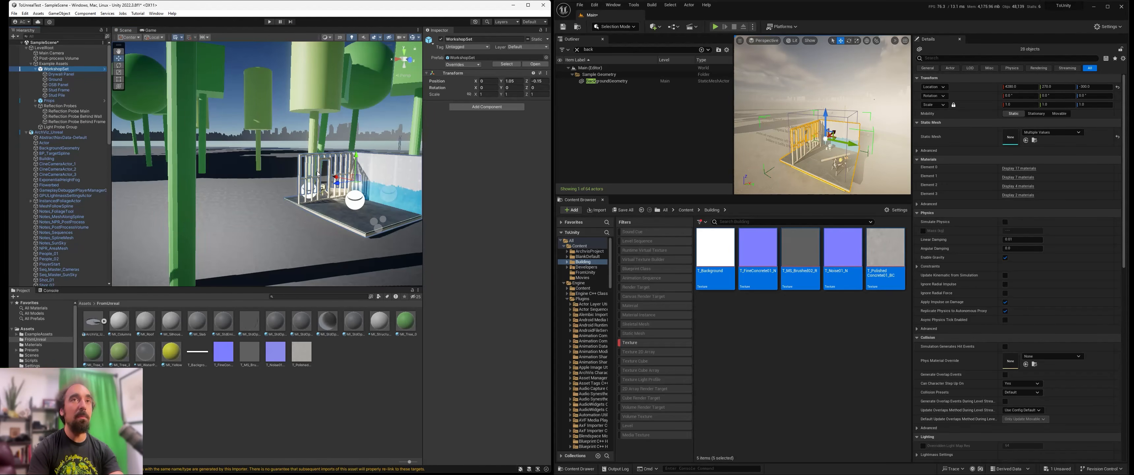
{"action": "left_click", "coordinate": [67, 63]}
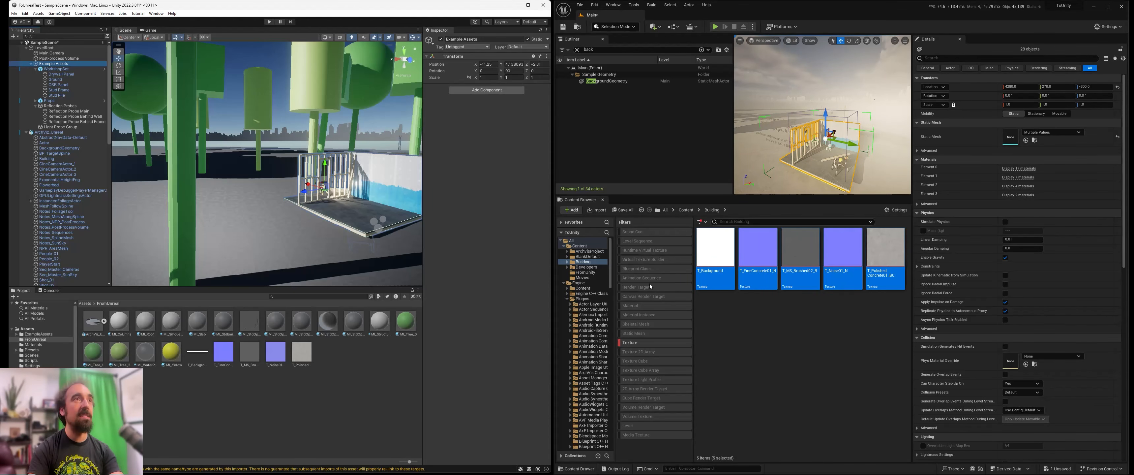
{"action": "left_click", "coordinate": [43, 68]}
{"action": "left_click", "coordinate": [48, 64]}
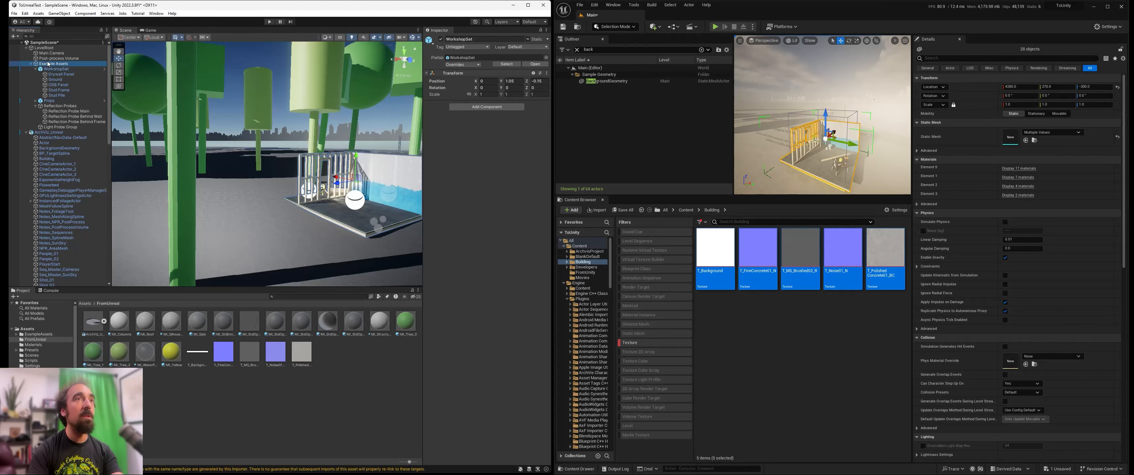
{"action": "key", "text": "s"}
{"action": "right_click_drag", "start_coordinate": [247, 145], "coordinate": [279, 144]}
{"action": "key", "text": "w"}
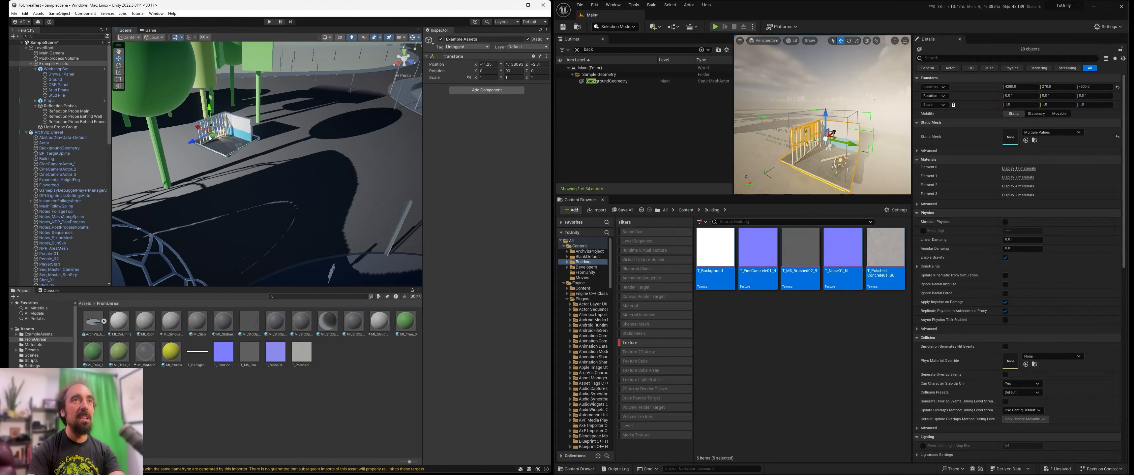
{"action": "left_click_drag", "start_coordinate": [212, 137], "coordinate": [386, 163]}
{"action": "middle_click_drag", "start_coordinate": [386, 164], "coordinate": [256, 169]}
{"action": "scroll", "coordinate": [256, 169], "scroll_direction": "down", "scroll_amount": 2}
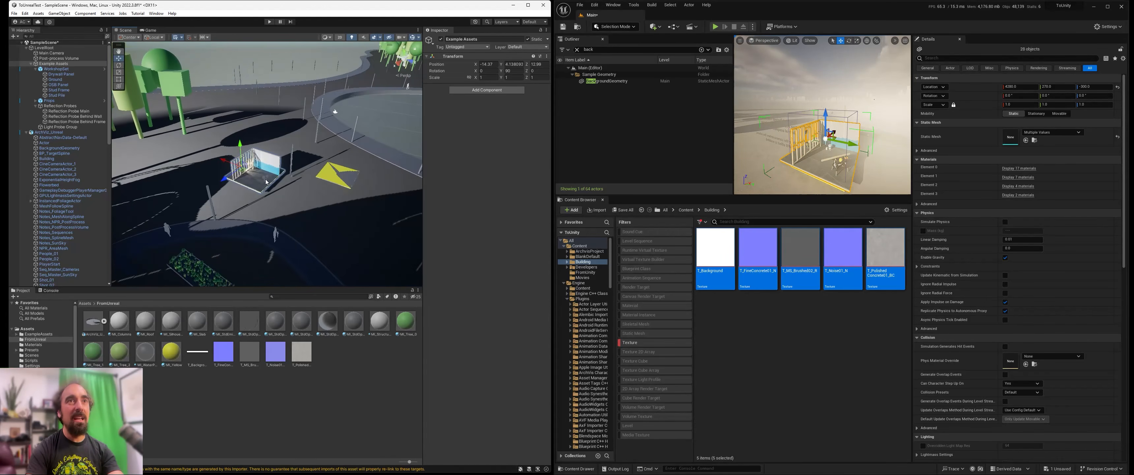
{"action": "left_click_drag", "start_coordinate": [244, 170], "coordinate": [331, 170]}
{"action": "key", "text": "s"}
{"action": "right_click_drag", "start_coordinate": [338, 192], "coordinate": [226, 222]}
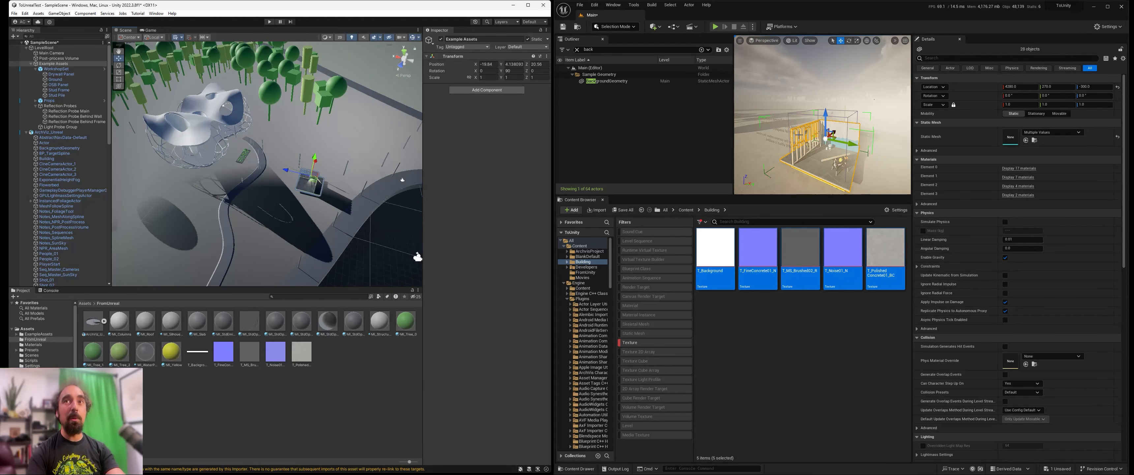
- Enlarge the Unreal viewport by shrinking the Outliner and the Content Browser
{"action": "left_click_drag", "start_coordinate": [732, 140], "coordinate": [649, 139]}
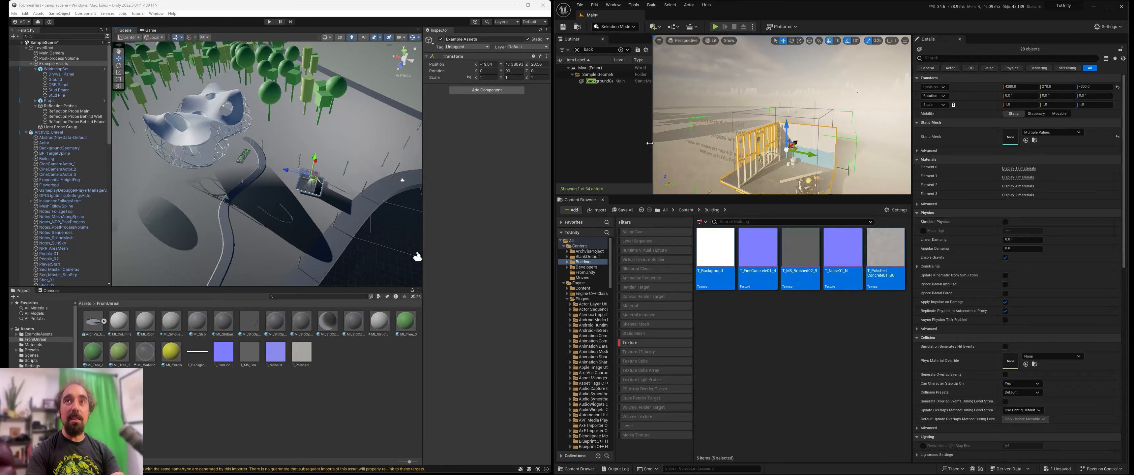
{"action": "left_click_drag", "start_coordinate": [699, 197], "coordinate": [700, 316]}
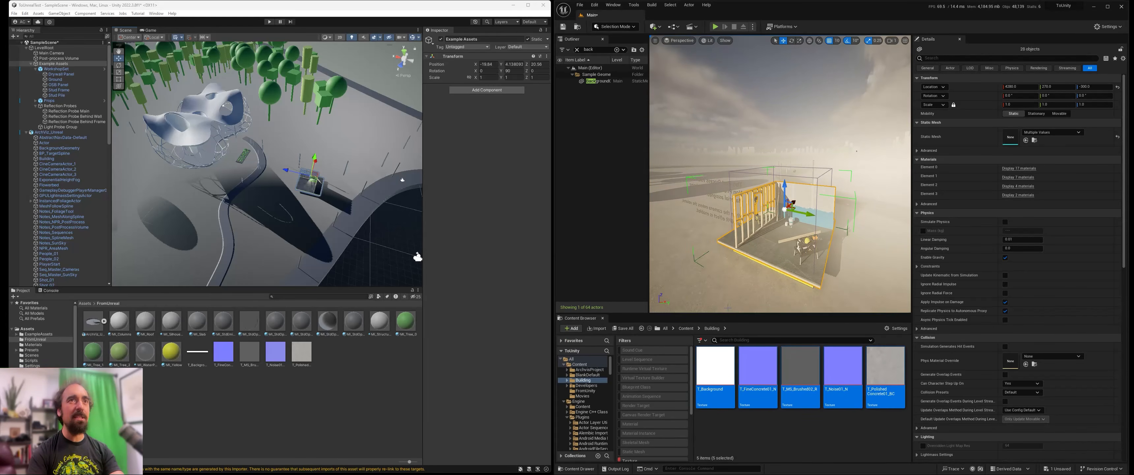
- Add a Shadows Midtones Highlights post-processing override to Unity's Post-process Volume
{"action": "right_click_drag", "start_coordinate": [236, 180], "coordinate": [238, 176]}
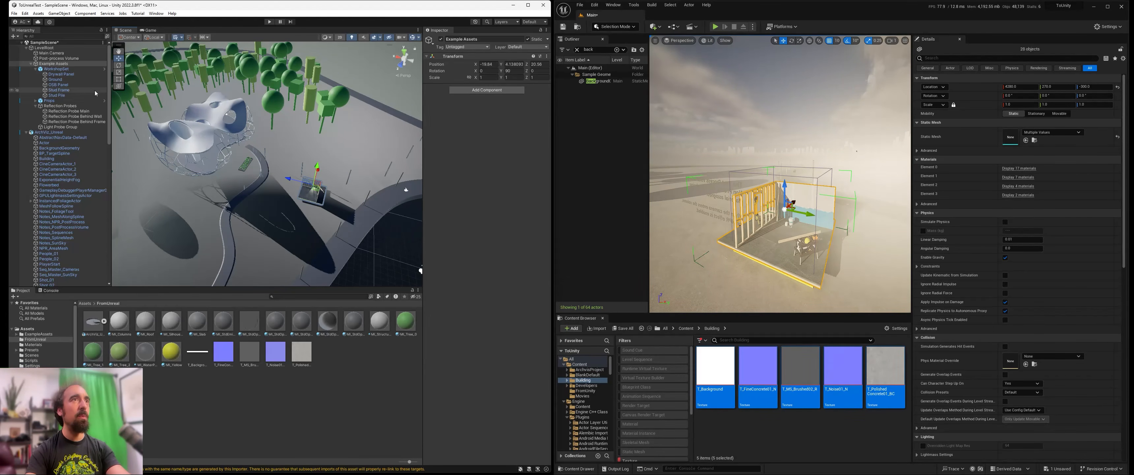
{"action": "left_click", "coordinate": [76, 59]}
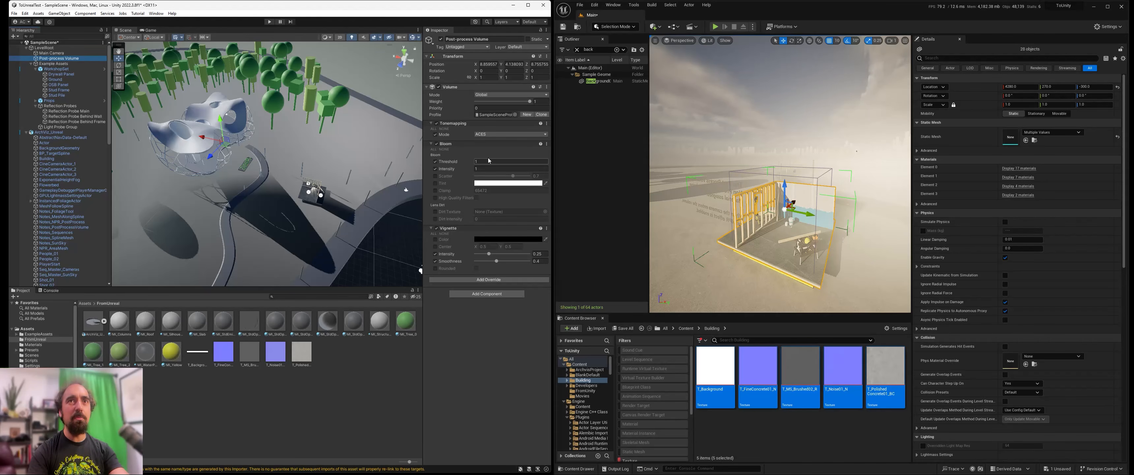
{"action": "left_click", "coordinate": [476, 279]}
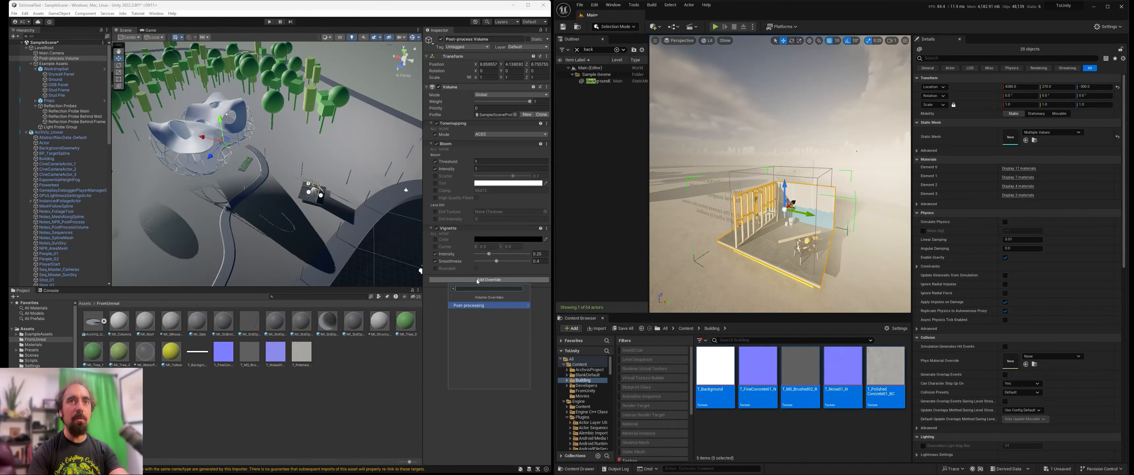
{"action": "left_click", "coordinate": [489, 305]}
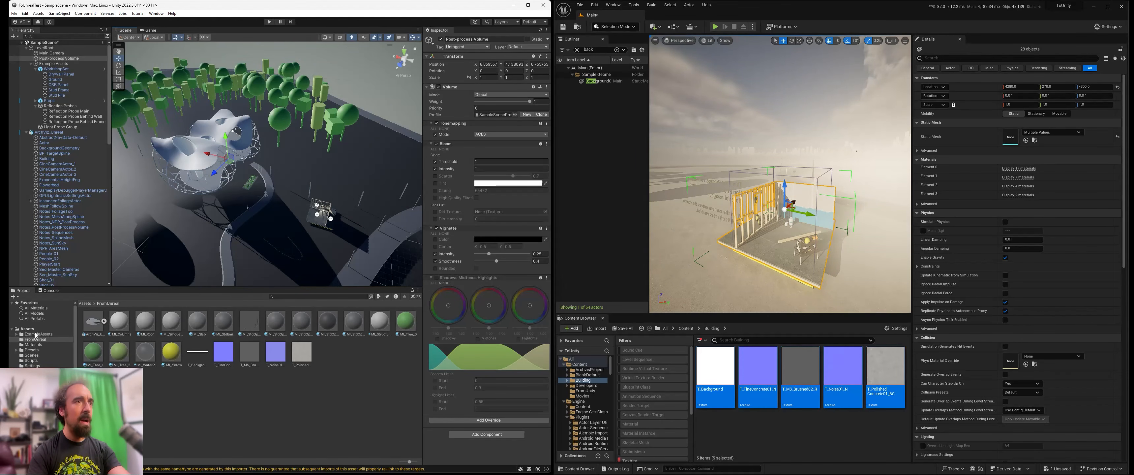
- In Unity, find the Universal RP High Quality pipeline asset in the project assets and set its shadow Max Distance to 5000
{"action": "left_click", "coordinate": [36, 334]}
{"action": "left_click", "coordinate": [35, 329]}
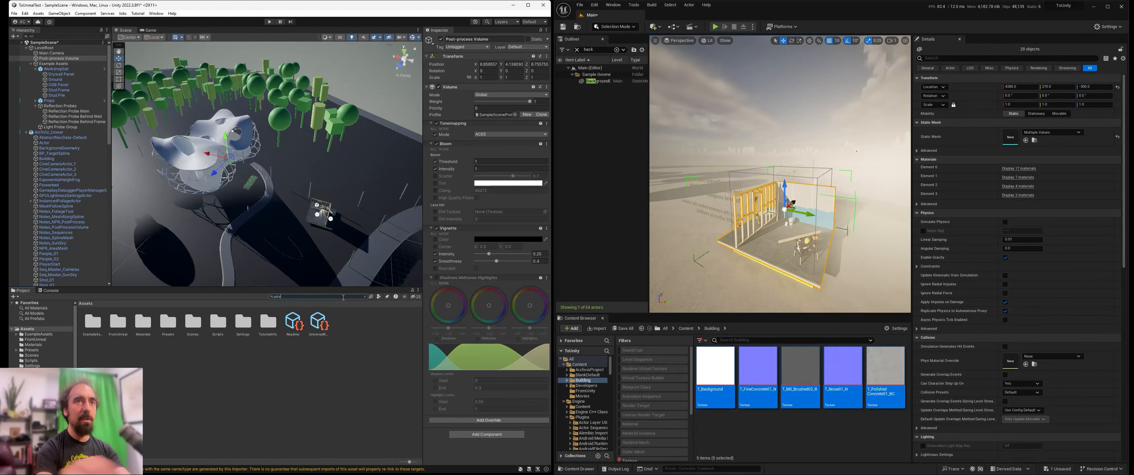
{"action": "left_click", "coordinate": [219, 324]}
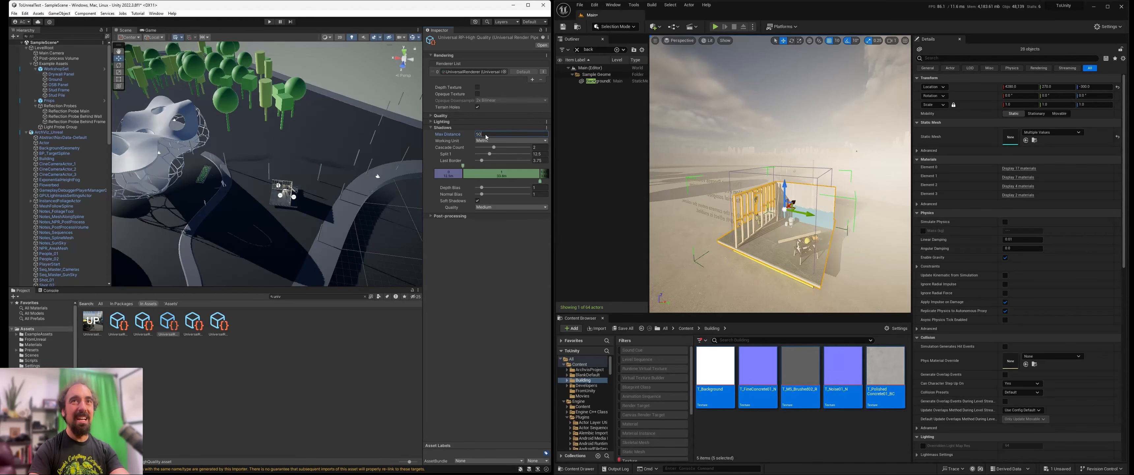
{"action": "type", "text": "00"}
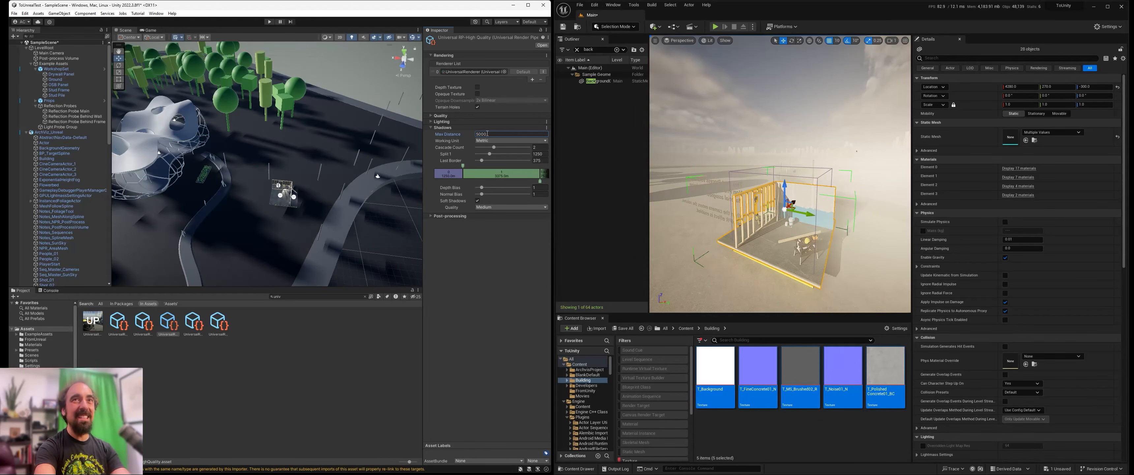
{"action": "right_click_drag", "start_coordinate": [228, 172], "coordinate": [205, 228]}
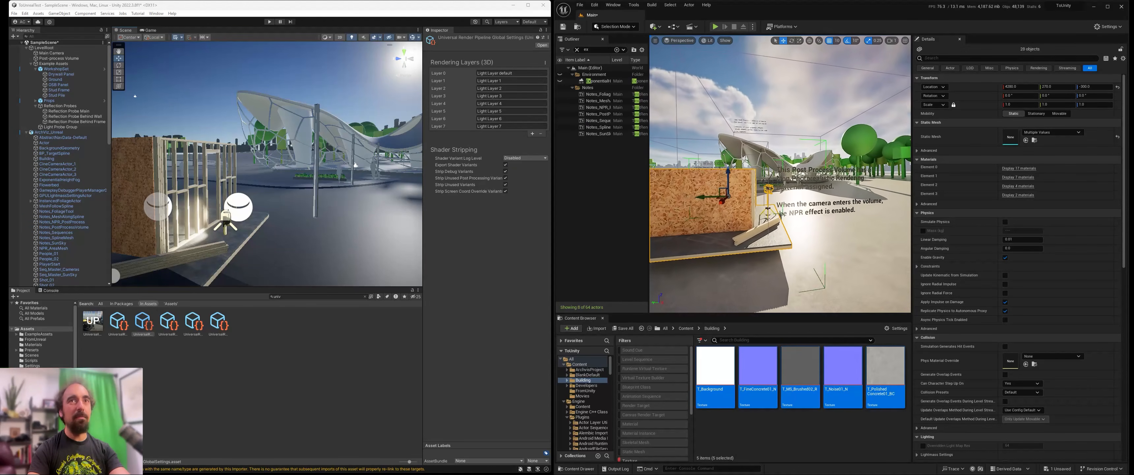
- In Unreal Engine, select the Notes_NPR_PostProcess text in front of the building and hide it
{"action": "key", "text": "w"}
{"action": "right_click_drag", "start_coordinate": [780, 173], "coordinate": [780, 159]}
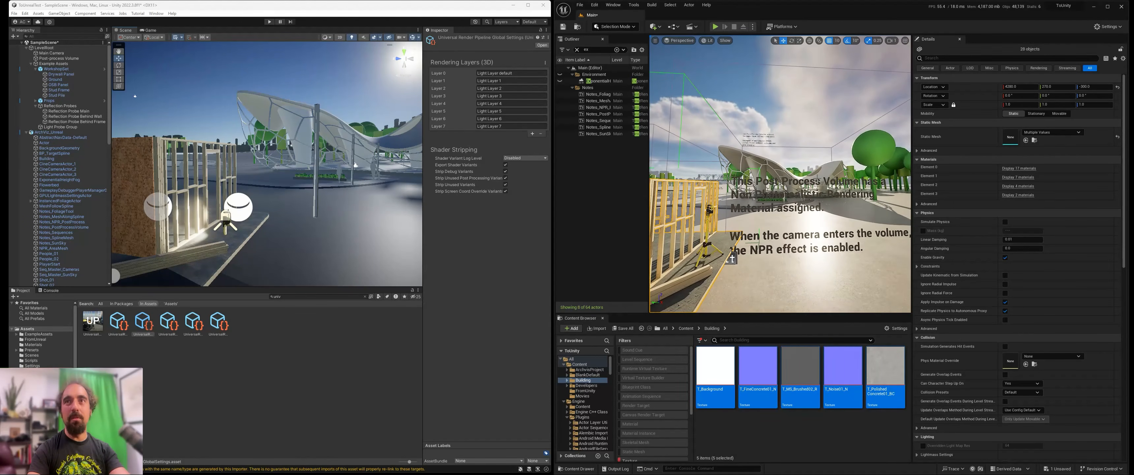
{"action": "left_click", "coordinate": [780, 159]}
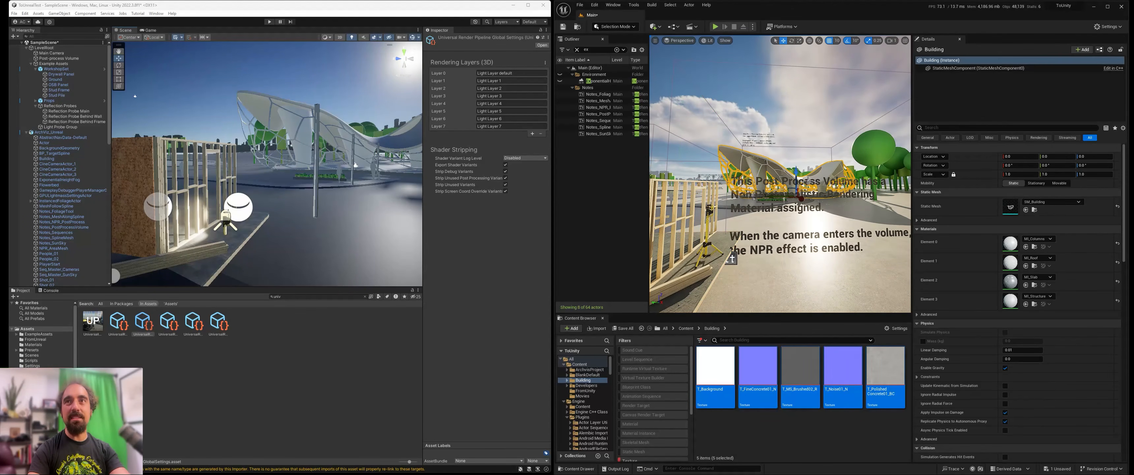
{"action": "left_click", "coordinate": [731, 258]}
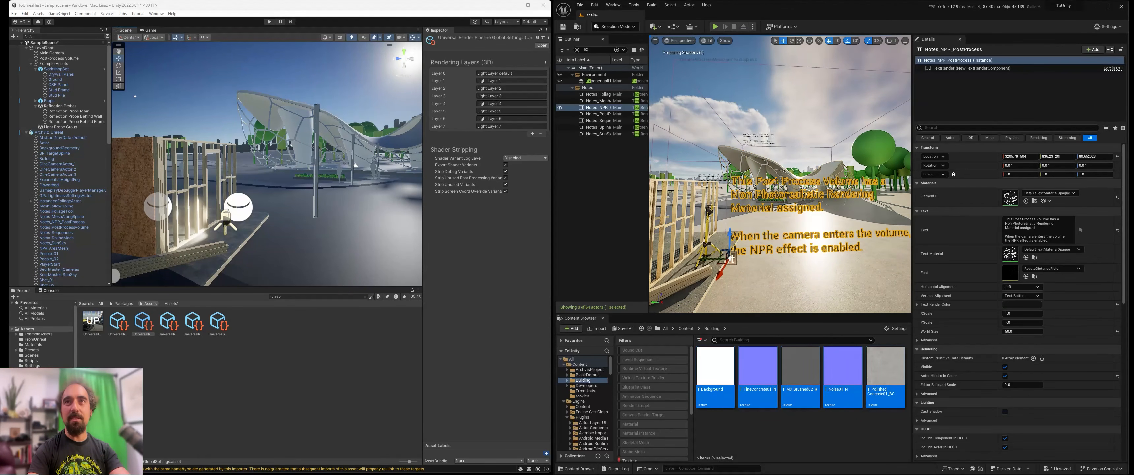
{"action": "left_click", "coordinate": [559, 108]}
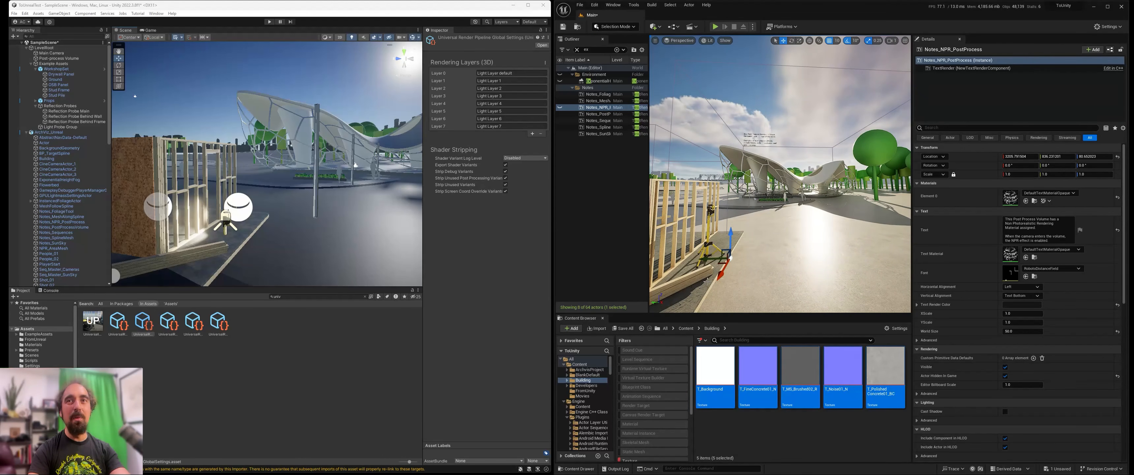
- Enlarge Unity's Scene view by shrinking the Project and Inspector areas, with the building and workshop set in view
{"action": "left_click_drag", "start_coordinate": [359, 286], "coordinate": [360, 330]}
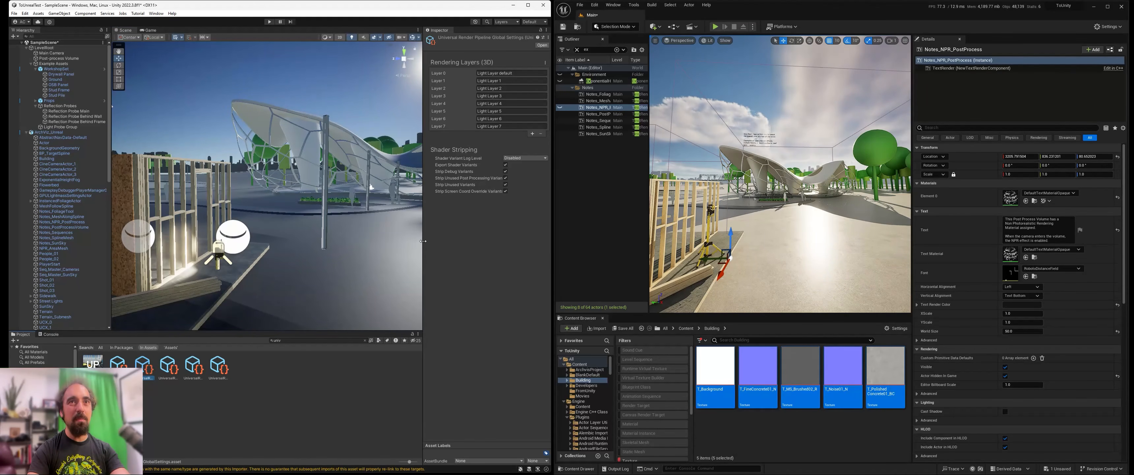
{"action": "left_click_drag", "start_coordinate": [423, 241], "coordinate": [462, 241]}
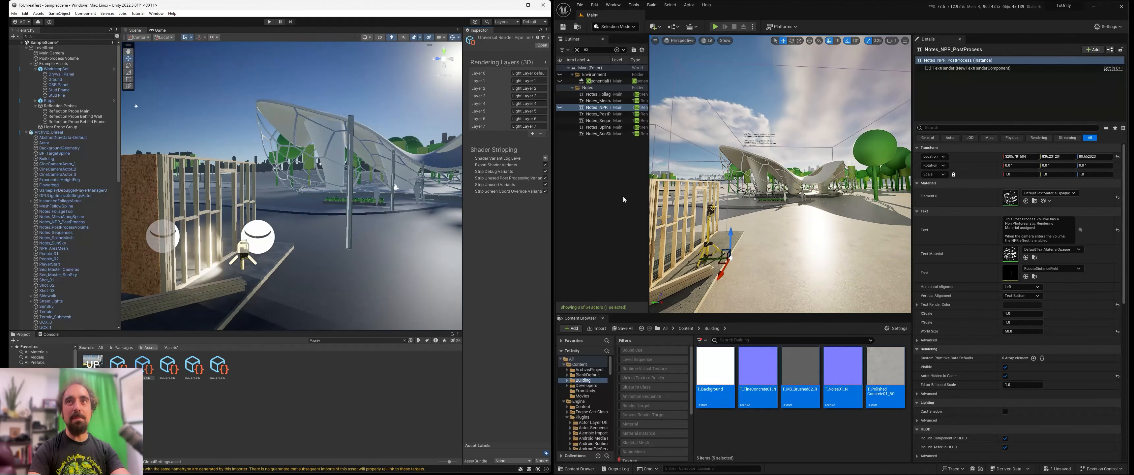
{"action": "right_click_drag", "start_coordinate": [291, 198], "coordinate": [333, 197]}
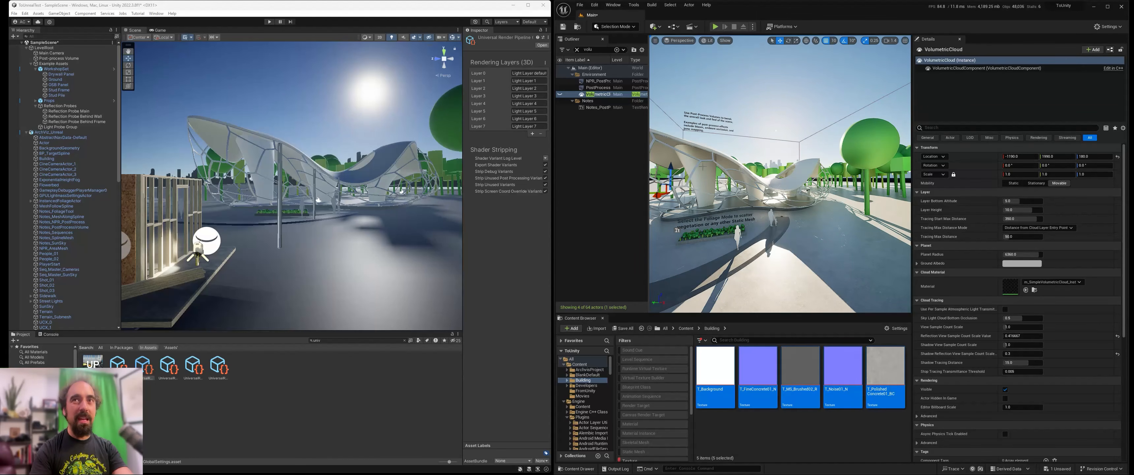
- Search the Unreal scene's actors for "sunsk" to find the sun and sky actor
{"action": "right_click_drag", "start_coordinate": [749, 161], "coordinate": [739, 162]}
{"action": "left_click_drag", "start_coordinate": [595, 50], "coordinate": [556, 56]}
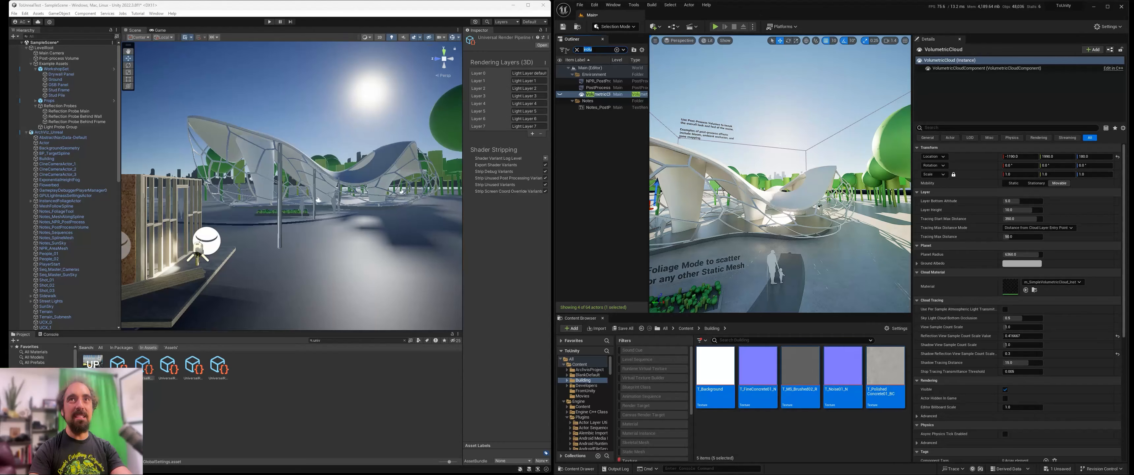
{"action": "type", "text": "direct"}
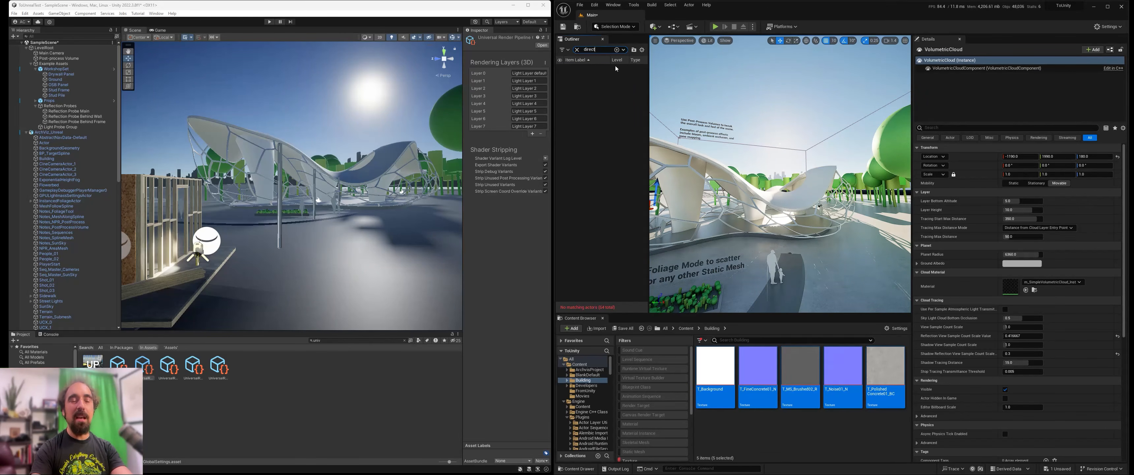
{"action": "key", "text": "BackSpace"}
{"action": "key", "text": "BackSpace"}
{"action": "key", "text": "BackSpace"}
{"action": "key", "text": "BackSpace"}
{"action": "key", "text": "BackSpace"}
{"action": "type", "text": "sunsk"}
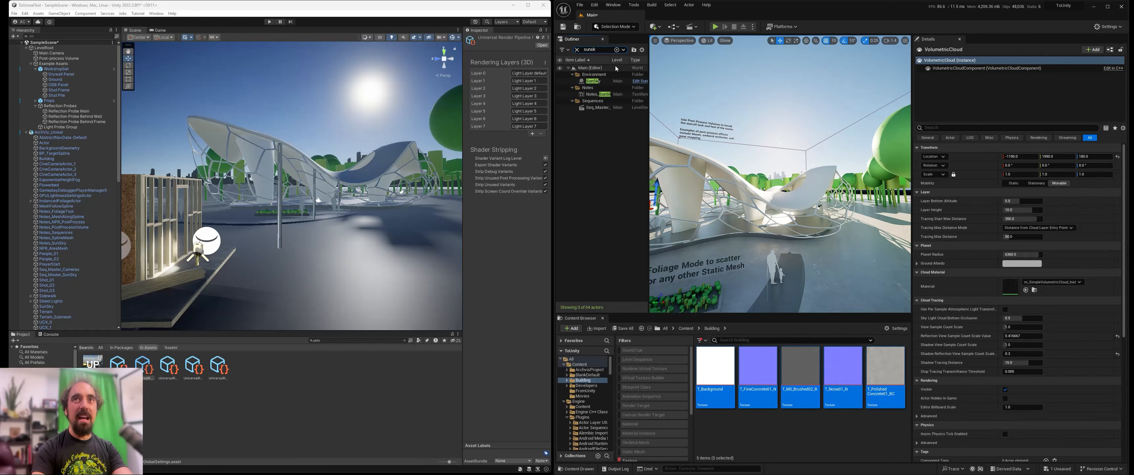
- Select the DirectionalLight component of the SunSky actor and increase its Source Angle
{"action": "left_click", "coordinate": [596, 81]}
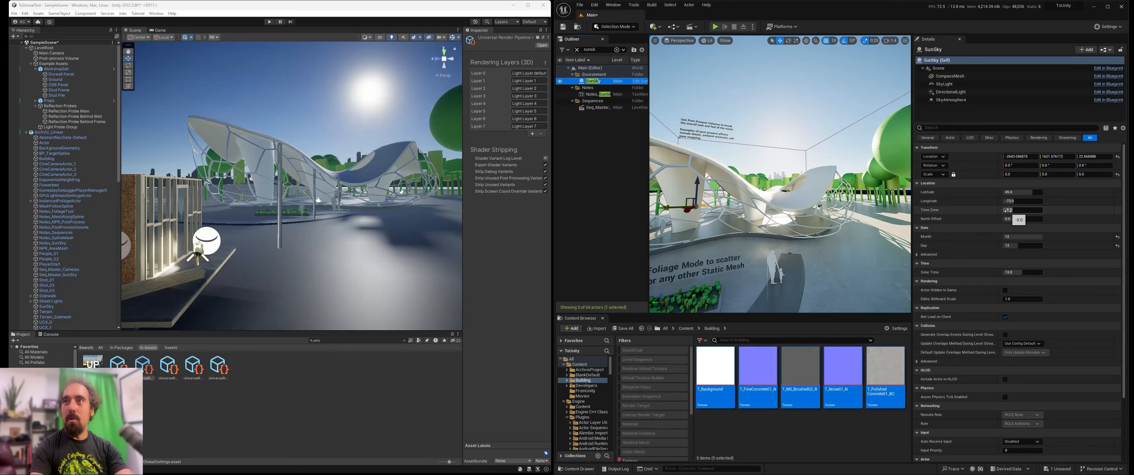
{"action": "left_click", "coordinate": [950, 91]}
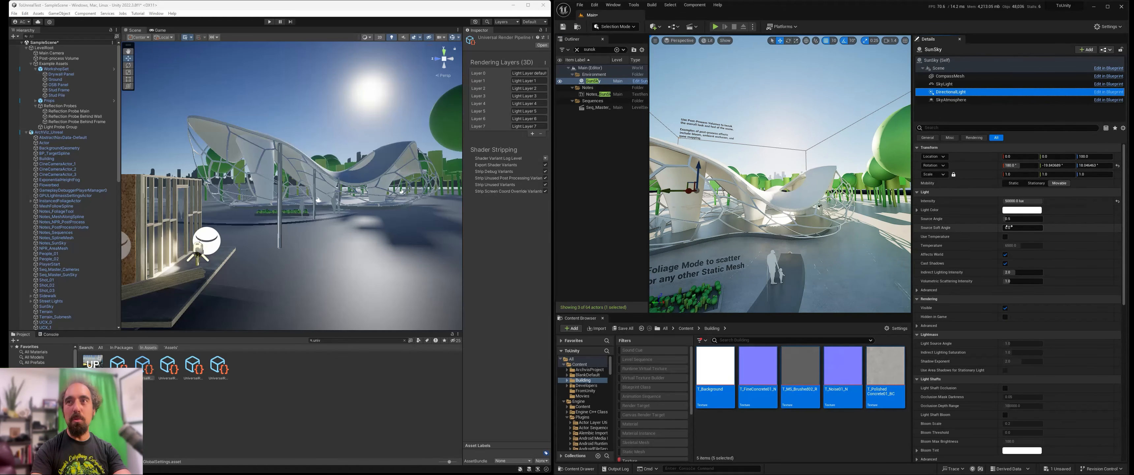
{"action": "left_click_drag", "start_coordinate": [1014, 220], "coordinate": [1042, 219]}
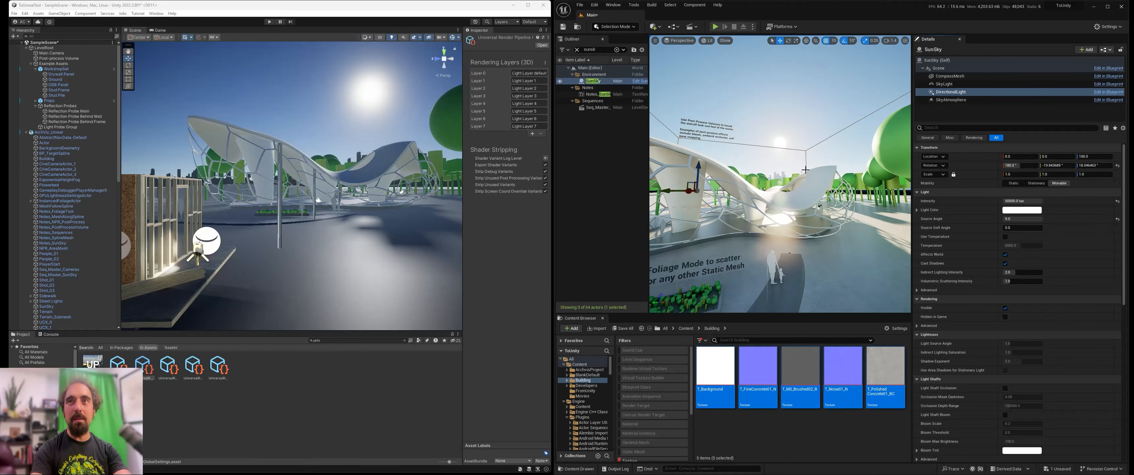
- Compare the lighting and surroundings in the Unreal and Unity scenes, from the building out to the water and distant trees
{"action": "right_click_drag", "start_coordinate": [792, 185], "coordinate": [783, 167]}
{"action": "right_click_drag", "start_coordinate": [340, 197], "coordinate": [364, 215]}
{"action": "right_click_drag", "start_coordinate": [787, 242], "coordinate": [756, 245]}
{"action": "right_click_drag", "start_coordinate": [229, 220], "coordinate": [162, 212]}
{"action": "right_click_drag", "start_coordinate": [779, 174], "coordinate": [802, 204]}
{"action": "right_click_drag", "start_coordinate": [343, 139], "coordinate": [238, 153]}
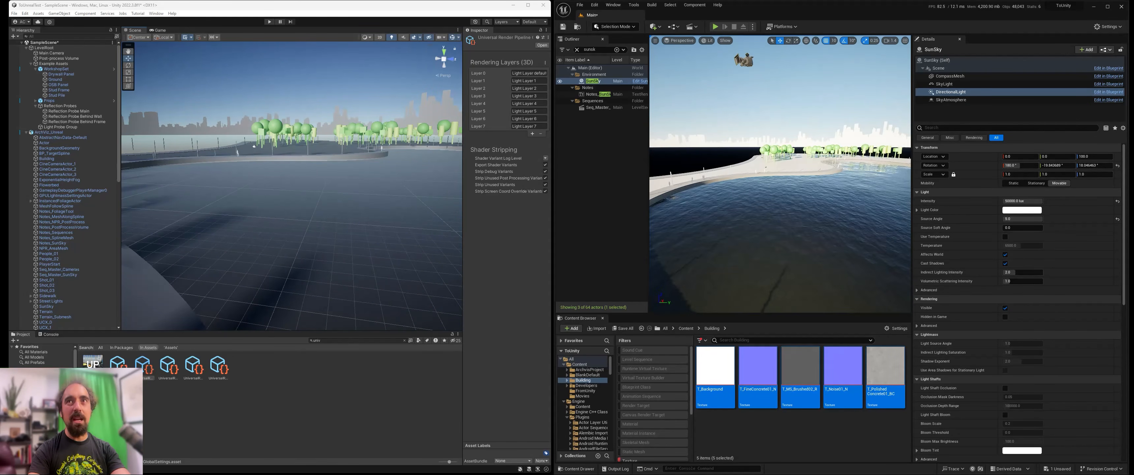